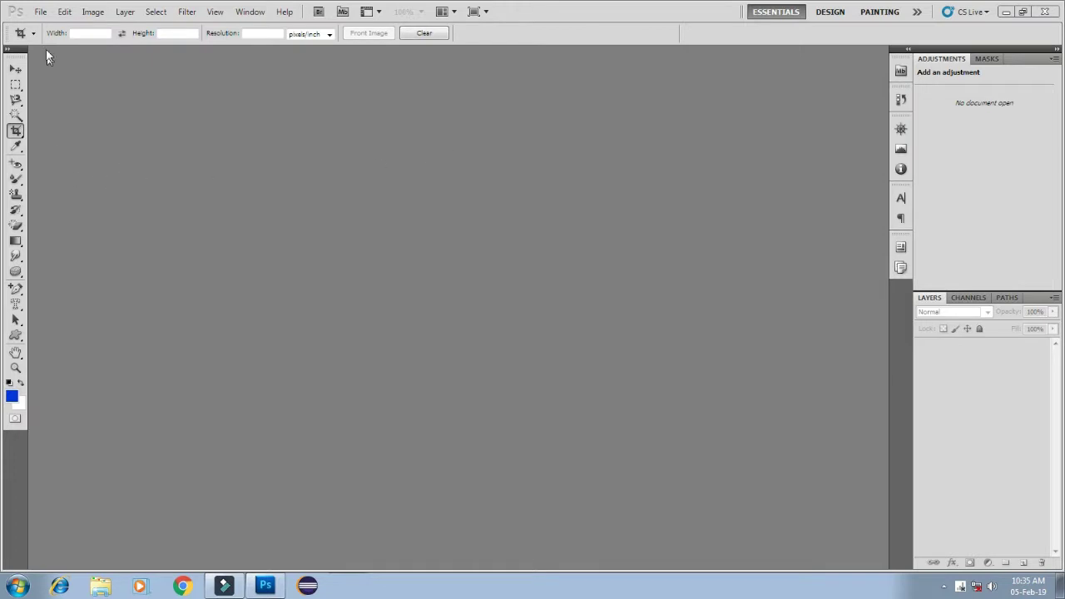
Step: Show and dismiss the File menu's commands, leaving it open to start a new document
click(40, 12)
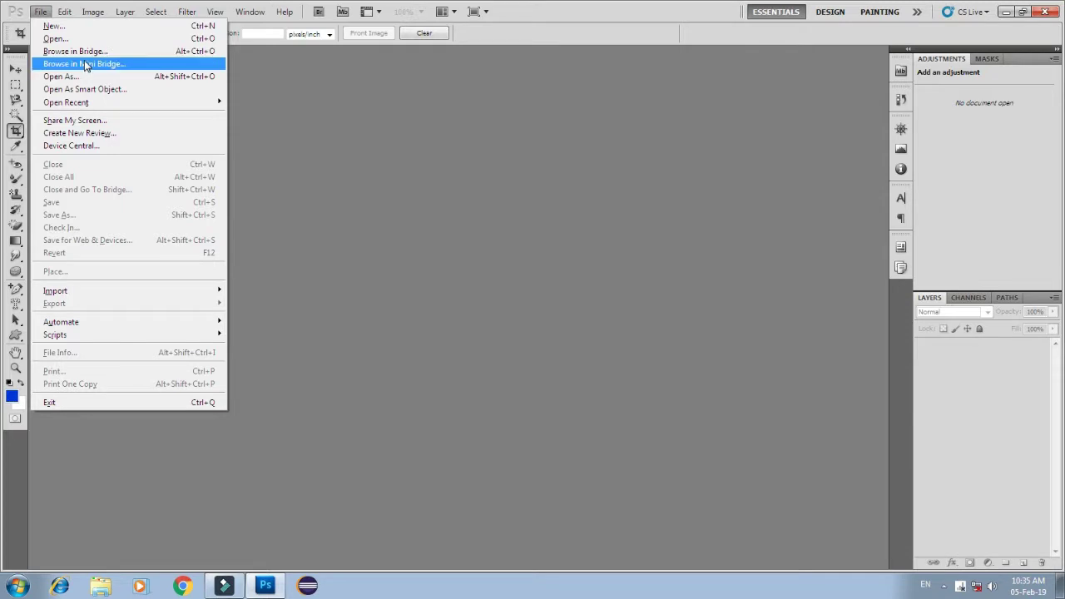
click(490, 190)
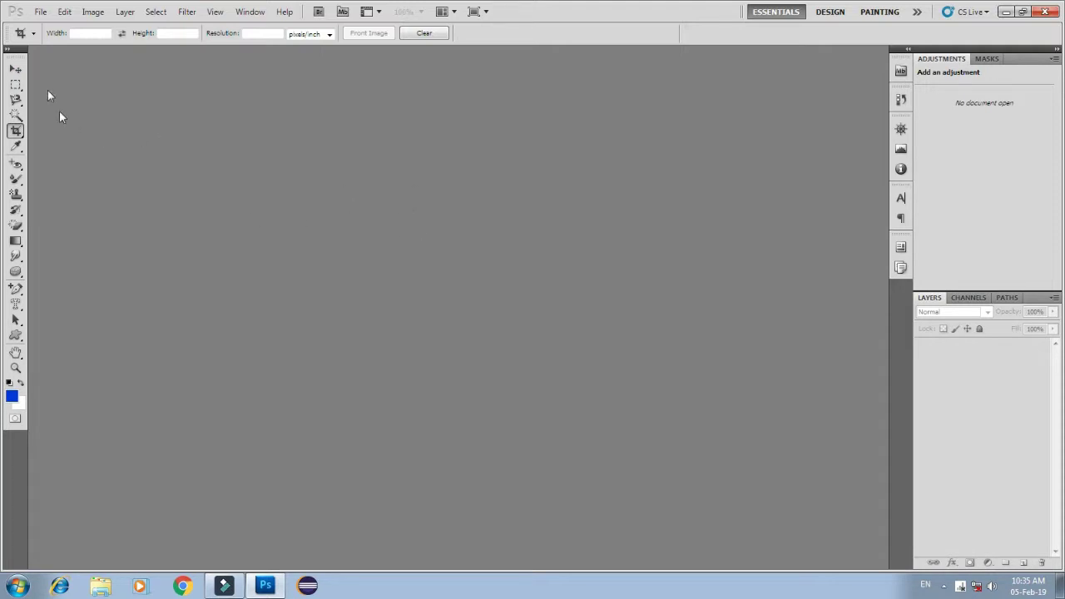
click(41, 12)
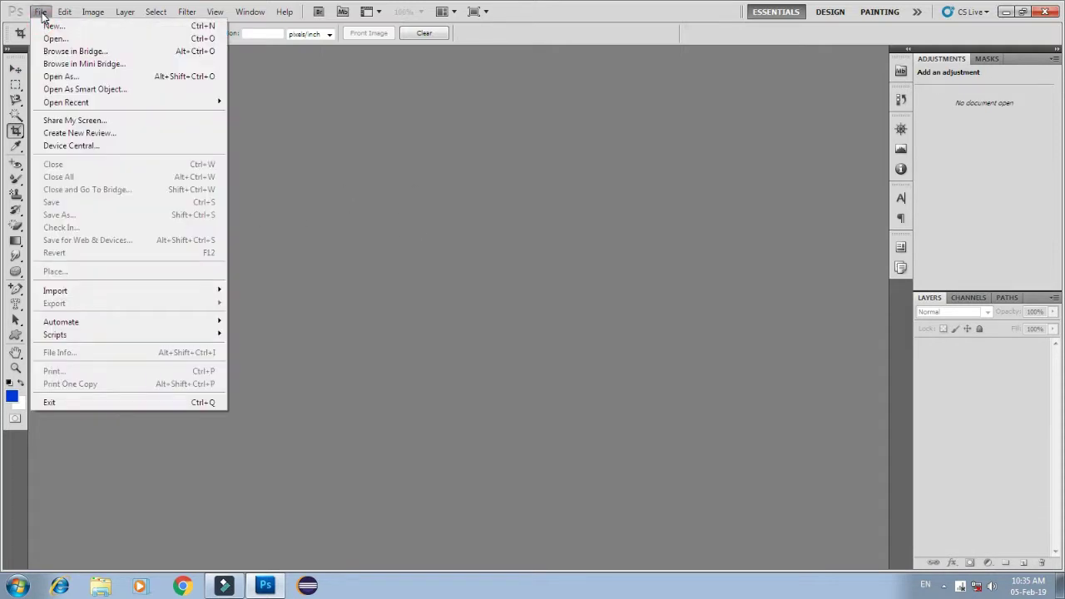
click(410, 221)
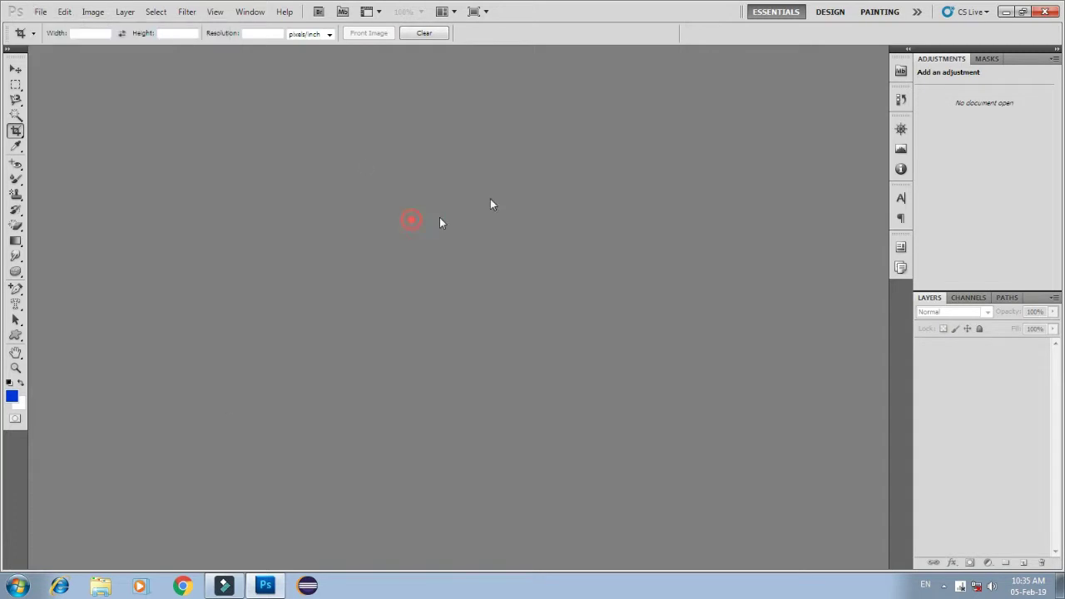
click(39, 13)
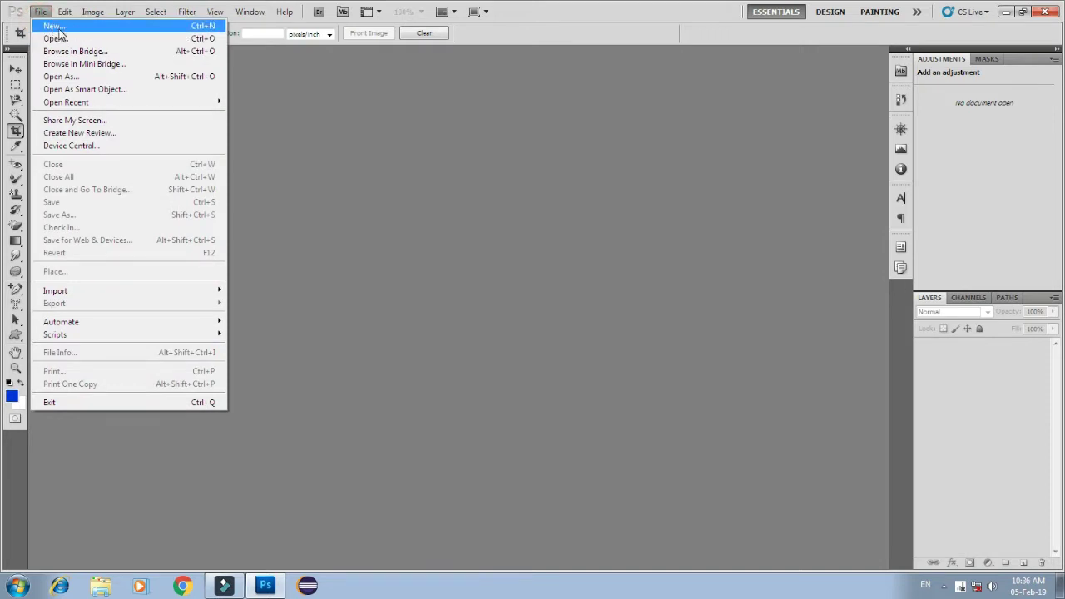
Step: Name a new document First Design and try the International Paper preset at A4
click(71, 29)
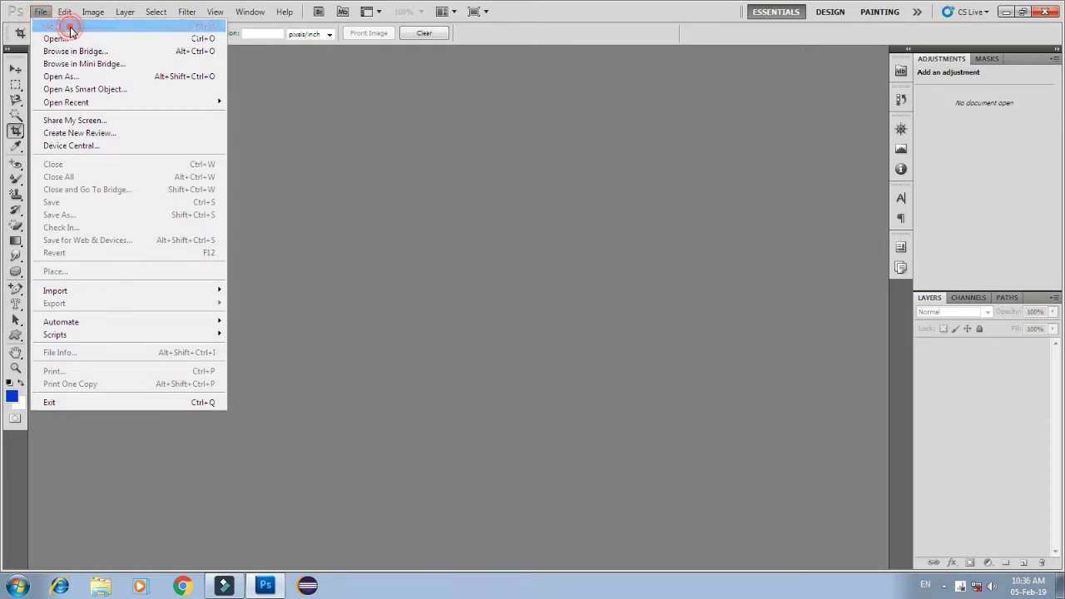
drag(361, 103, 311, 94)
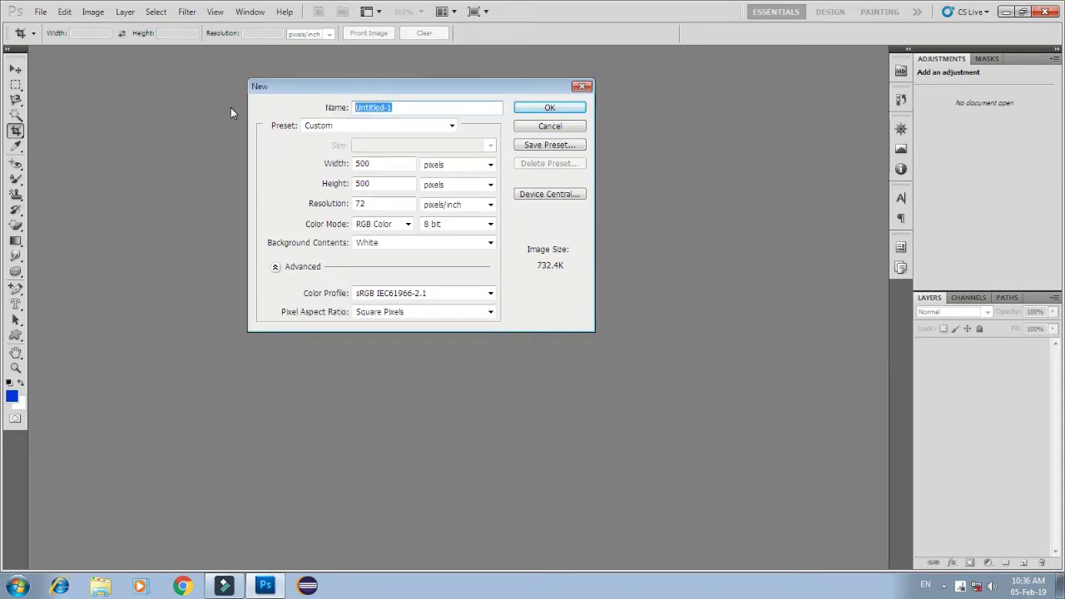
text(First Design)
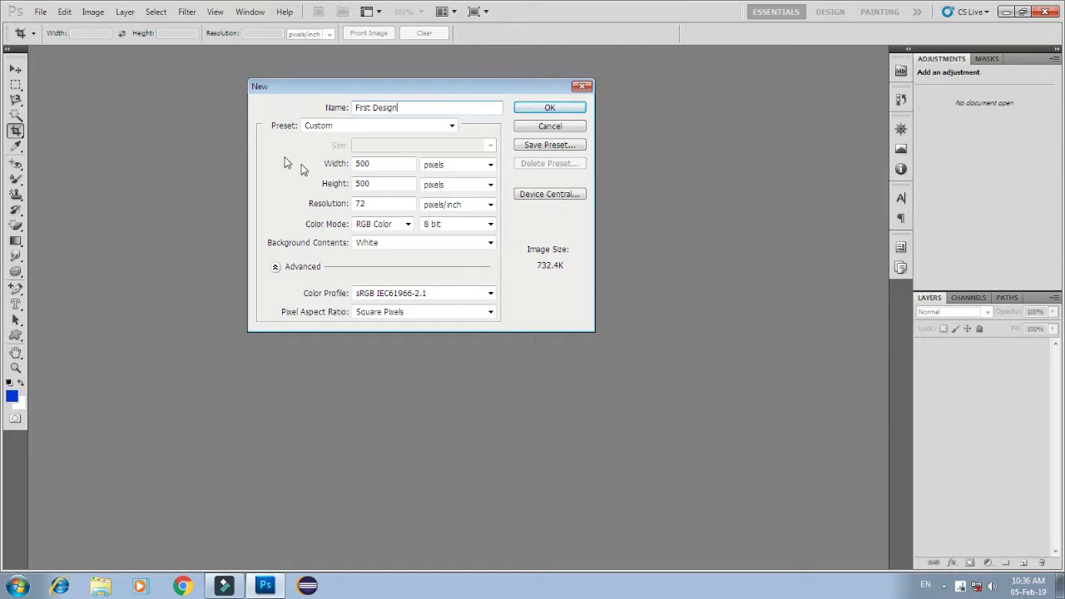
click(341, 126)
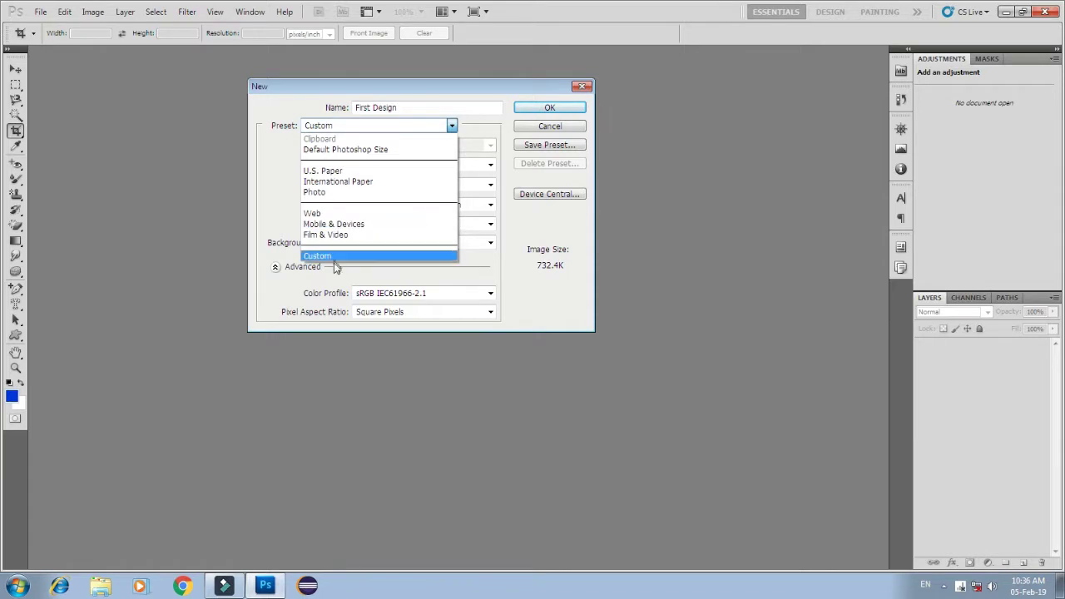
click(355, 182)
click(372, 153)
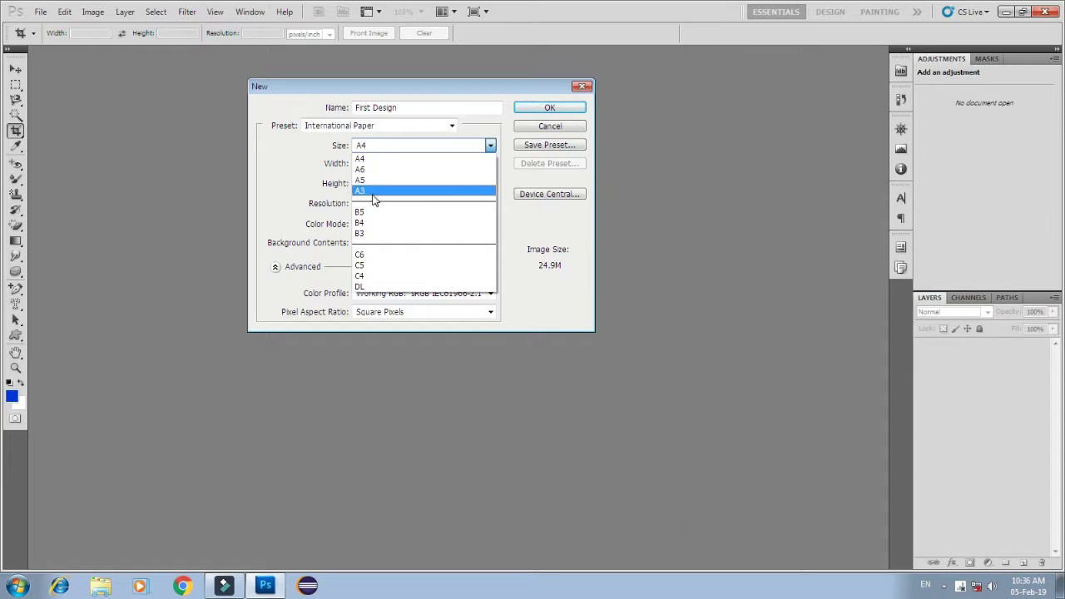
click(376, 158)
click(284, 173)
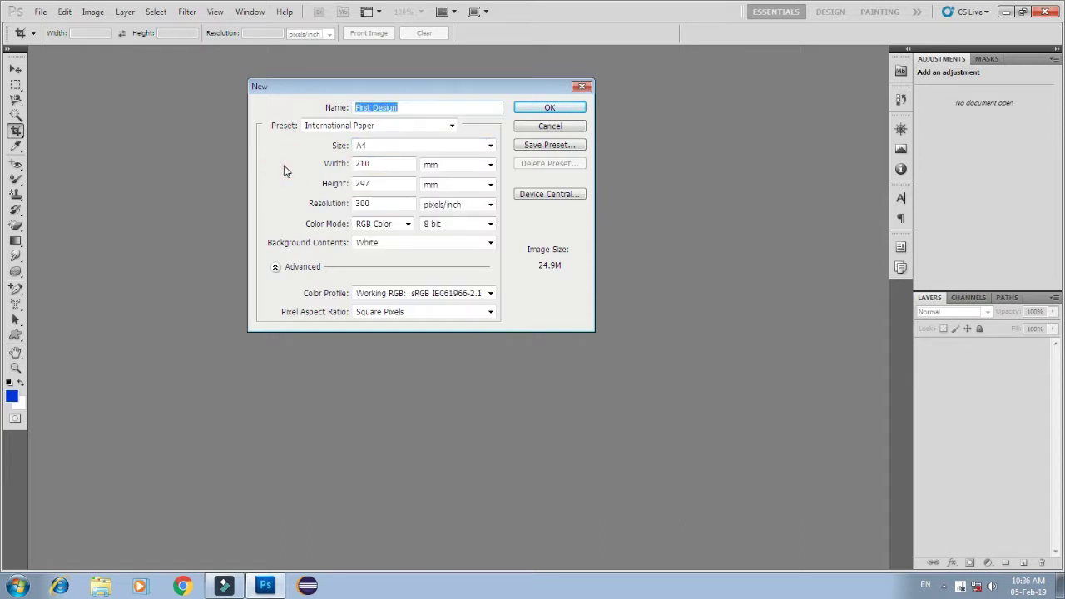
Step: Switch to the Photo preset with size Landscape, 2 x 3 at 300 pixels/inch
click(328, 131)
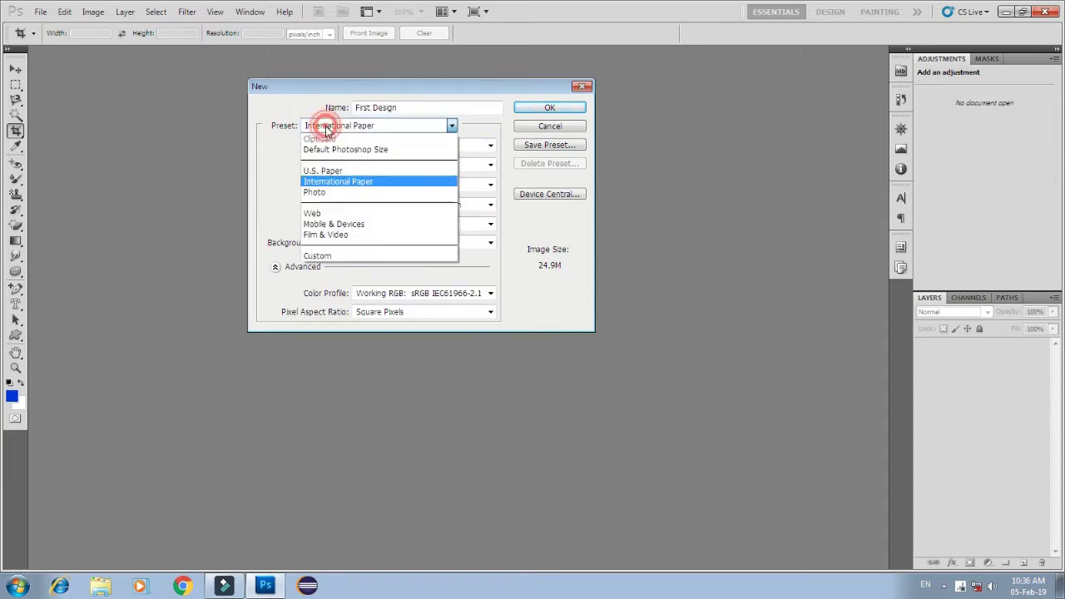
click(326, 194)
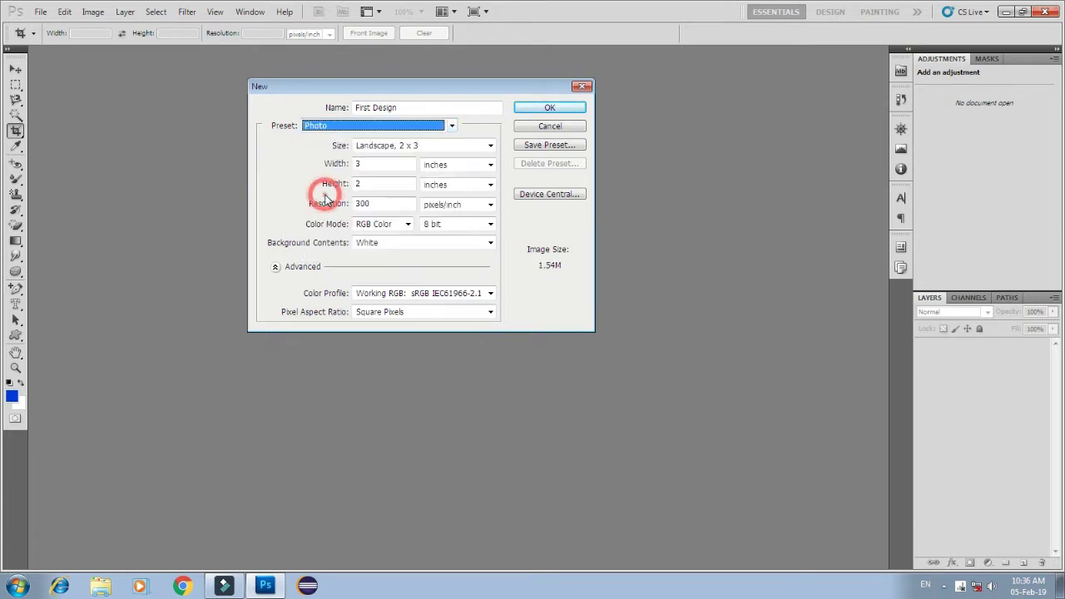
click(407, 147)
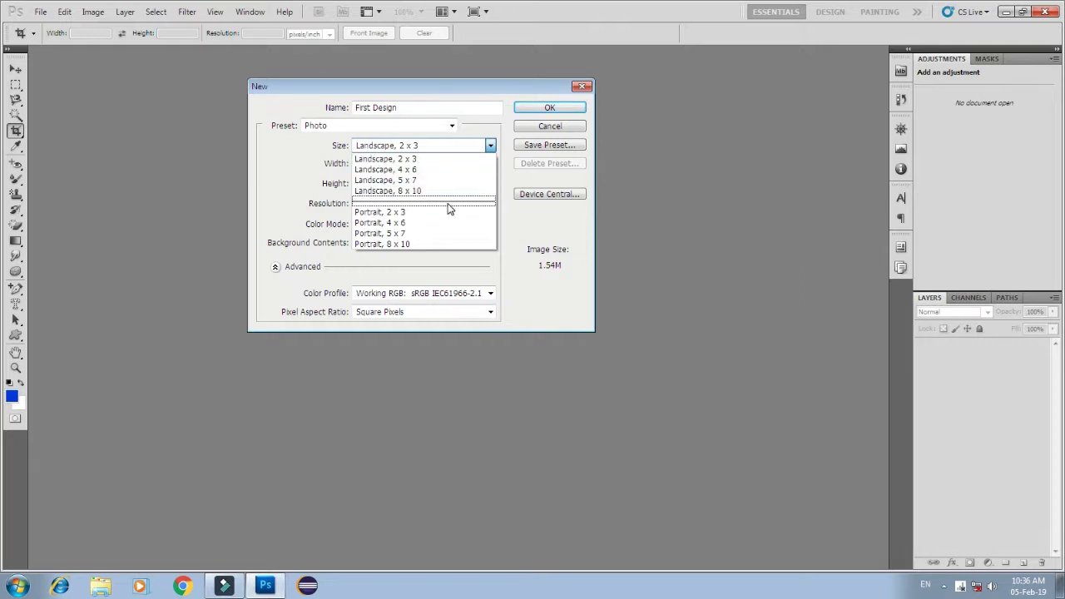
click(313, 170)
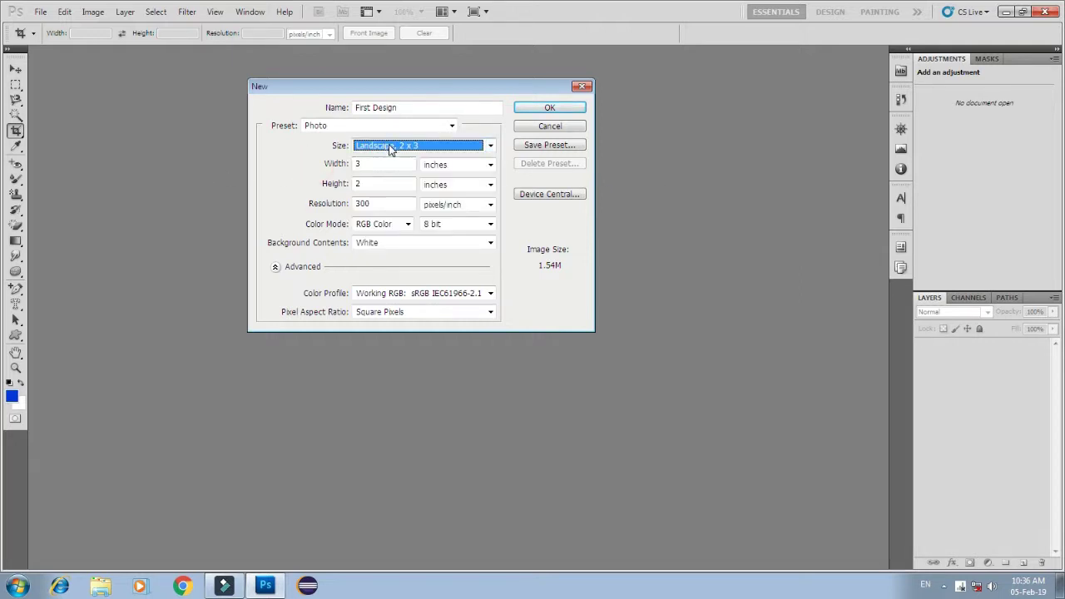
click(346, 129)
Step: Create a Custom 6 x 3 inch, 300 pixels/inch blank white document
click(331, 254)
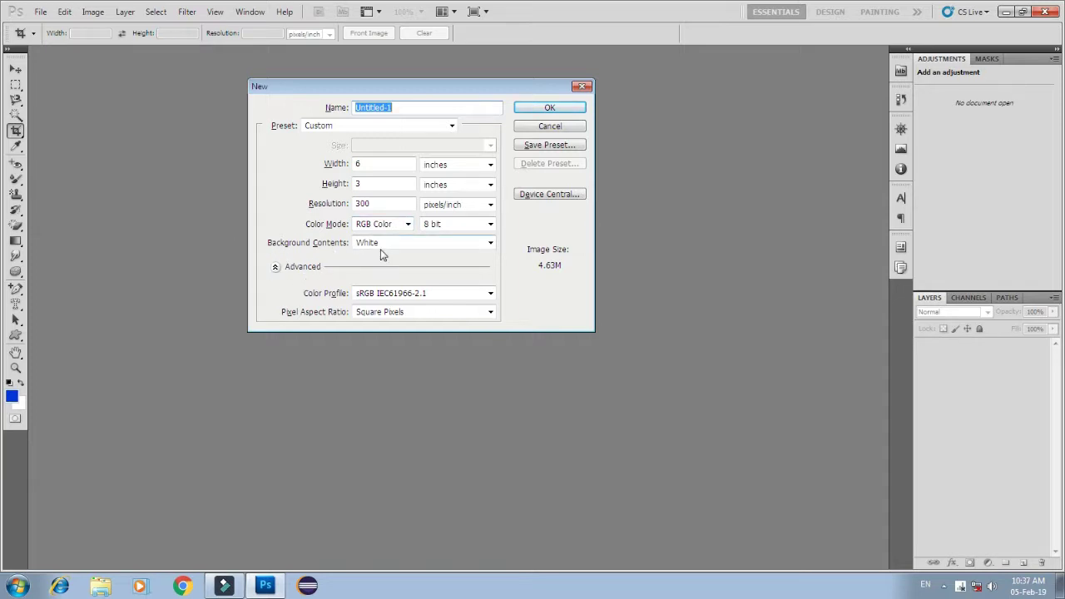
click(549, 109)
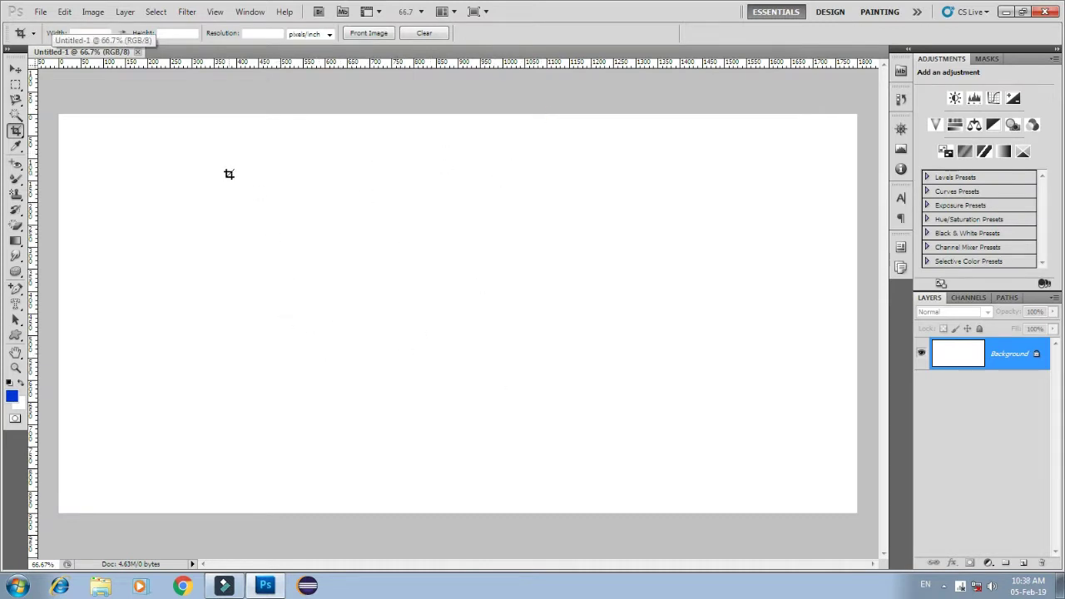
Step: Open 14.jpg from the Desktop's Images folder as a second document
click(40, 11)
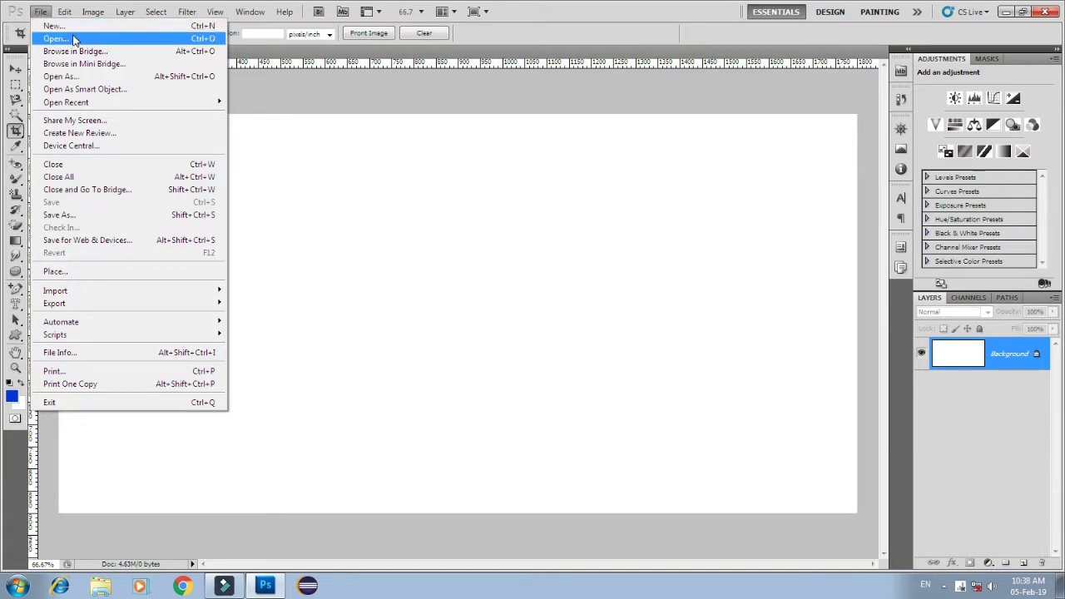
click(73, 39)
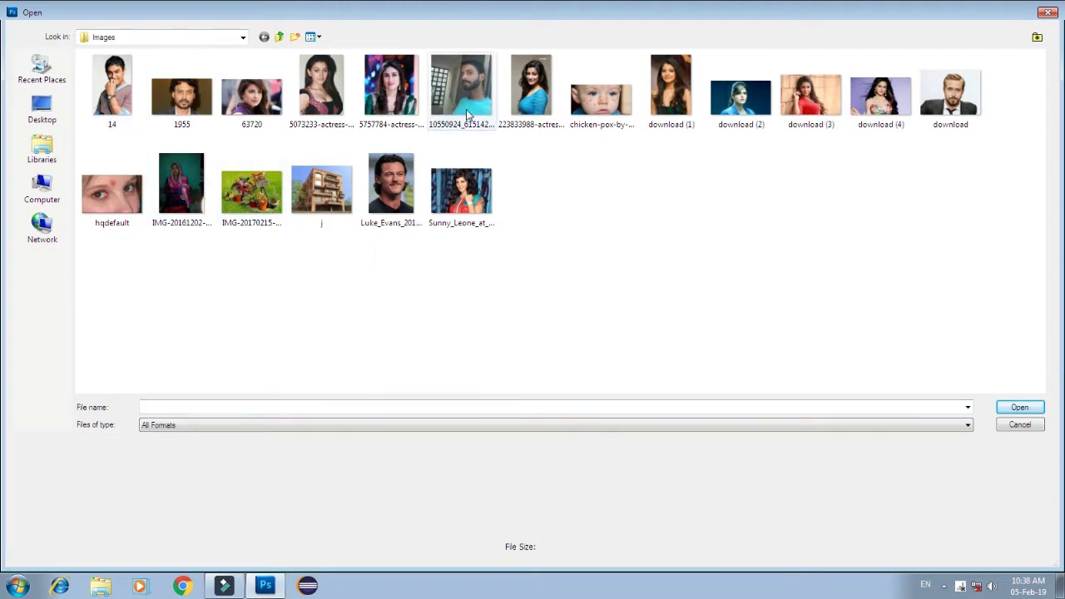
click(41, 106)
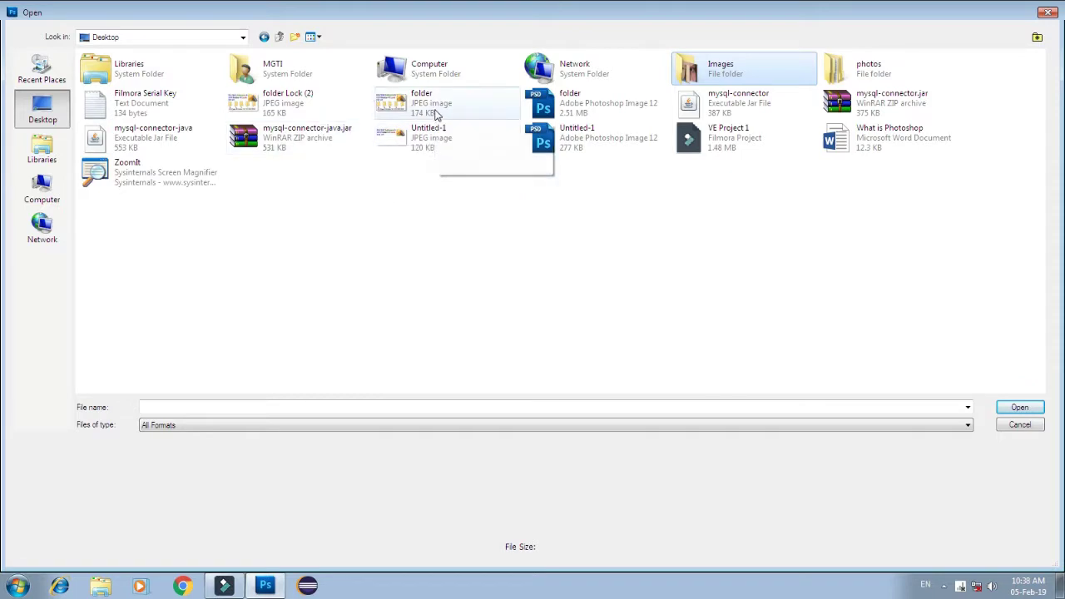
double_click(713, 71)
click(563, 181)
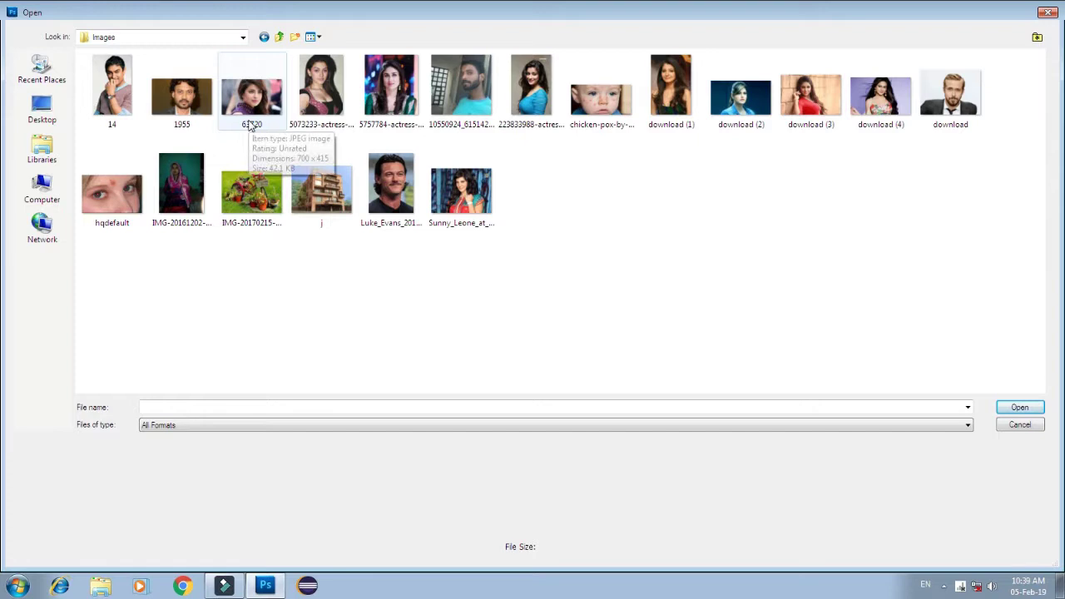
click(107, 86)
double_click(108, 86)
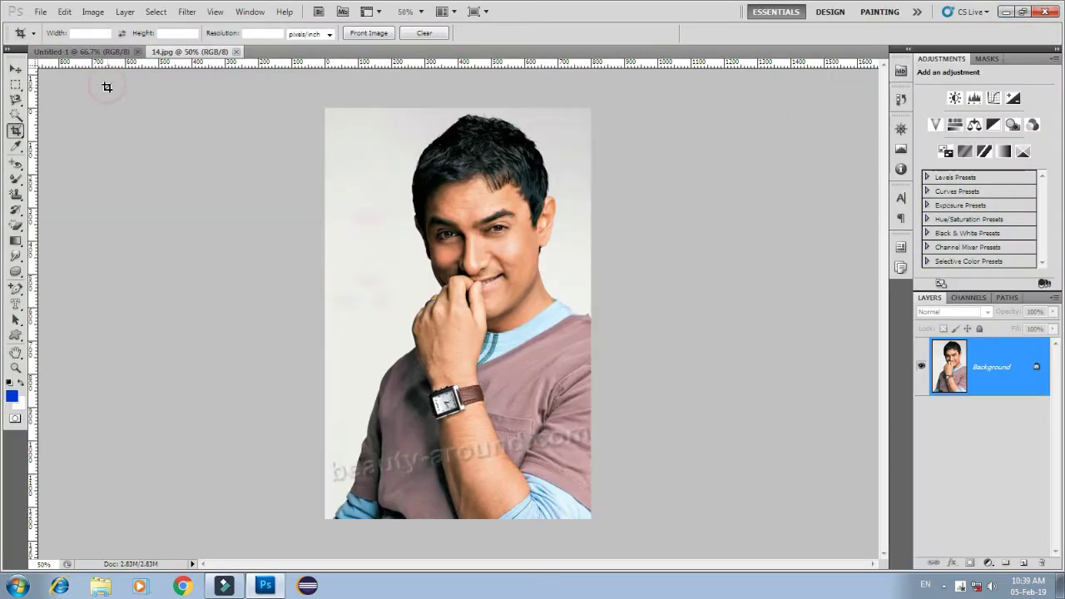
click(40, 11)
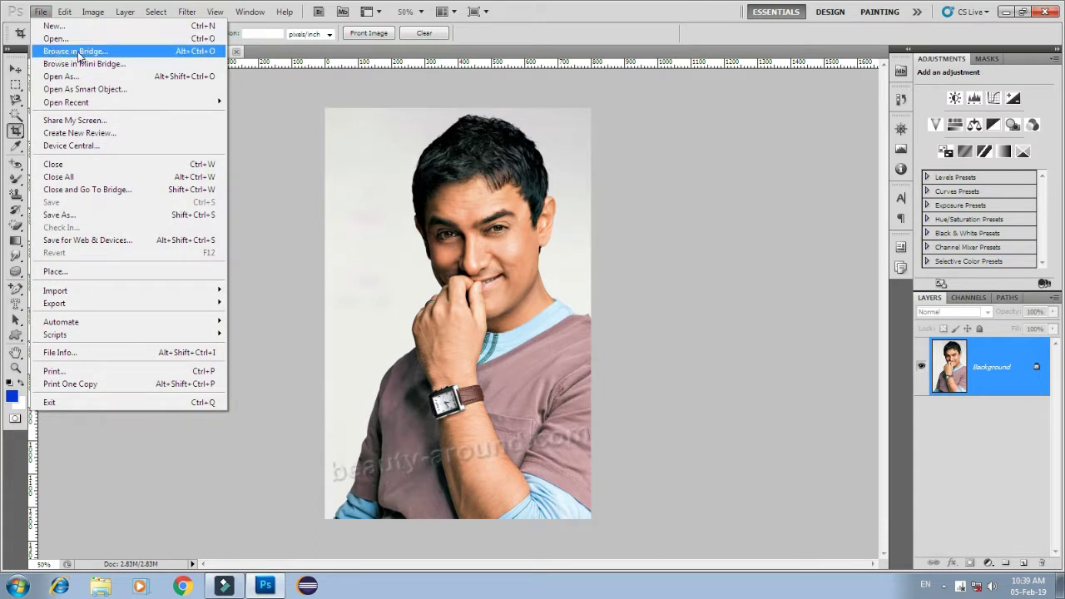
Step: Browse Bridge's Images folder and open download (1).jpg in Photoshop
click(79, 55)
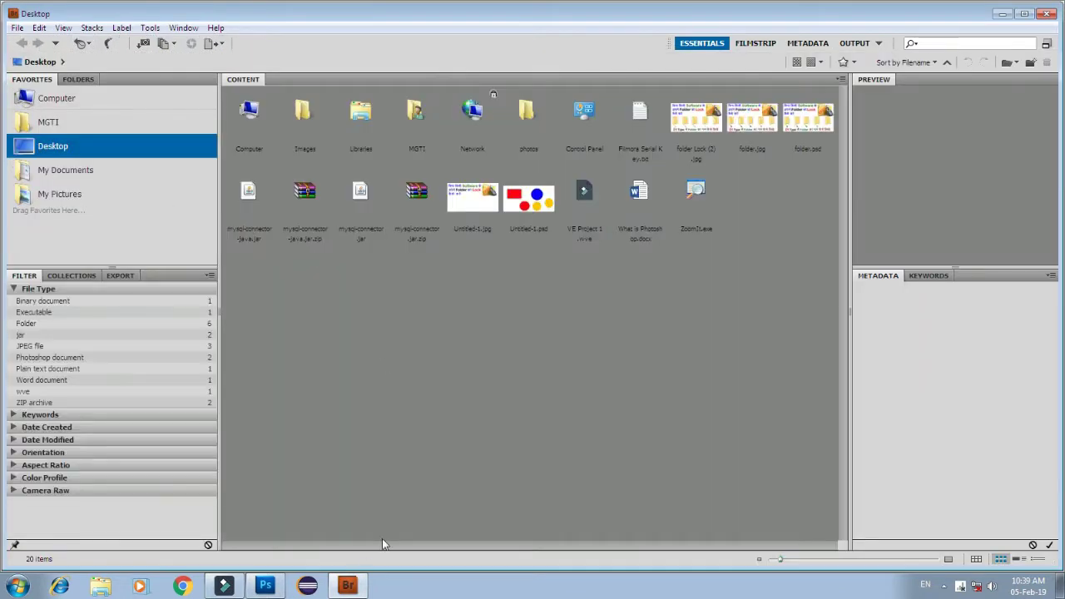
click(348, 586)
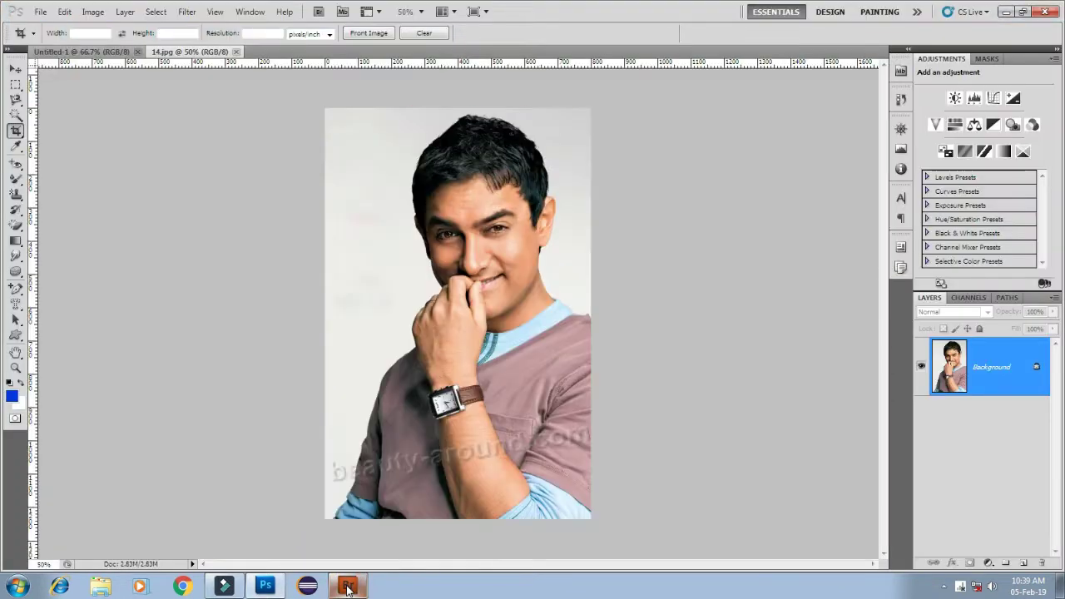
click(346, 586)
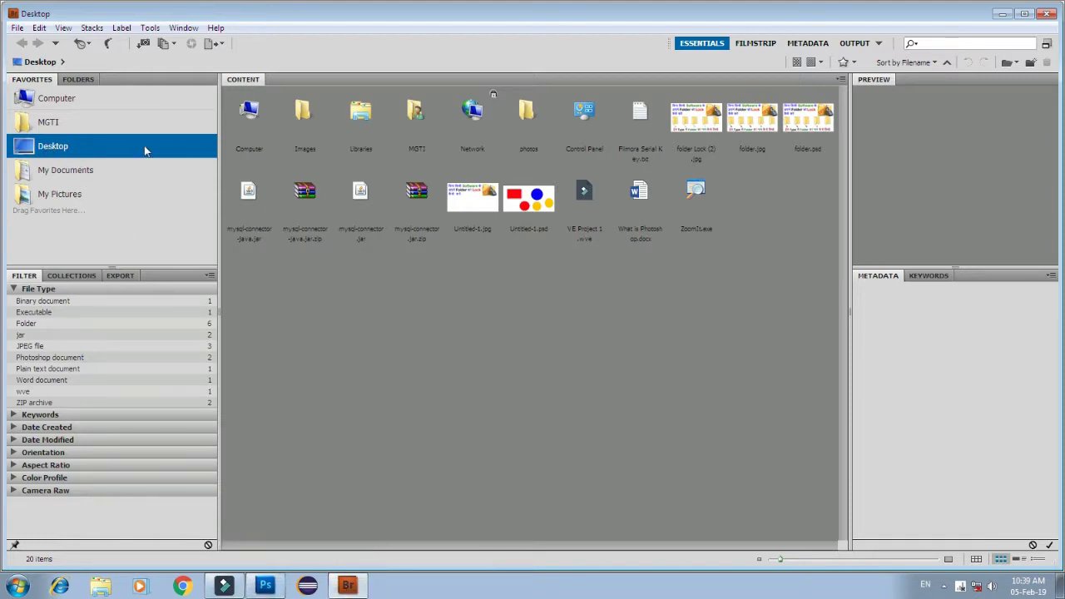
click(62, 146)
double_click(306, 112)
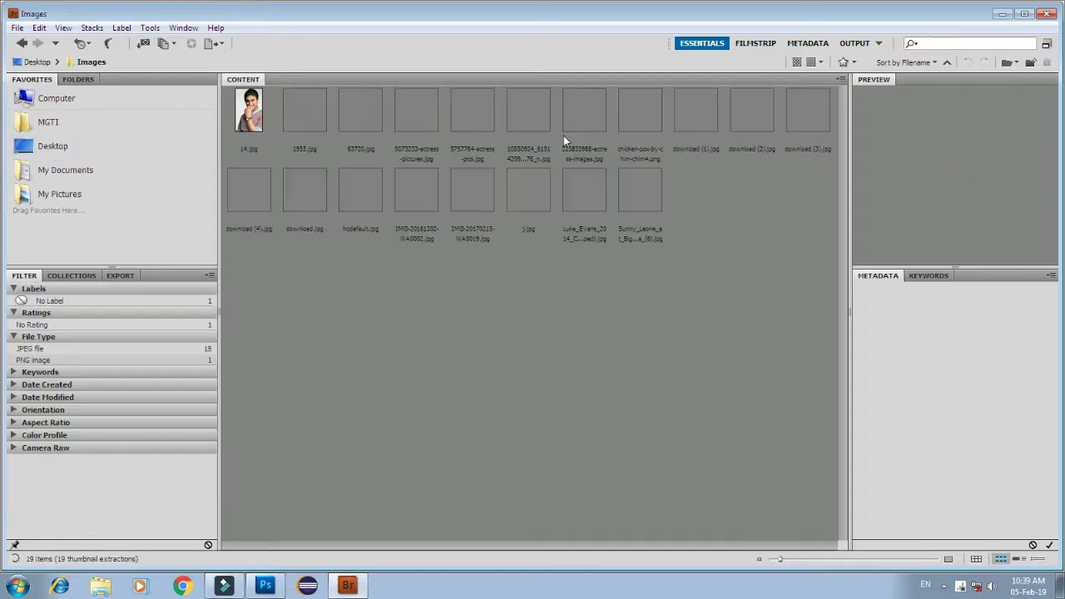
click(470, 331)
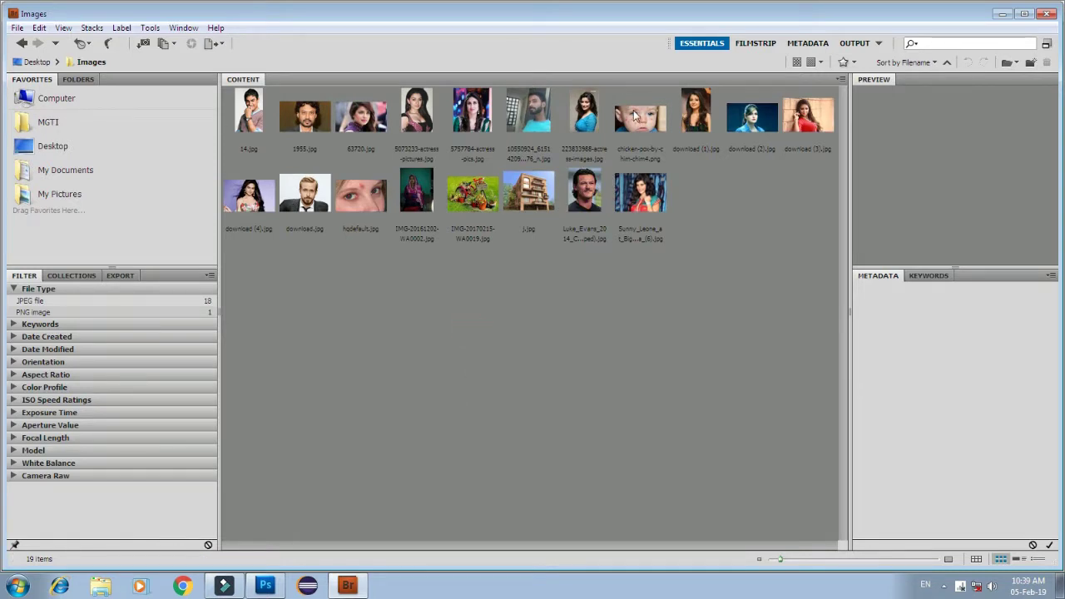
click(265, 585)
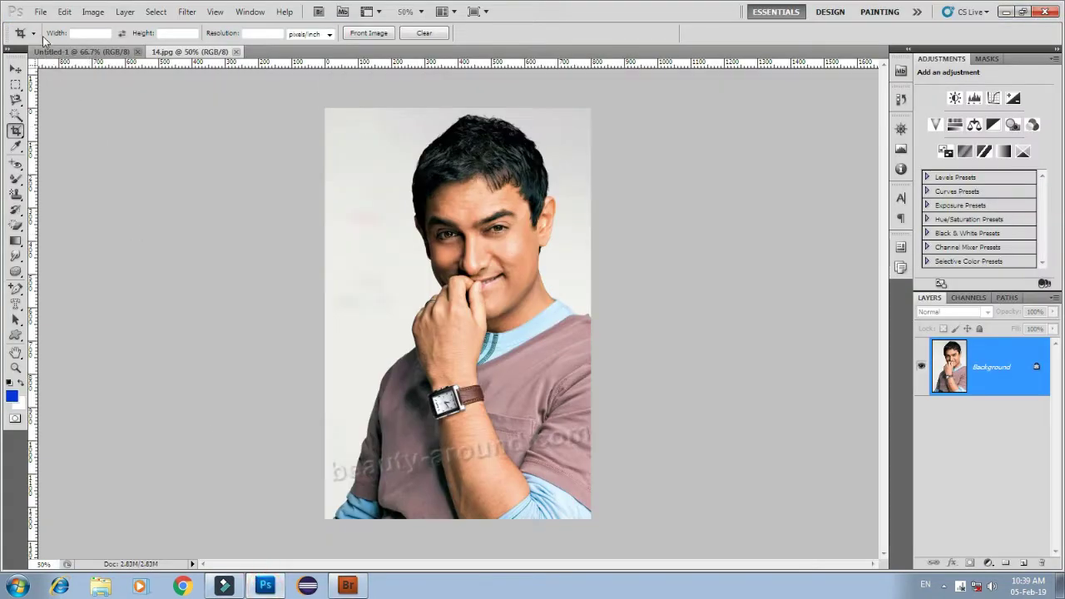
click(355, 591)
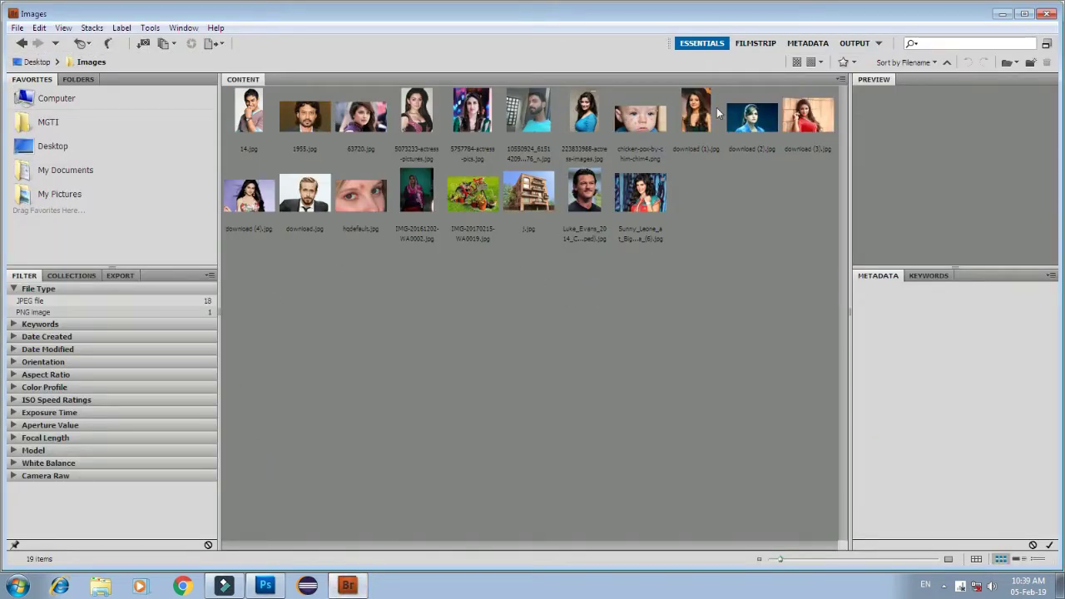
click(697, 120)
double_click(699, 119)
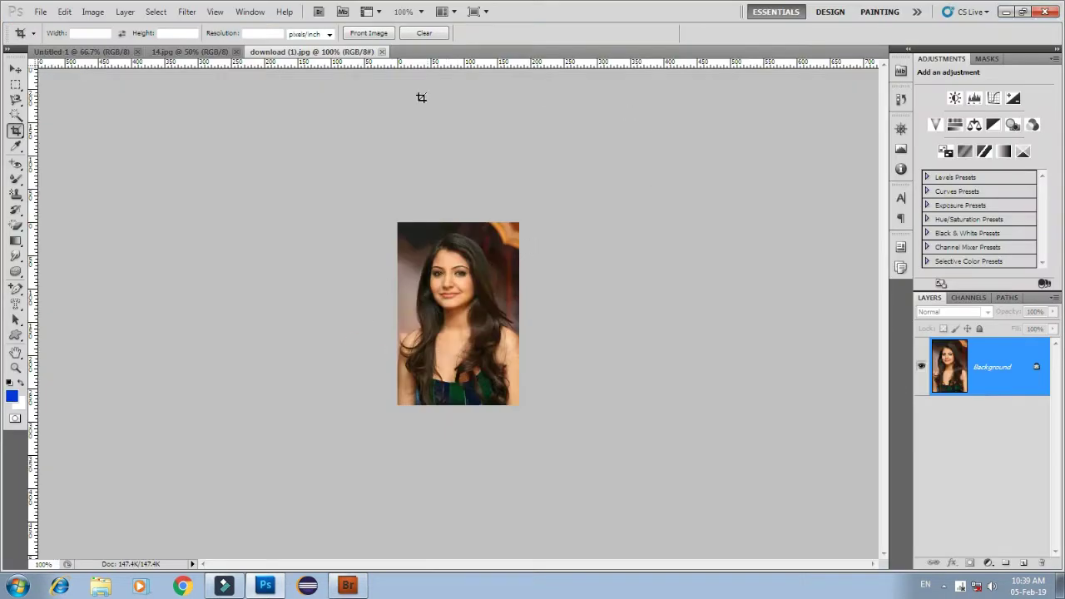
click(41, 12)
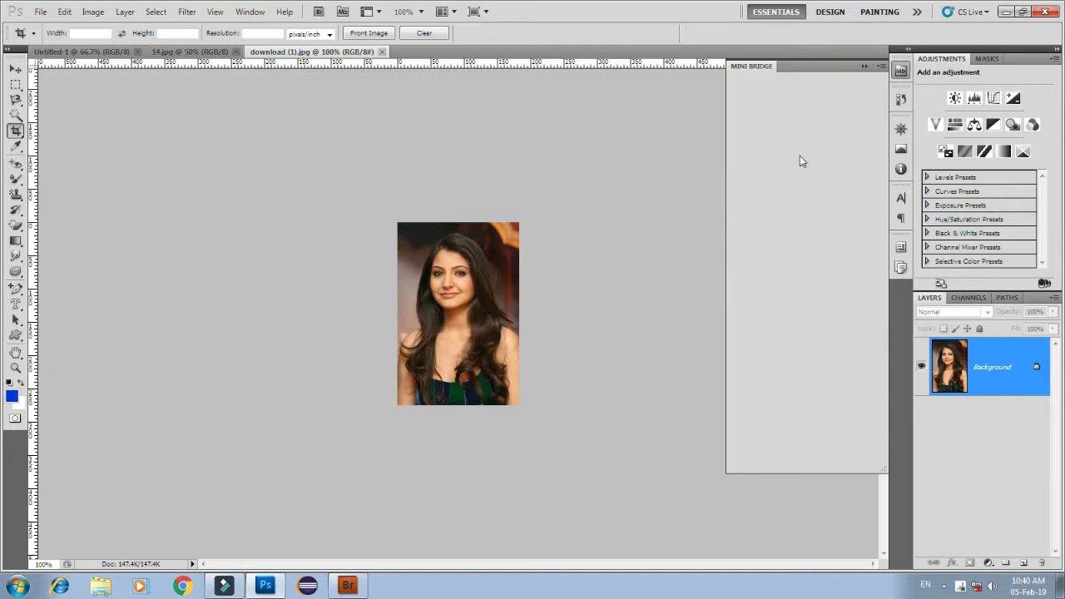
click(40, 12)
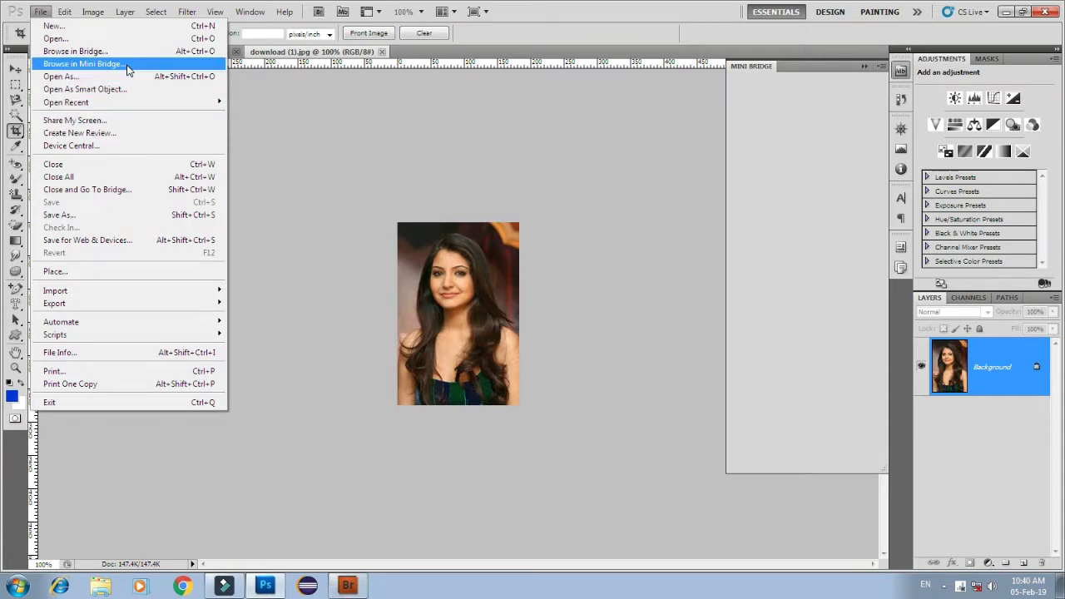
click(864, 66)
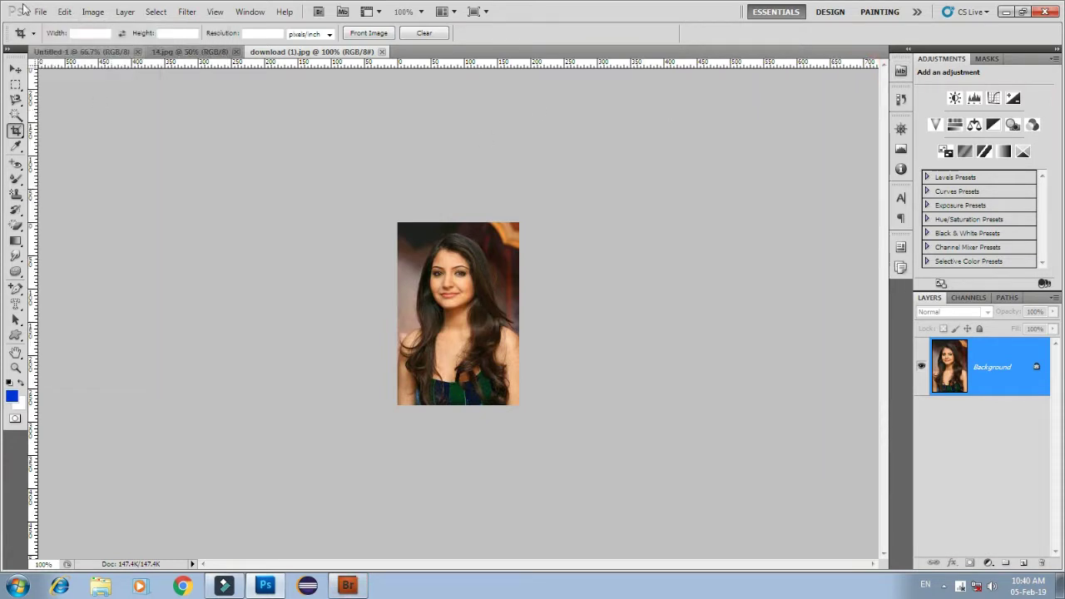
click(40, 12)
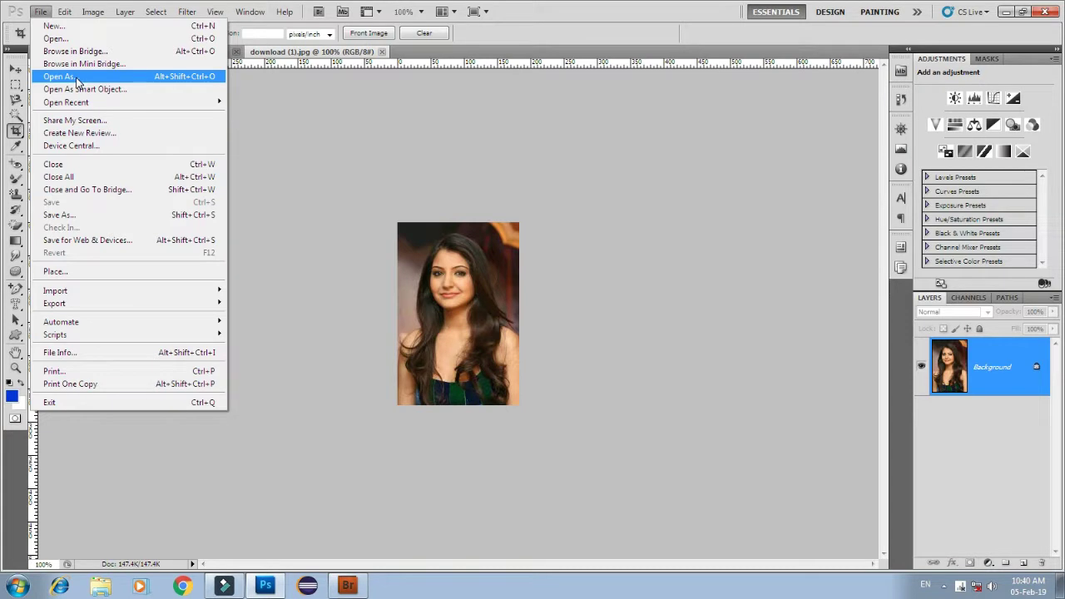
Step: Try Open As on a JPEG from the Images folder and dismiss the invalid-document error
click(75, 80)
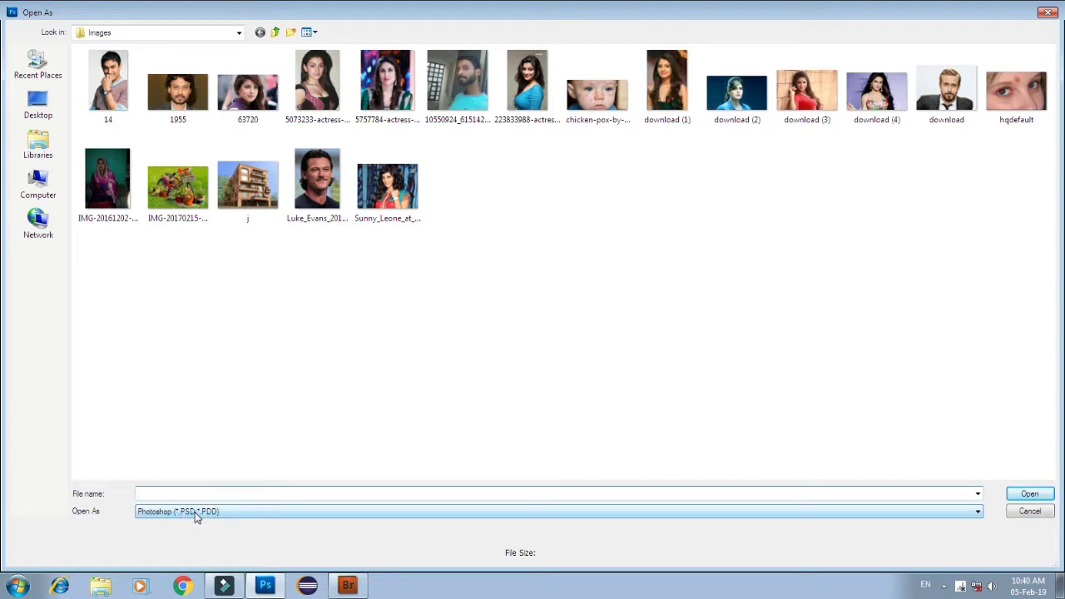
click(37, 104)
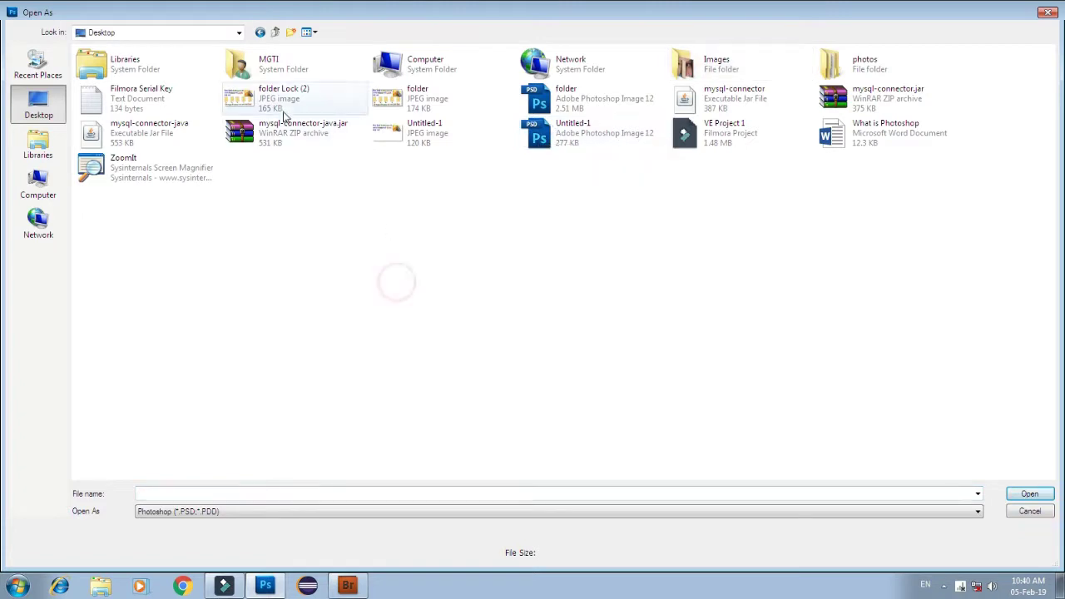
double_click(707, 61)
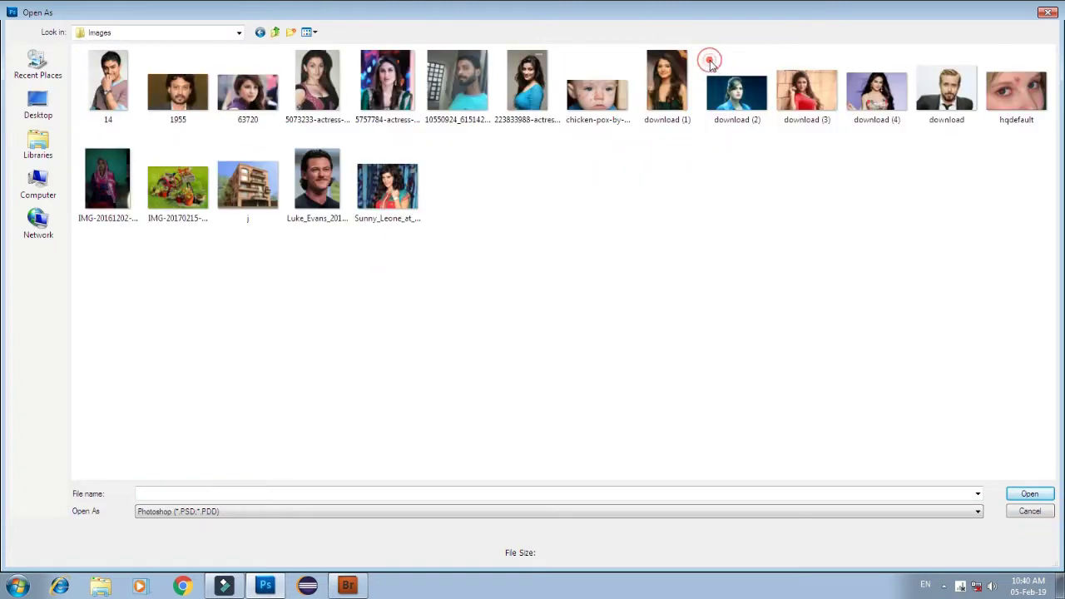
click(316, 91)
click(1028, 494)
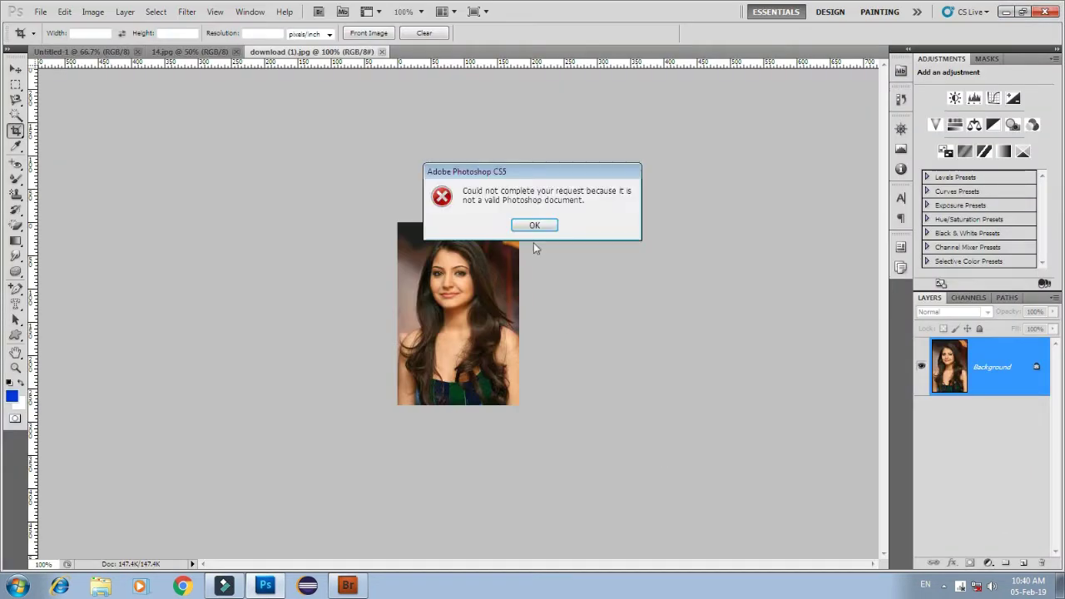
drag(507, 177, 265, 150)
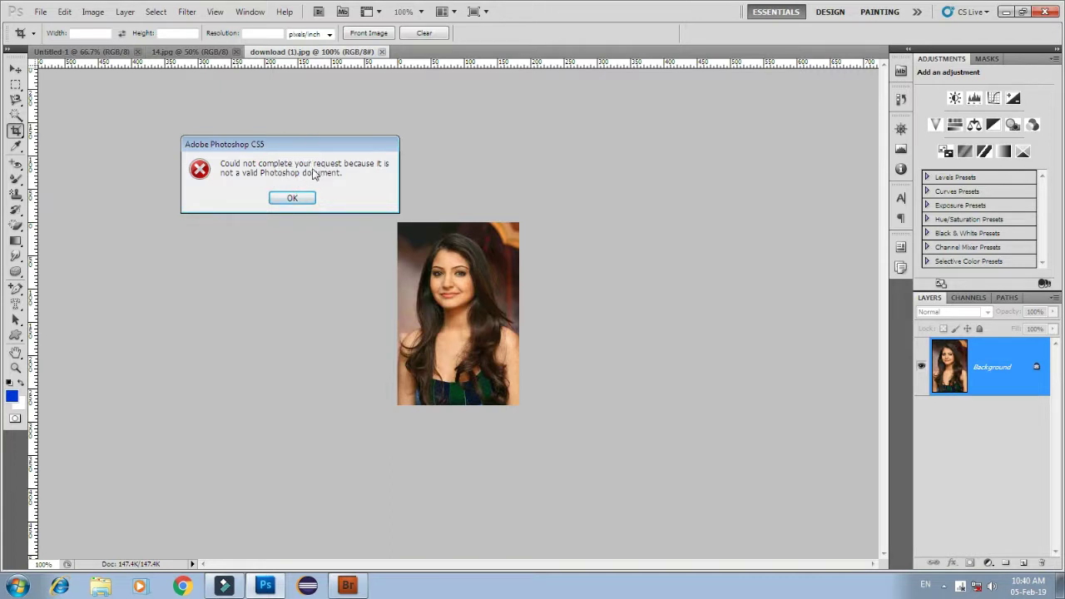
click(304, 198)
Step: Use Open As to open folder.psd from the Desktop as a new document
click(40, 12)
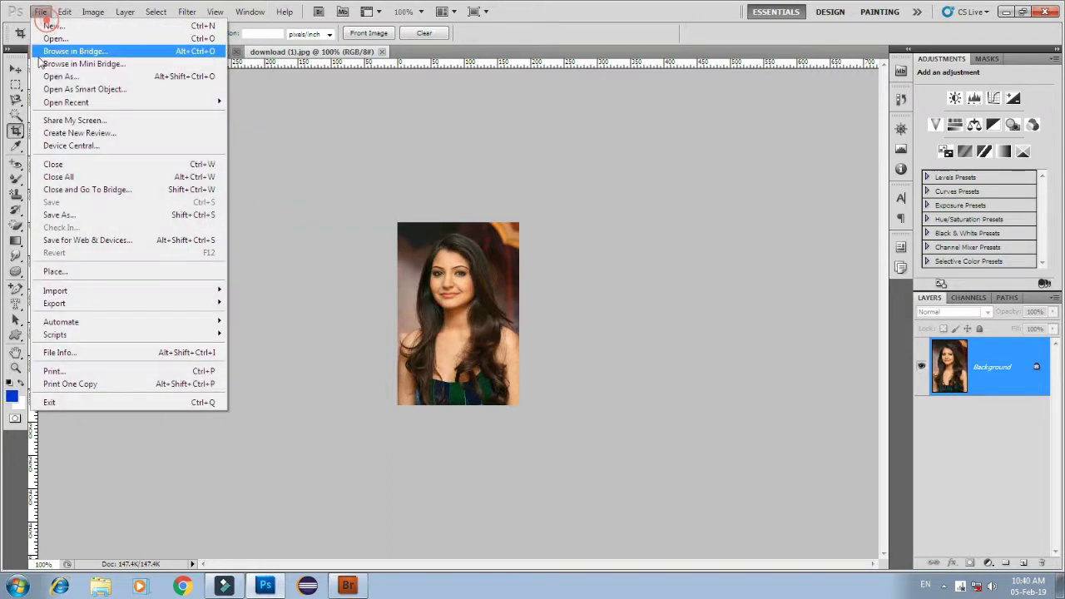
click(82, 77)
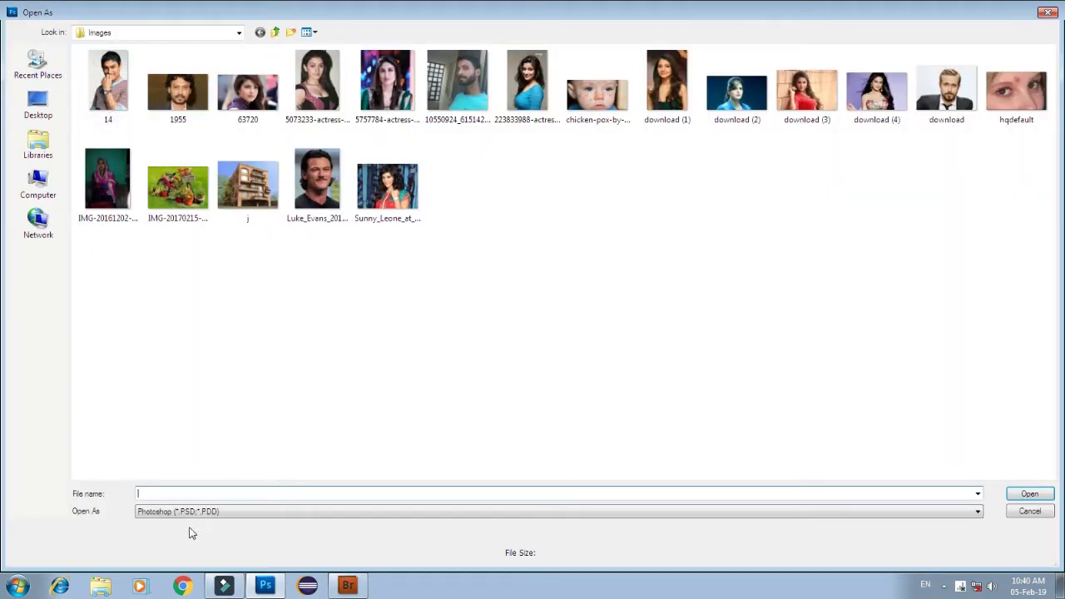
click(37, 108)
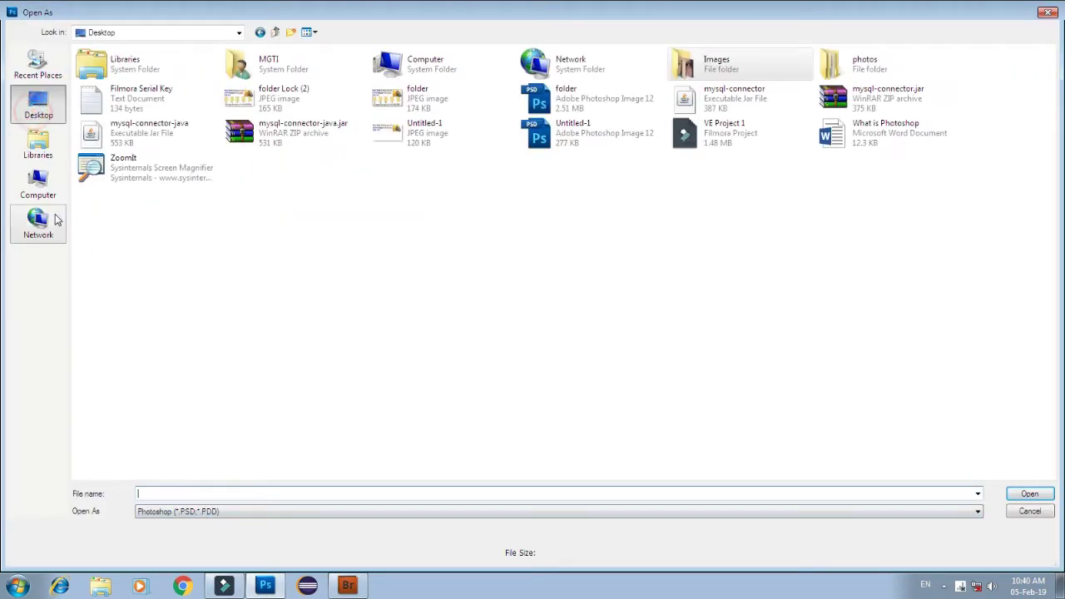
mouse_move(552, 103)
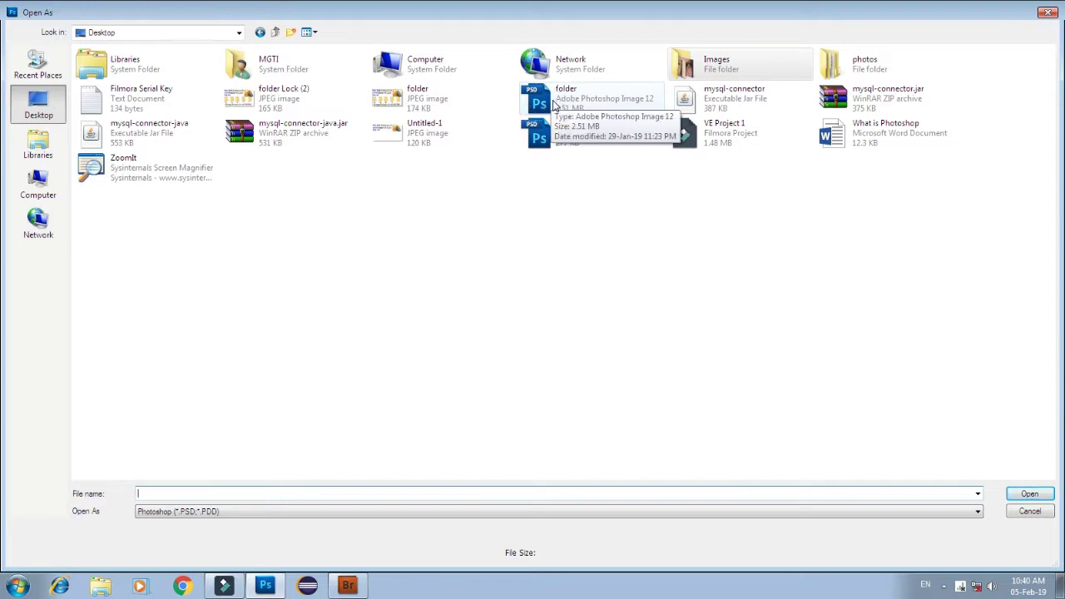
double_click(554, 103)
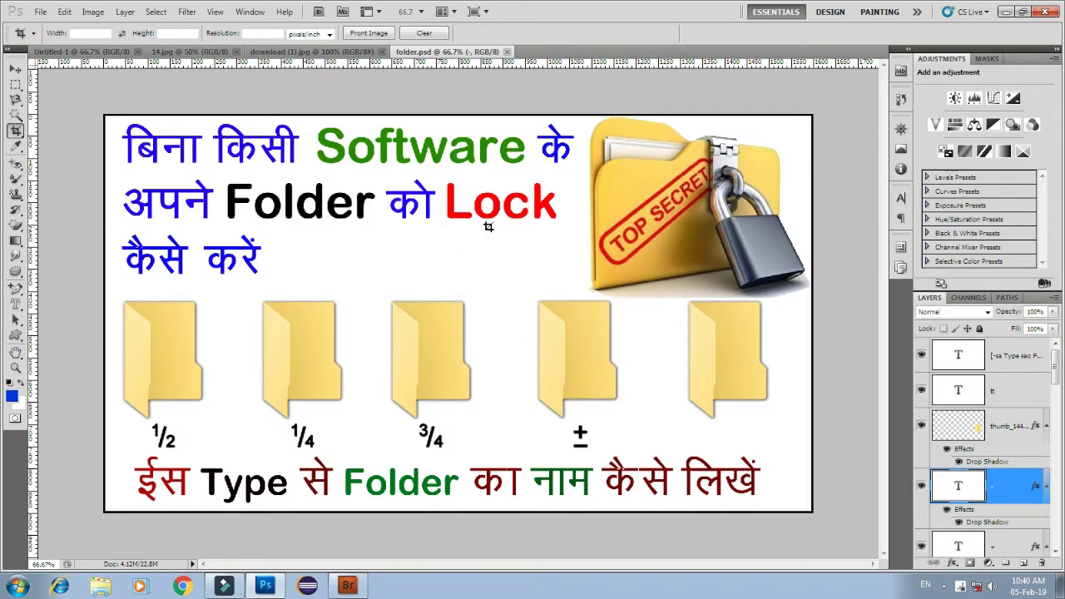
click(40, 12)
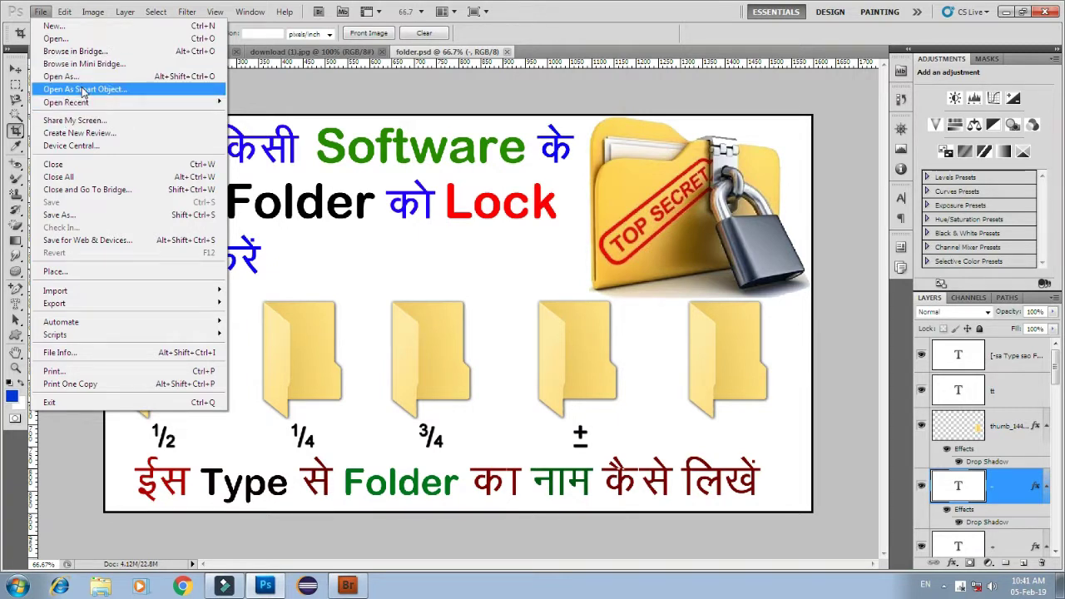
Step: Open the folder JPEG as a Smart Object, then close it without saving
click(83, 89)
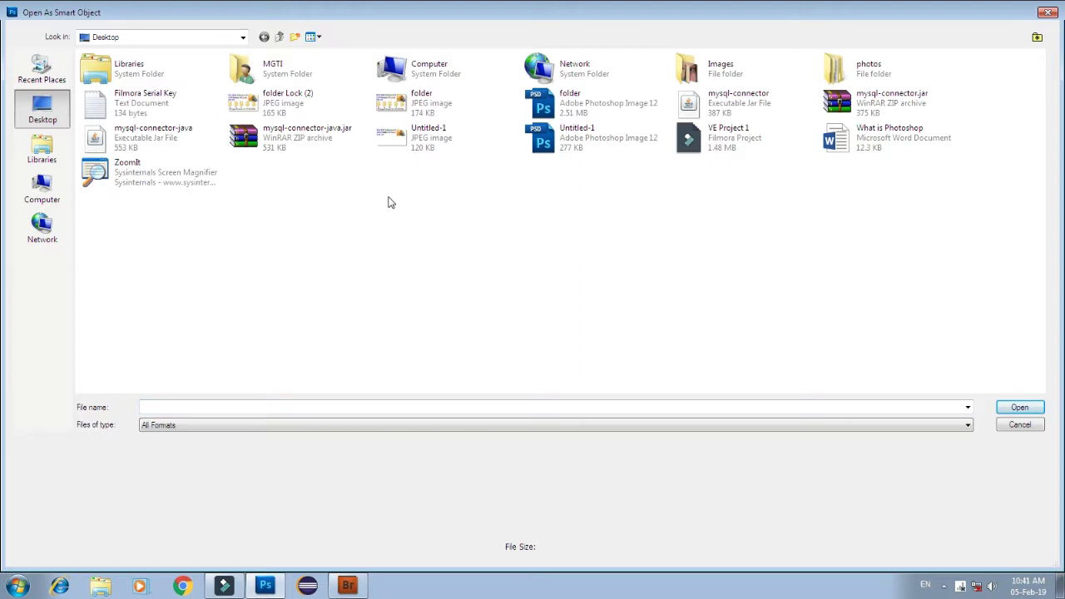
double_click(415, 101)
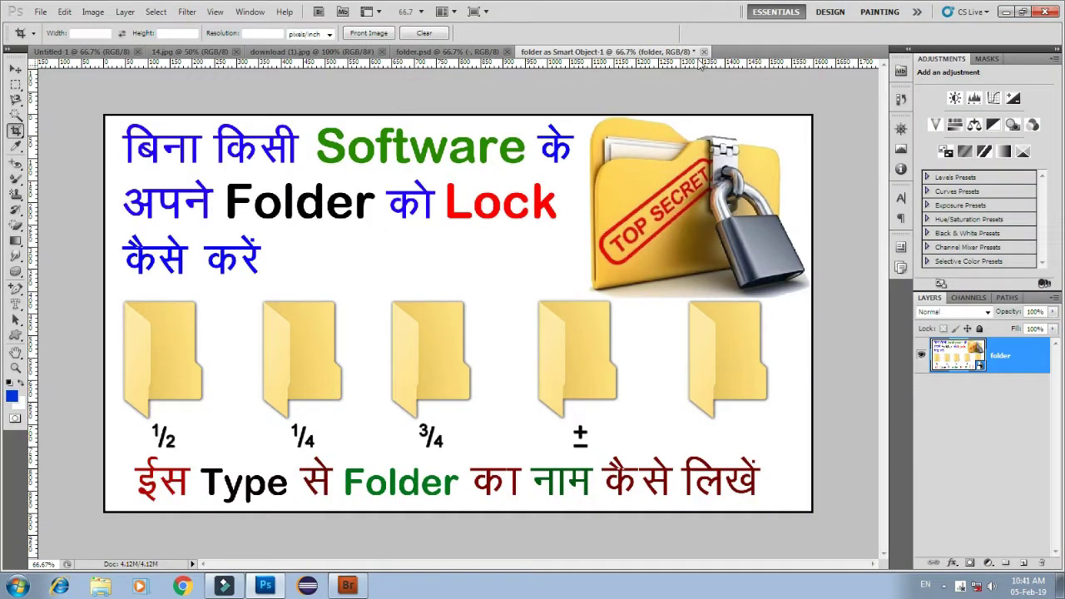
click(705, 53)
click(299, 206)
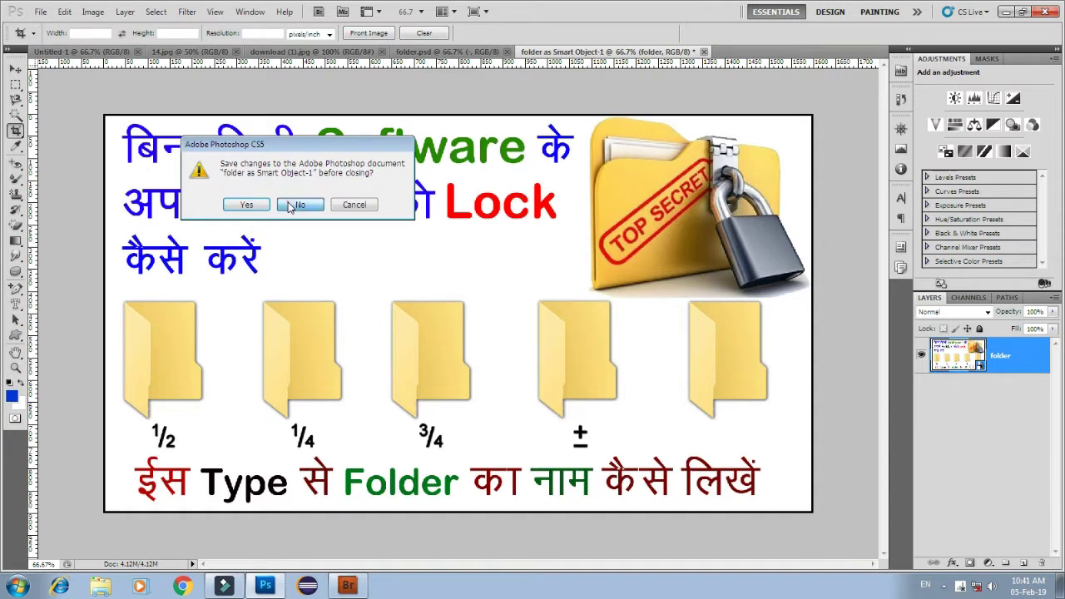
Step: Open download (1) as a Smart Object and rasterize its layer
click(40, 12)
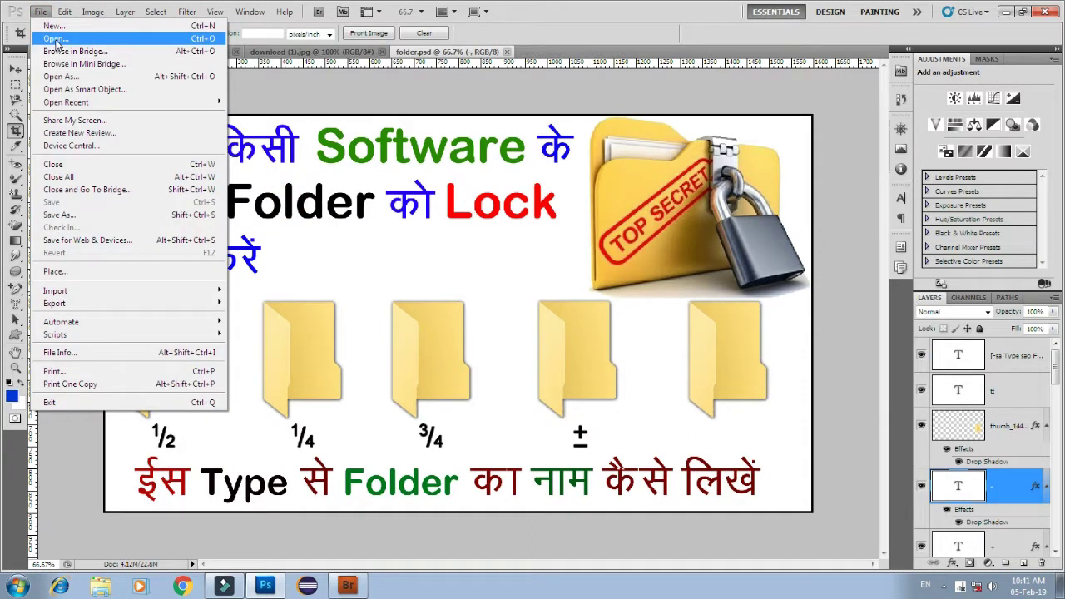
click(84, 89)
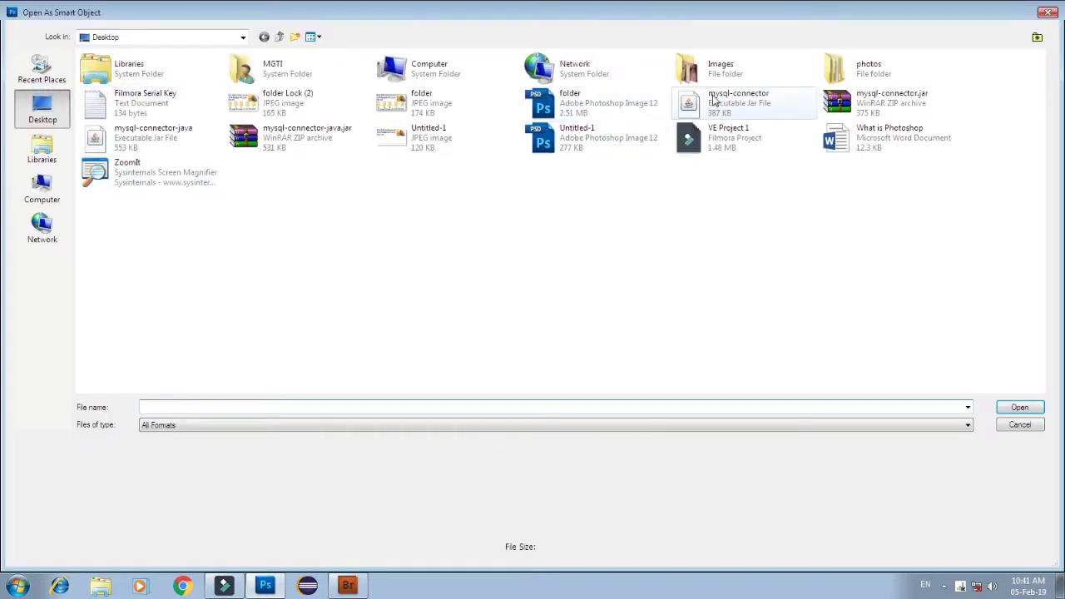
double_click(701, 74)
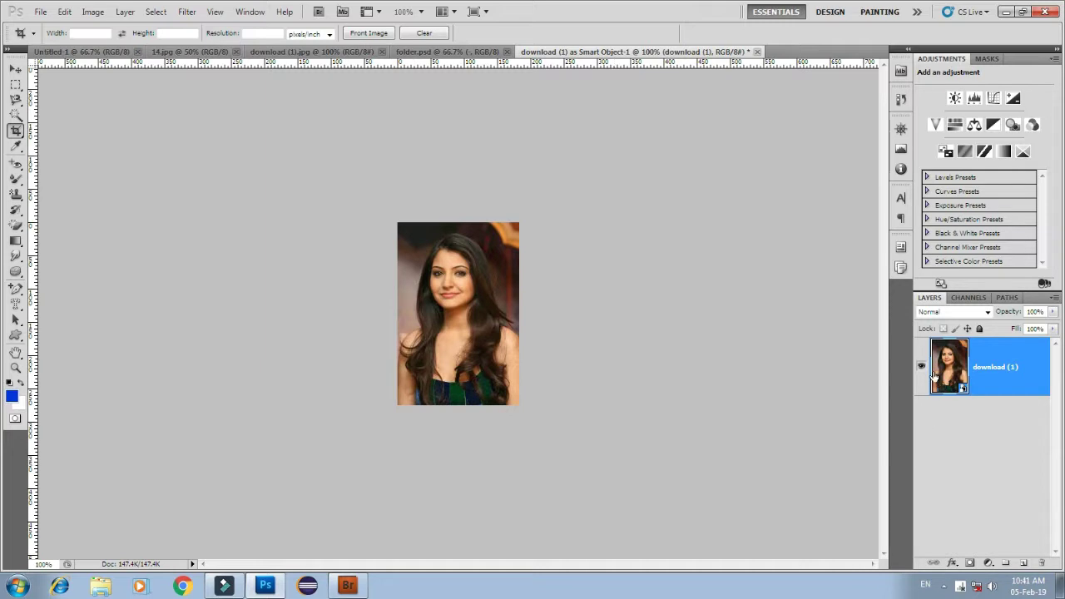
click(40, 11)
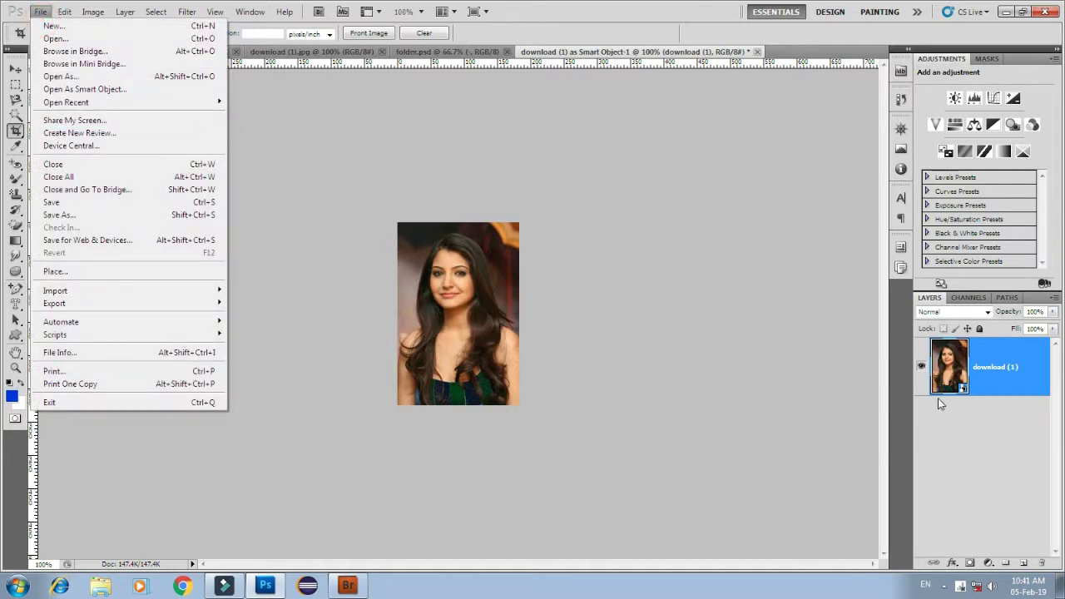
click(962, 398)
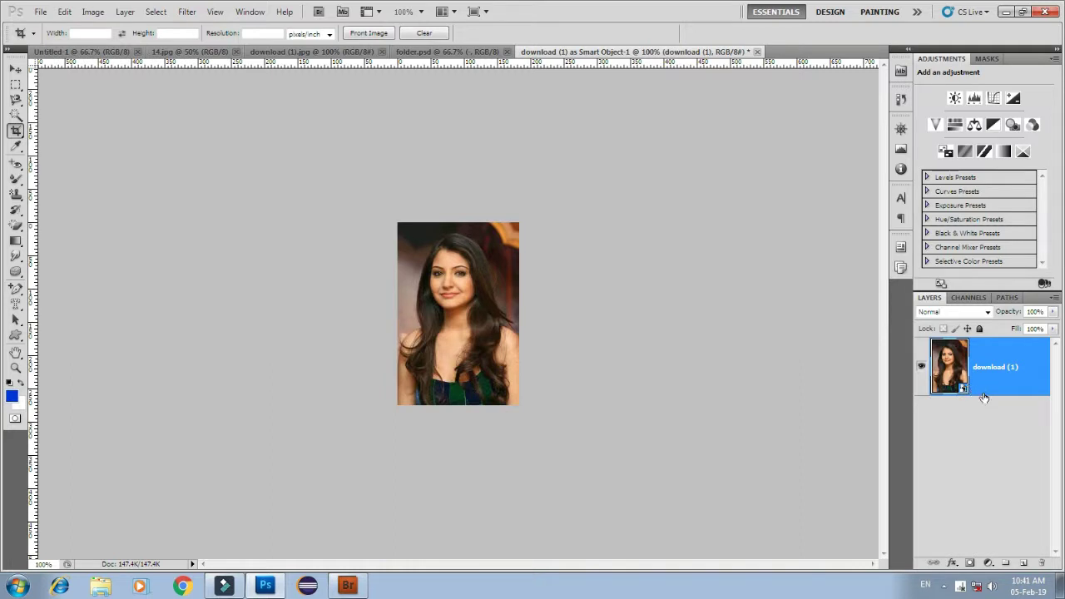
right_click(997, 350)
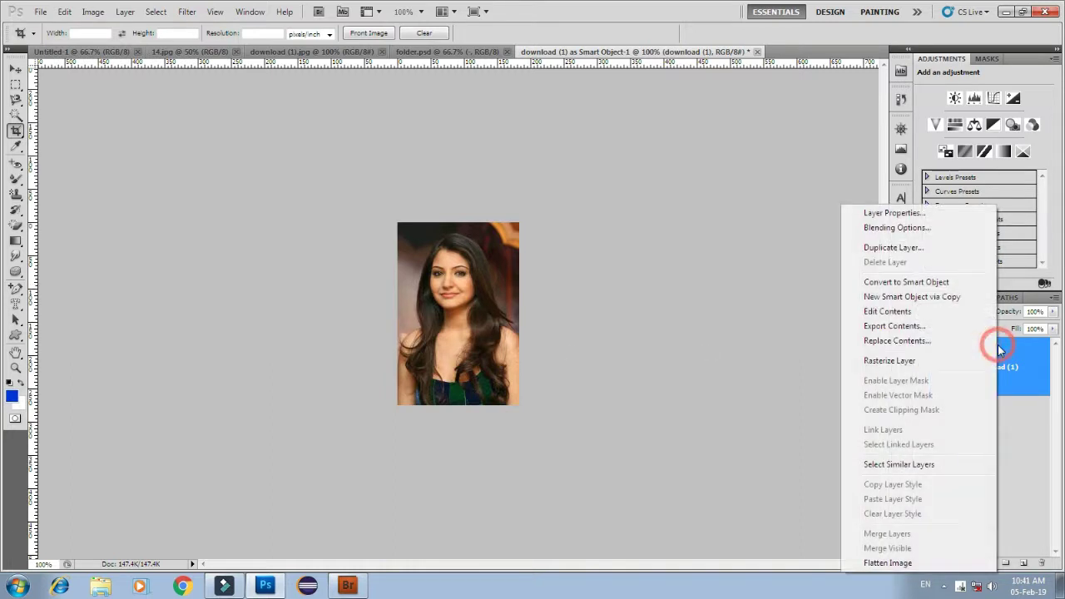
click(889, 361)
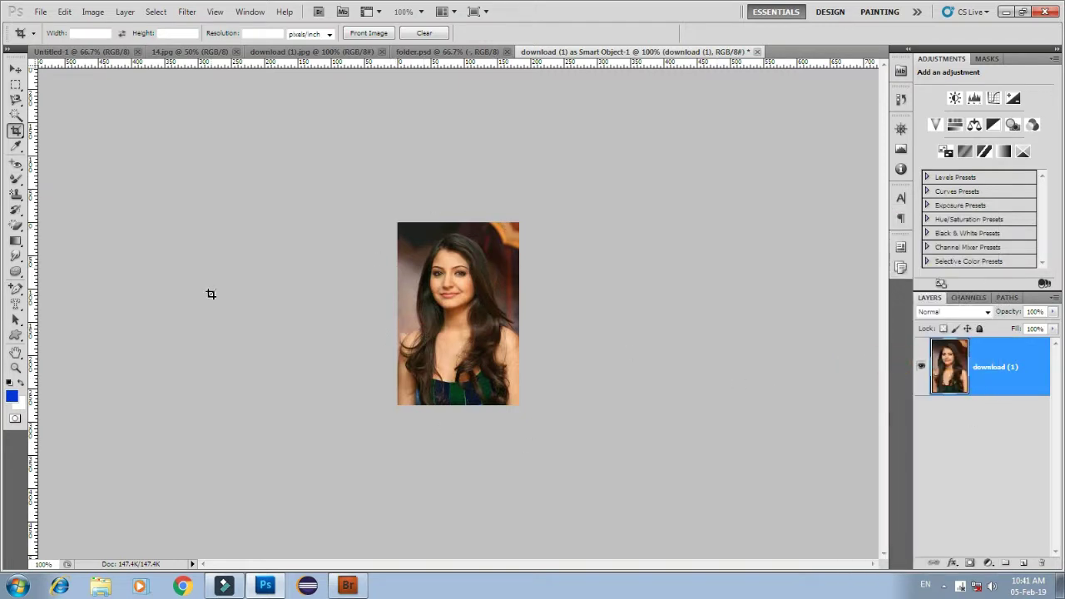
click(40, 11)
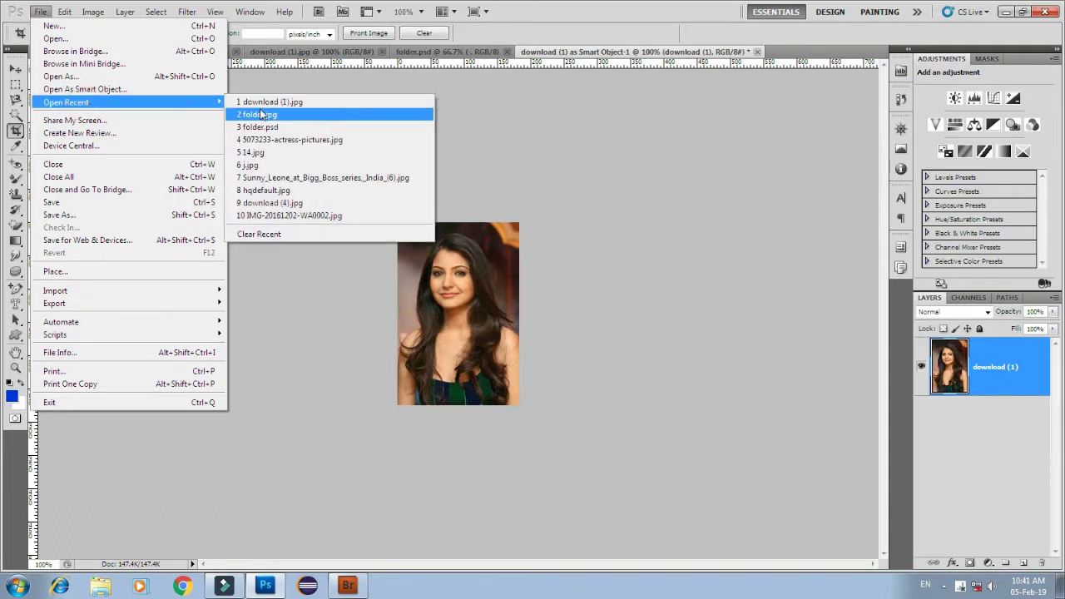
click(84, 105)
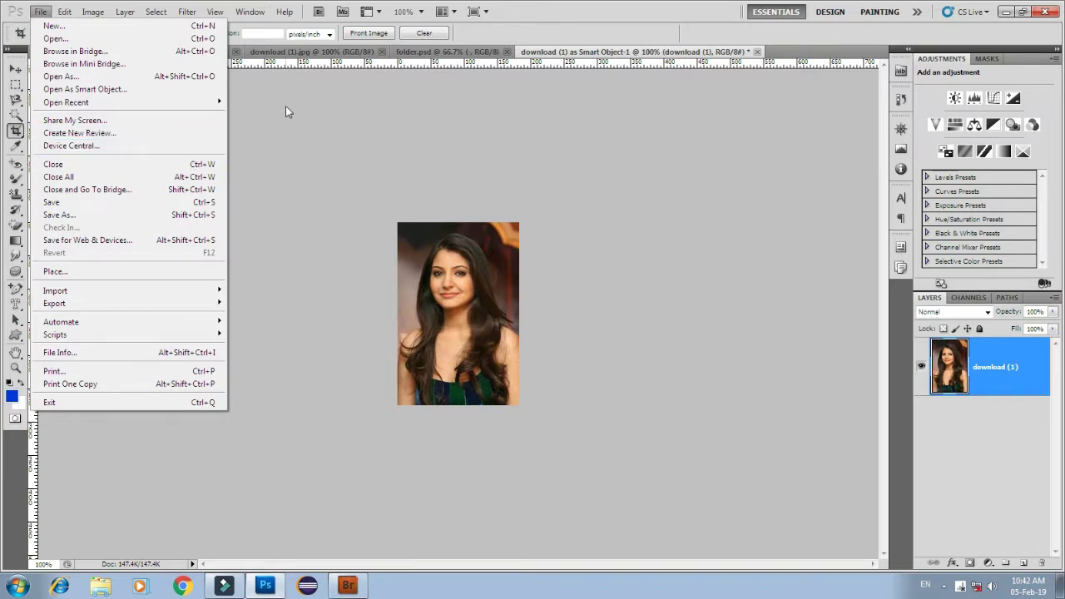
click(416, 118)
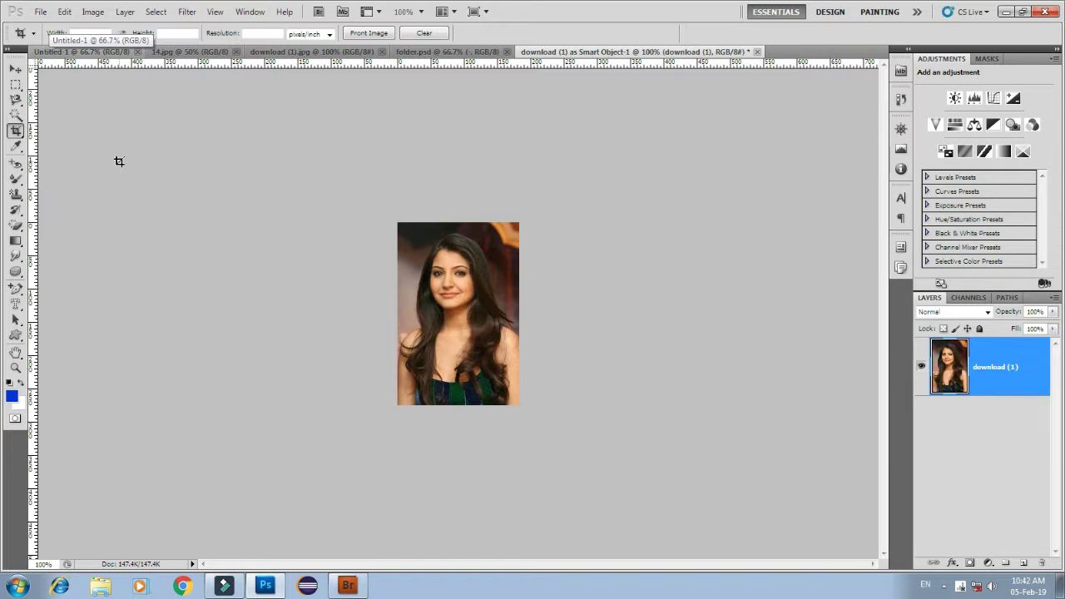
click(46, 14)
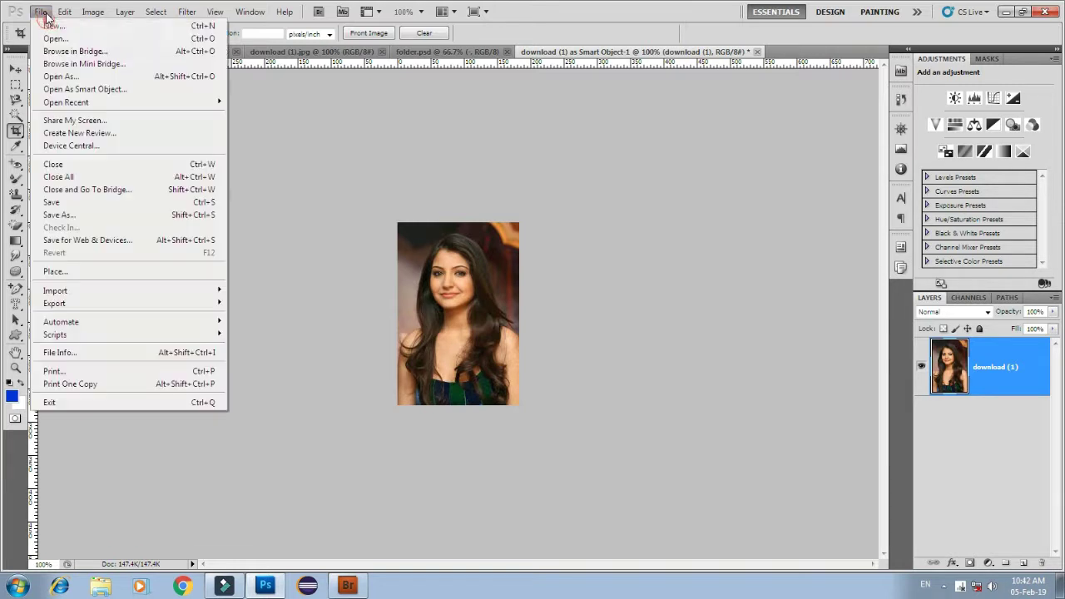
click(327, 214)
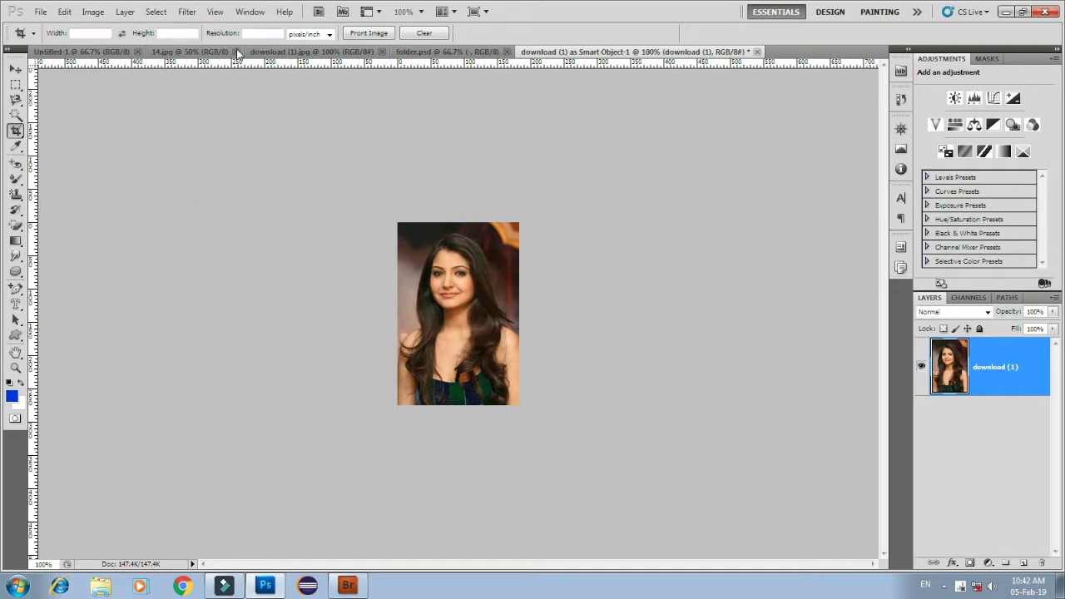
click(40, 12)
click(459, 169)
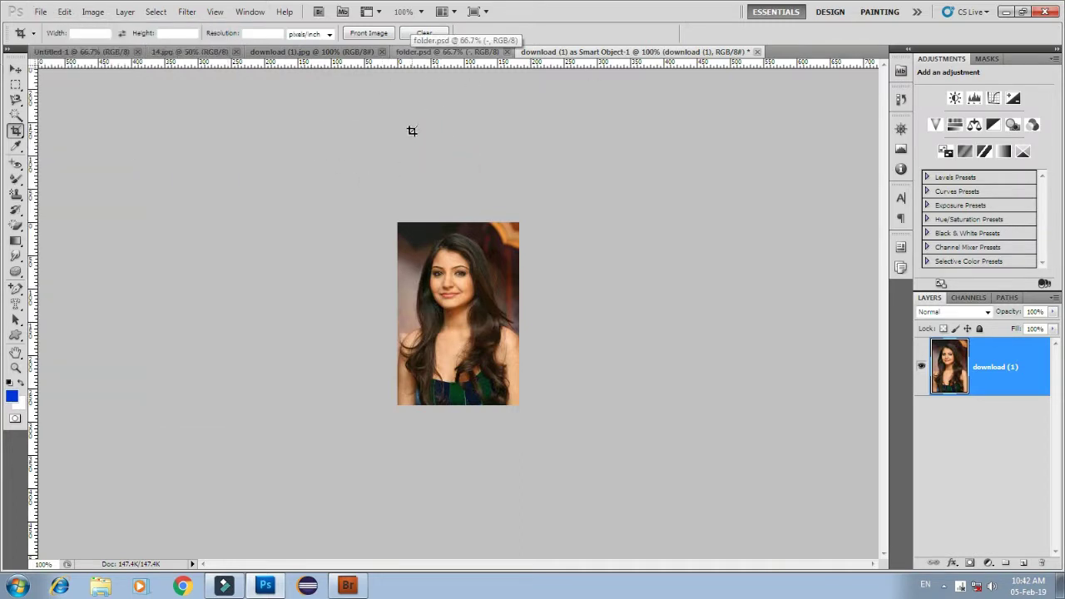
Step: Show the File menu with Close All highlighted over the portrait document
click(40, 12)
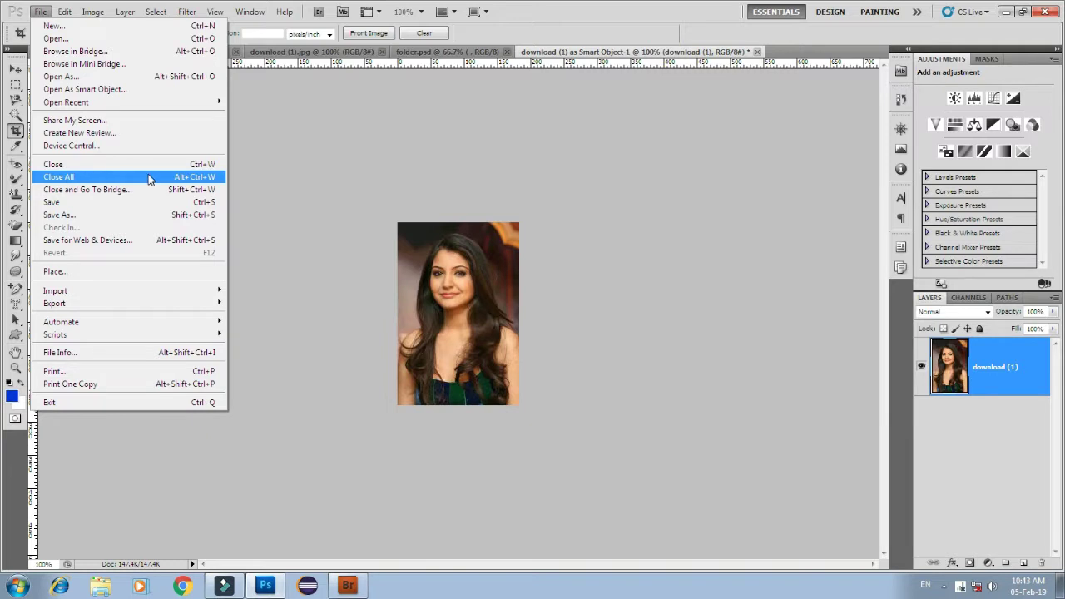
Step: Flip through the Untitled-1, 14.jpg, download (1).jpg, folder.psd and portrait document tabs
click(297, 174)
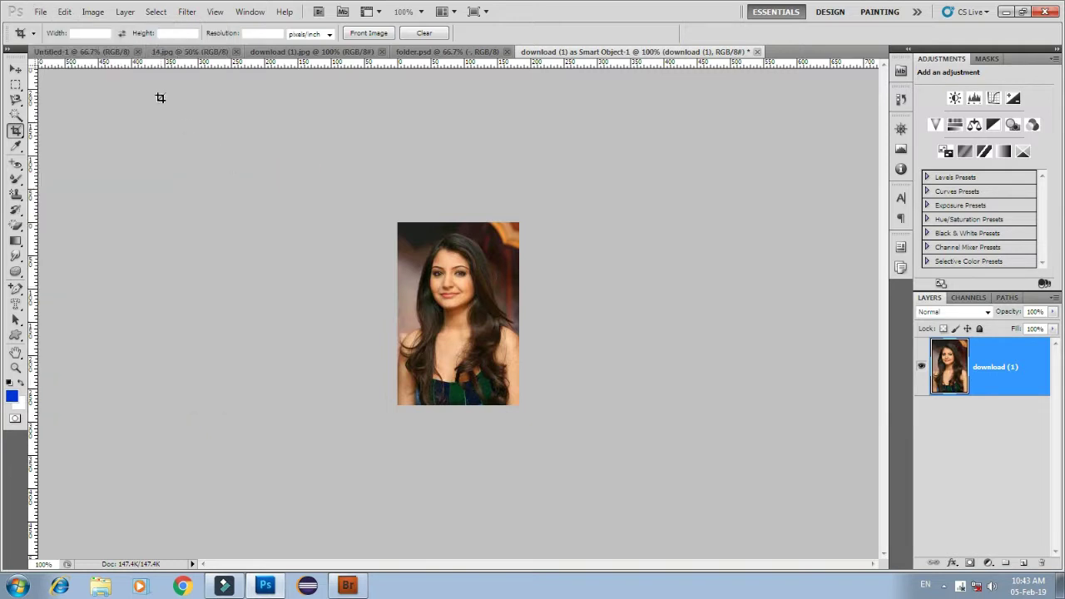
click(115, 52)
click(191, 52)
click(286, 51)
click(441, 52)
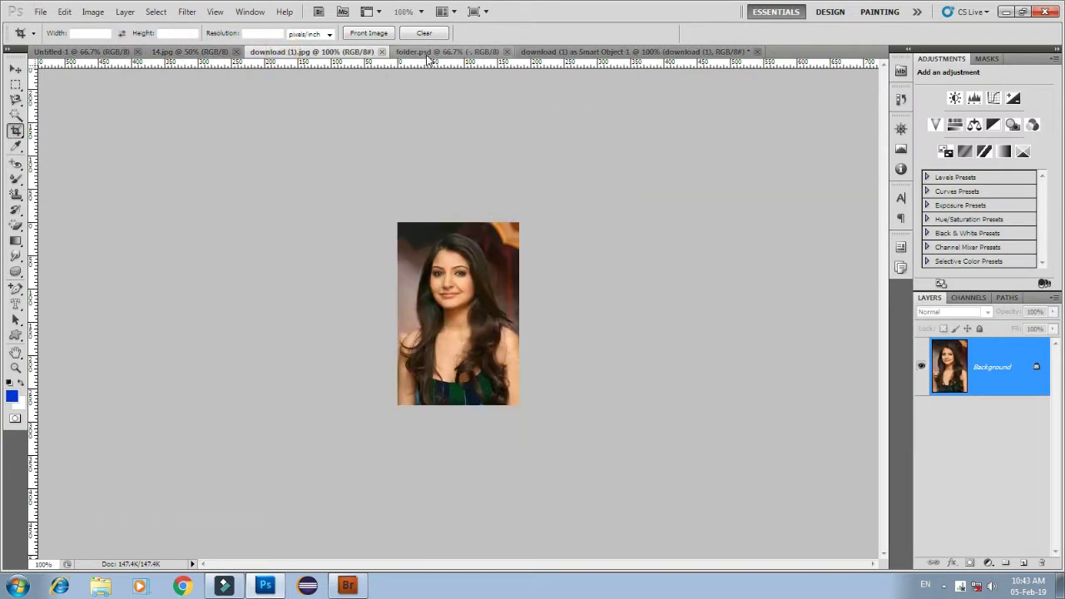
click(563, 52)
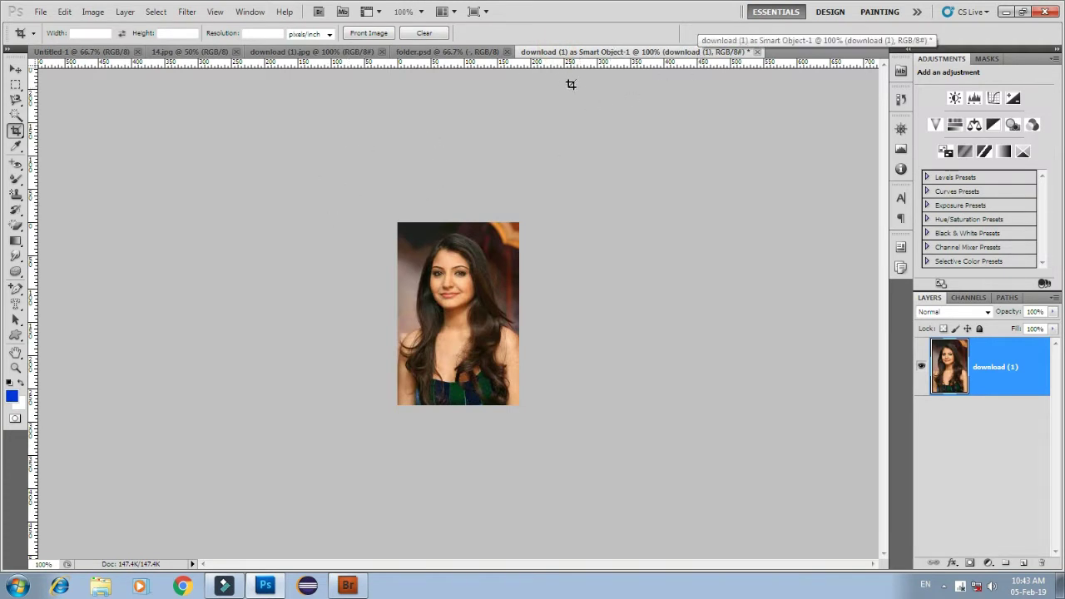
Step: Close the portrait smart-object document without saving, then Close All remaining documents
click(40, 12)
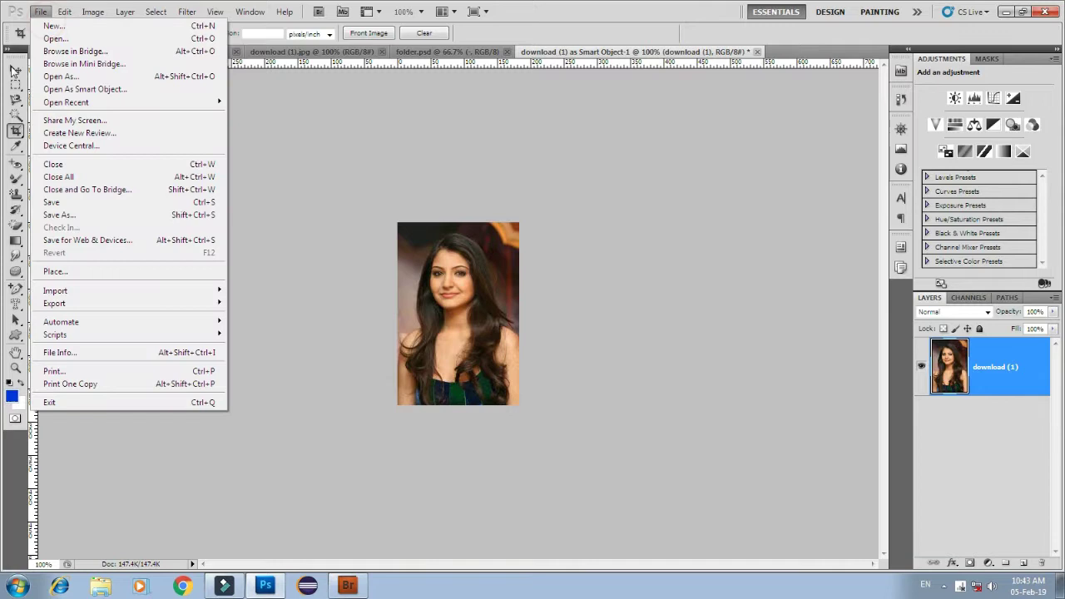
click(73, 167)
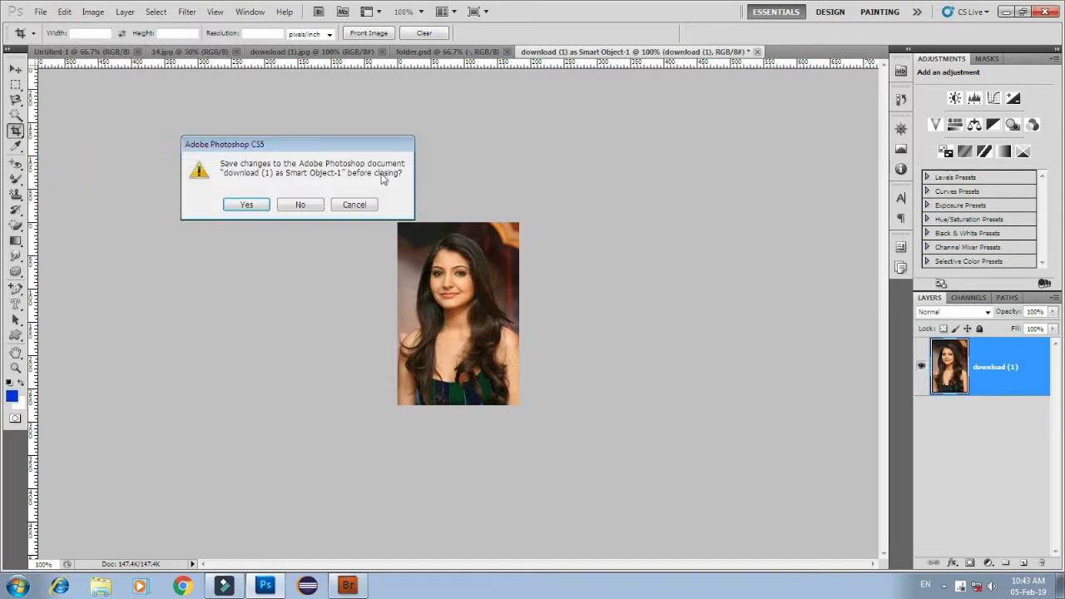
click(301, 205)
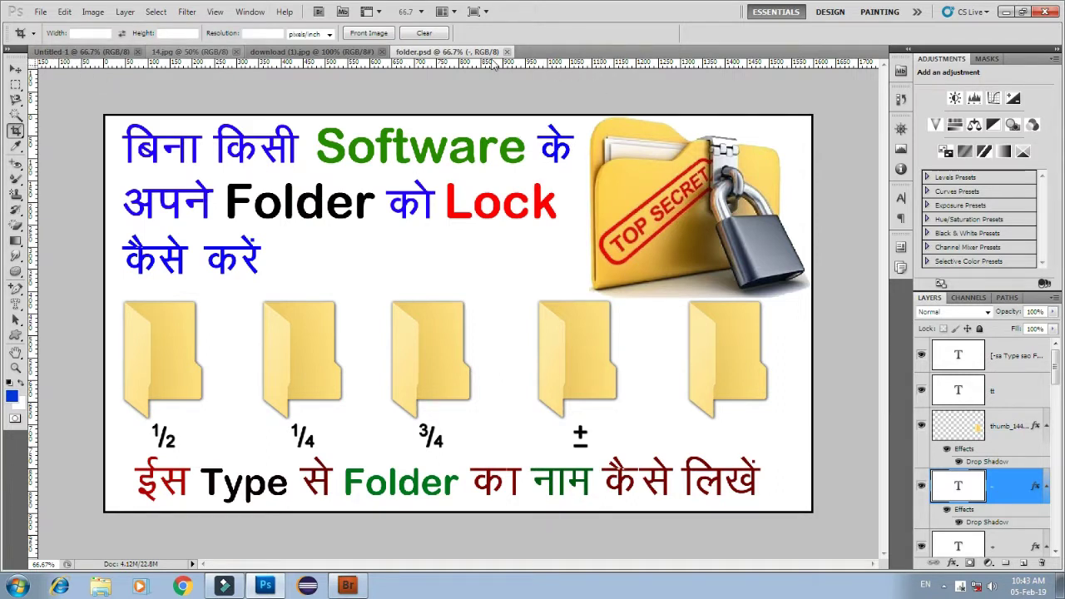
click(39, 12)
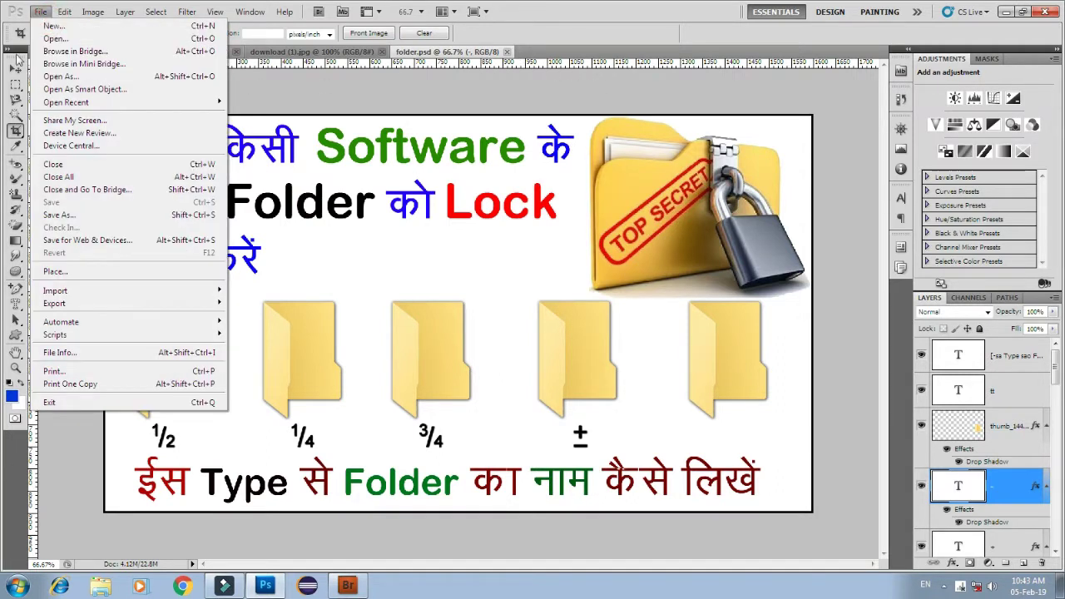
click(59, 176)
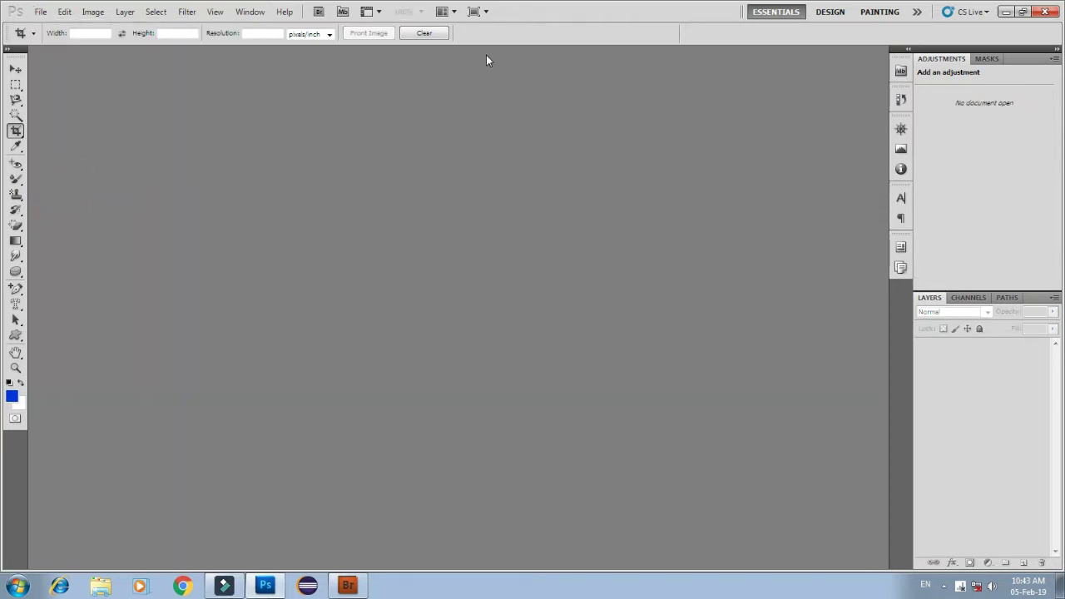
Step: Open 5757784-actress-pics.jpg from disk as a new document
click(40, 12)
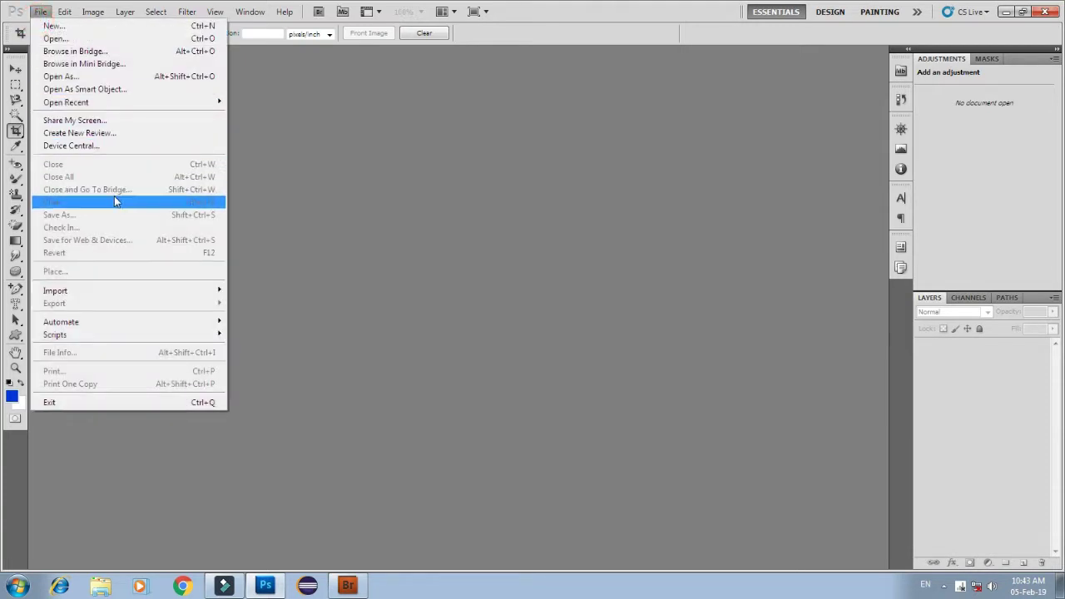
click(280, 200)
click(40, 12)
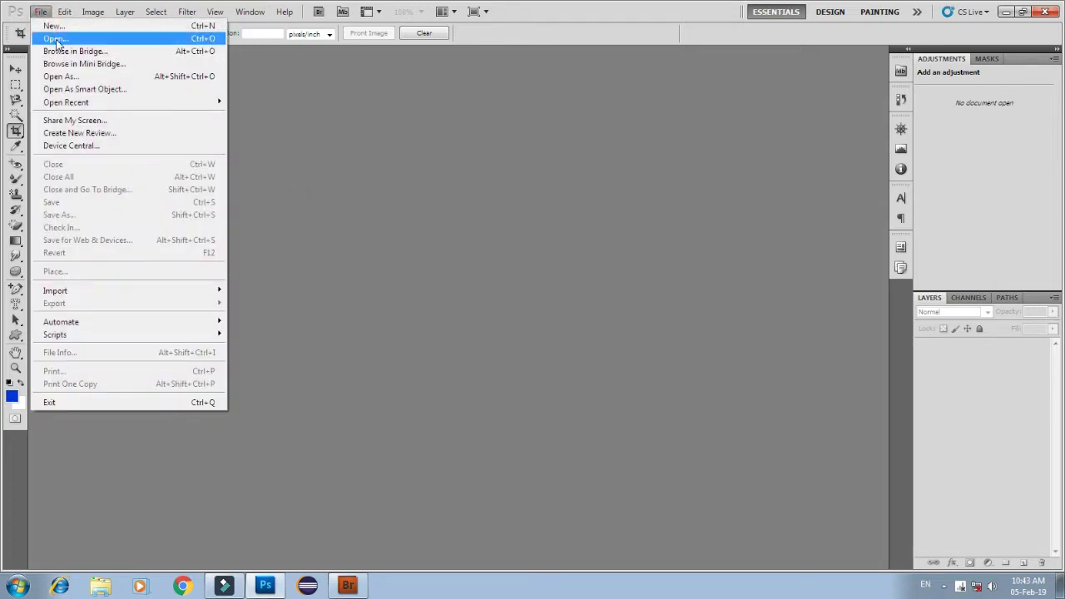
click(55, 38)
double_click(391, 87)
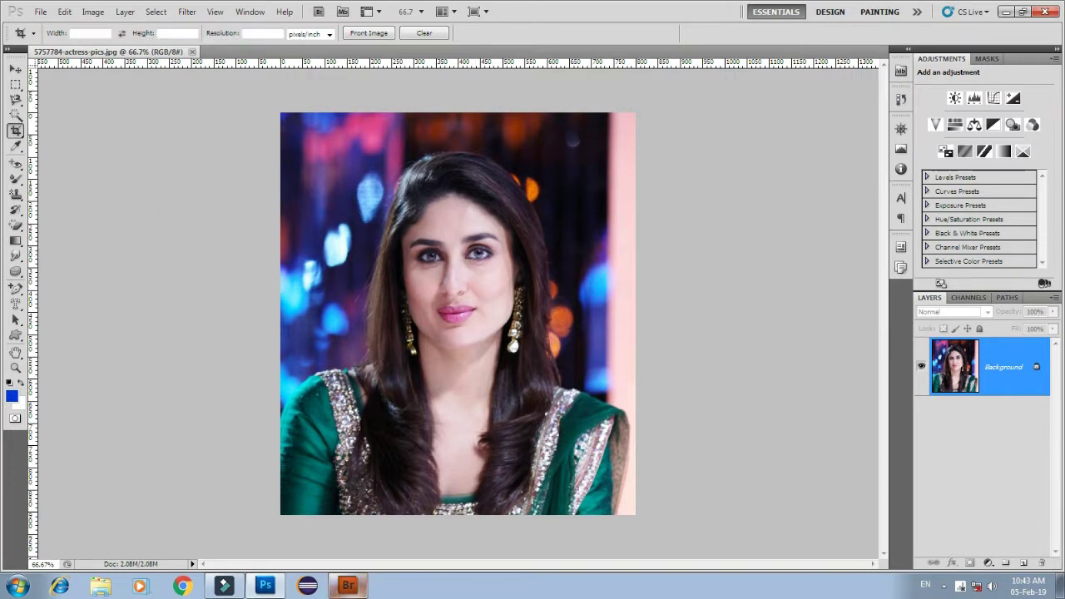
click(348, 585)
click(343, 586)
click(42, 13)
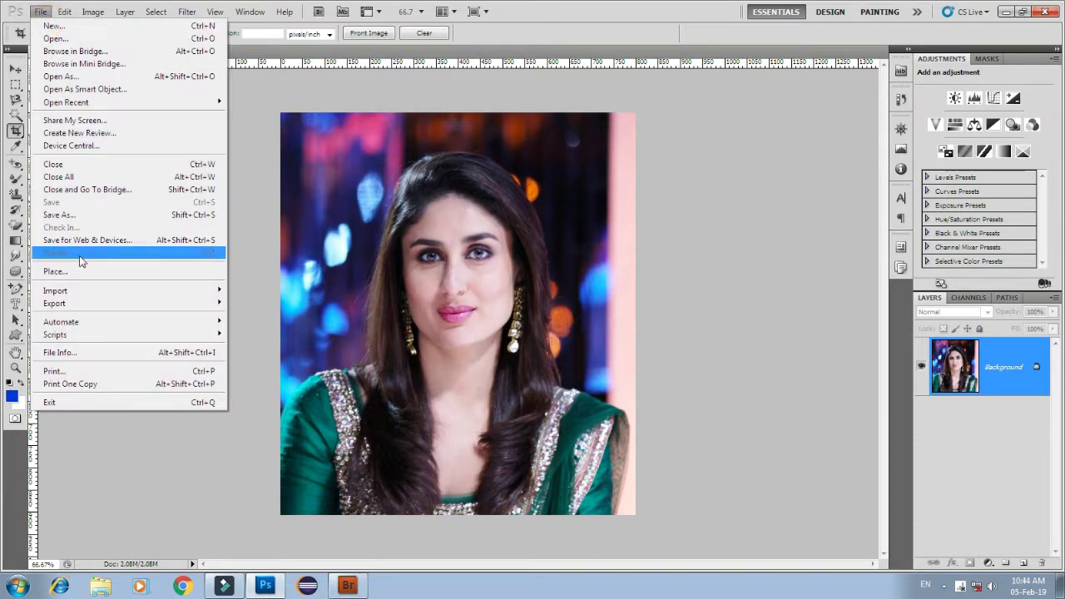
Step: Close the current photo, go to Bridge, and open 223833988-actress-images.jpg from Images
click(123, 191)
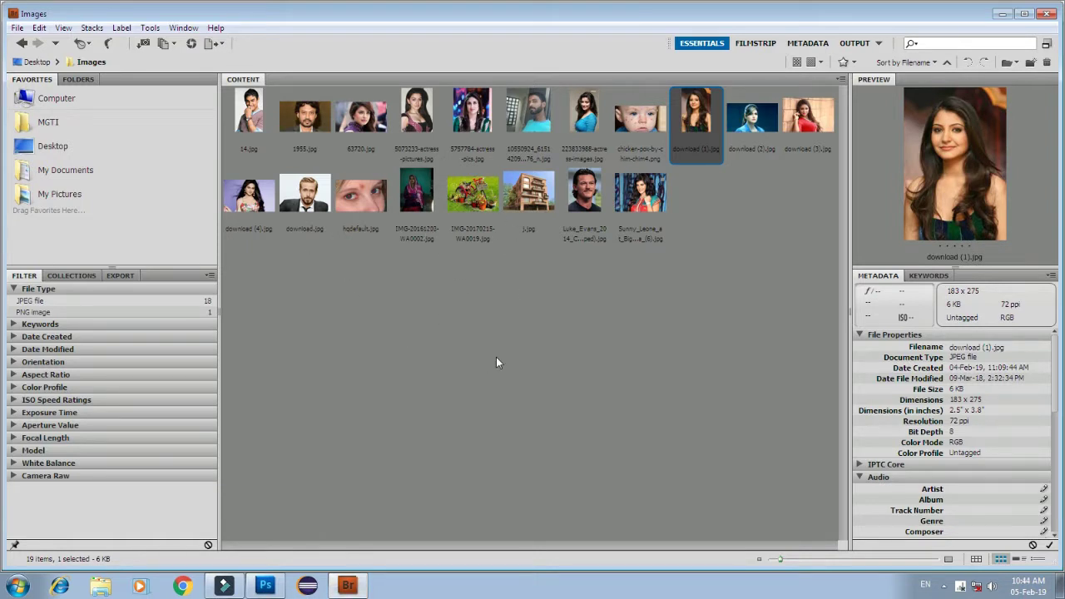
double_click(593, 121)
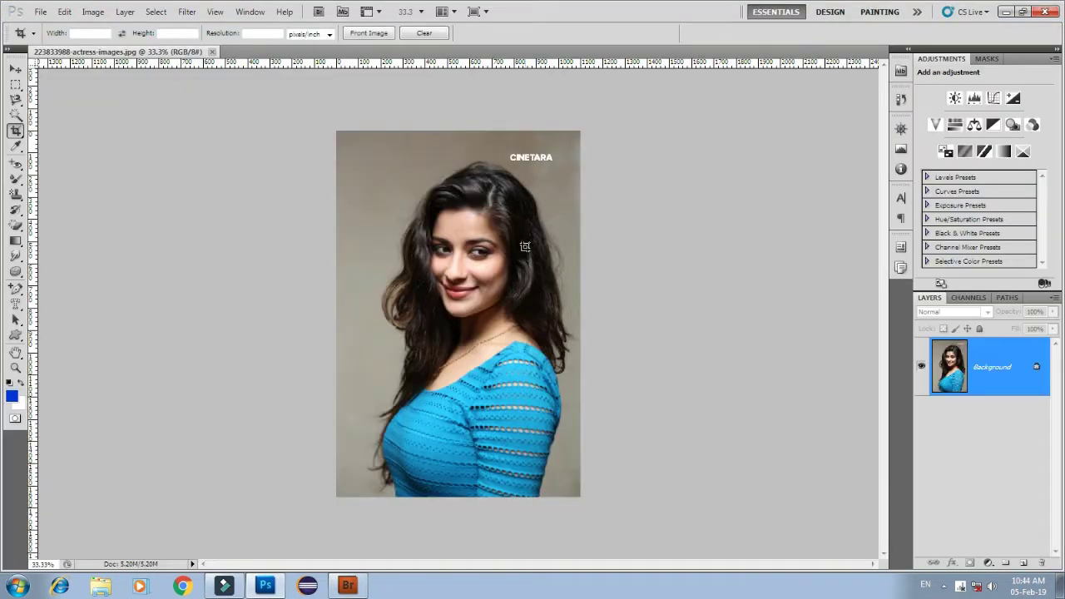
Step: Browse the File menu, then start a new Untitled-1 document at 300 pixels/inch
click(40, 12)
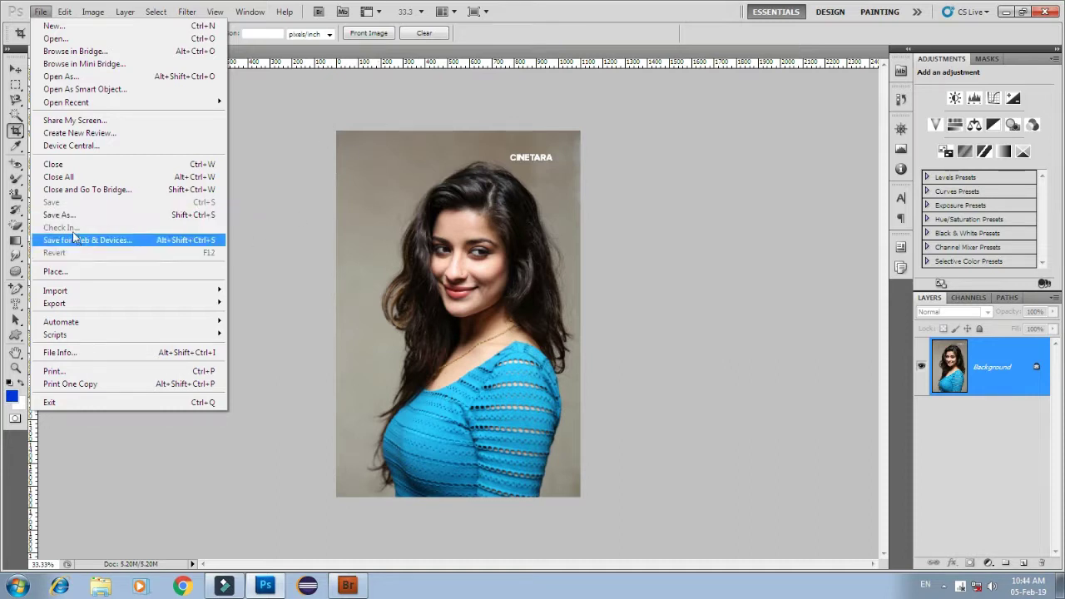
key(Escape)
click(40, 12)
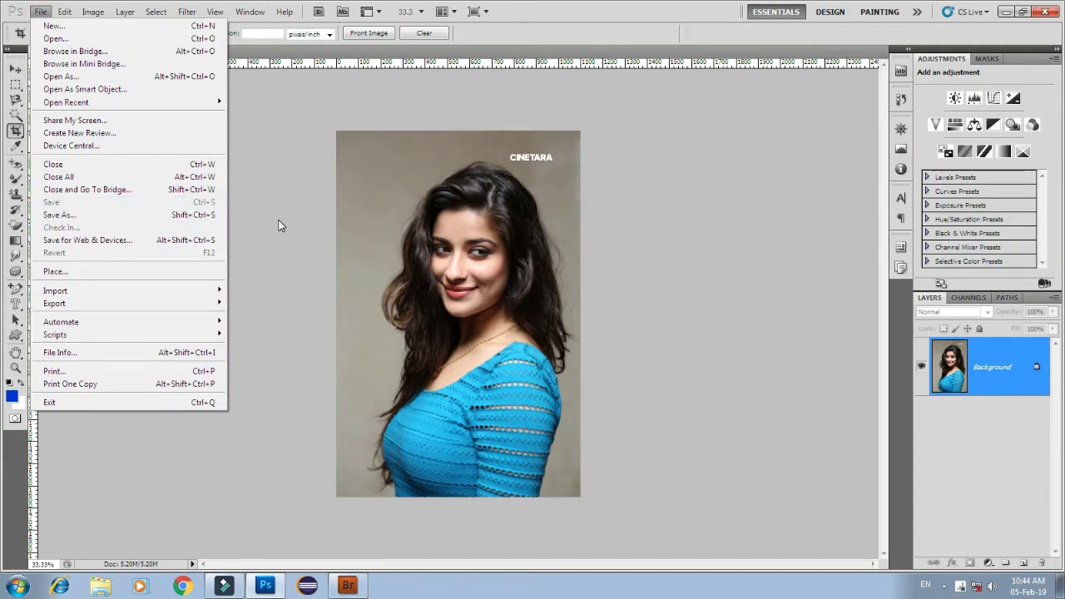
click(278, 222)
click(40, 11)
click(65, 31)
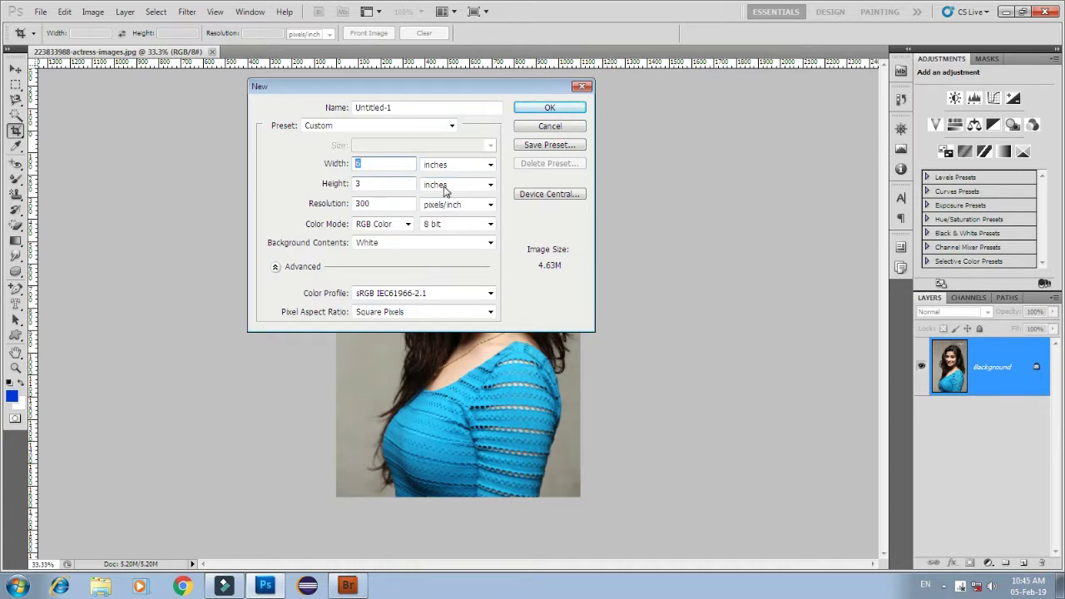
Step: Create the white document and fill it with a radial Violet, Green, Orange gradient
click(549, 107)
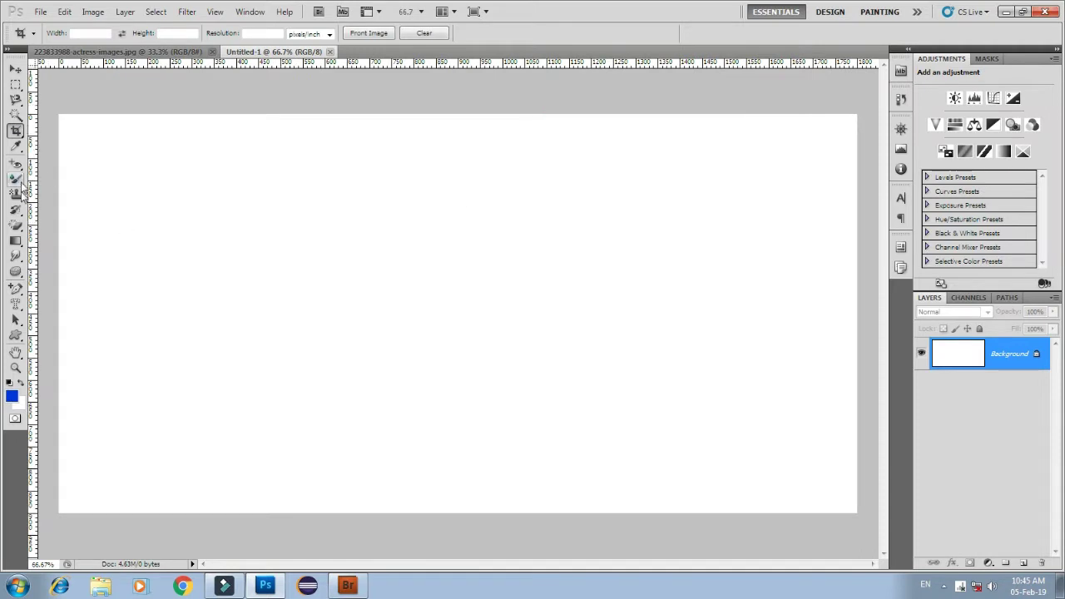
click(16, 240)
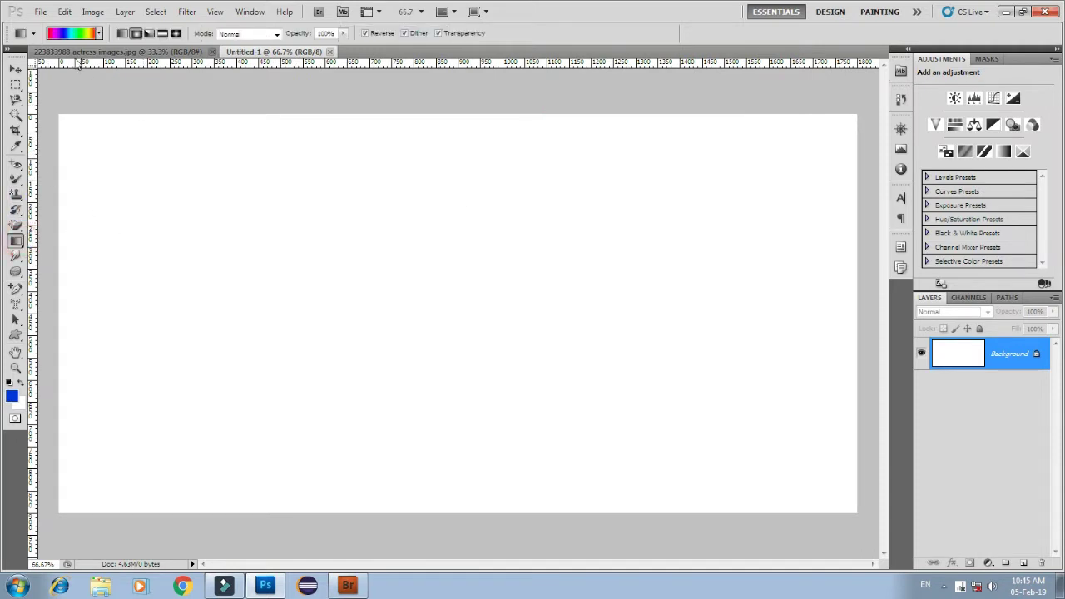
click(73, 33)
click(560, 155)
click(786, 118)
drag(430, 135, 446, 512)
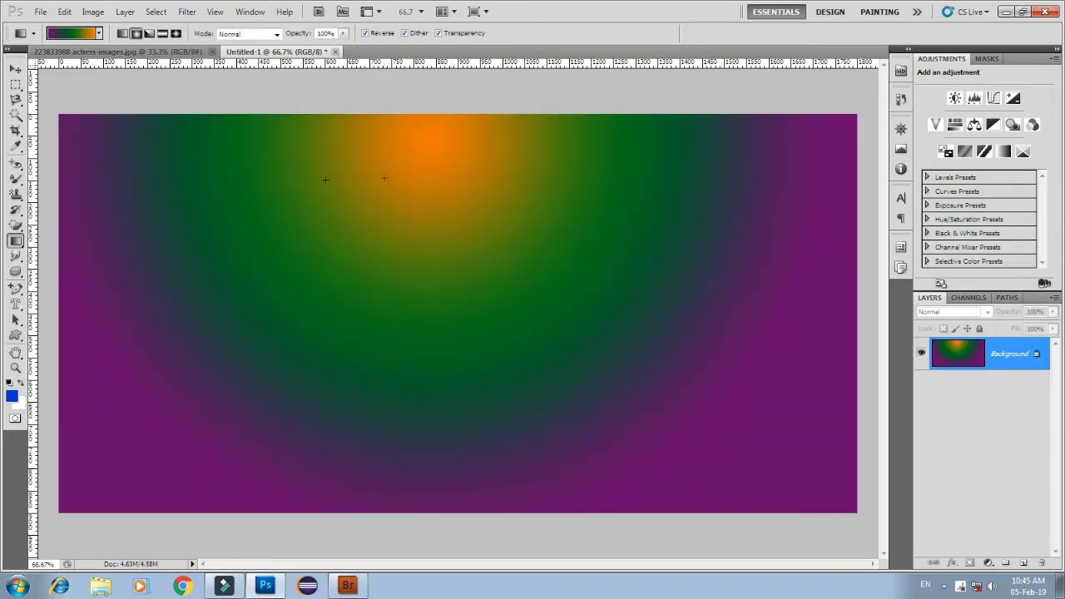
Step: Save the gradient image to the Desktop as the JPEG 'my first design'
click(40, 12)
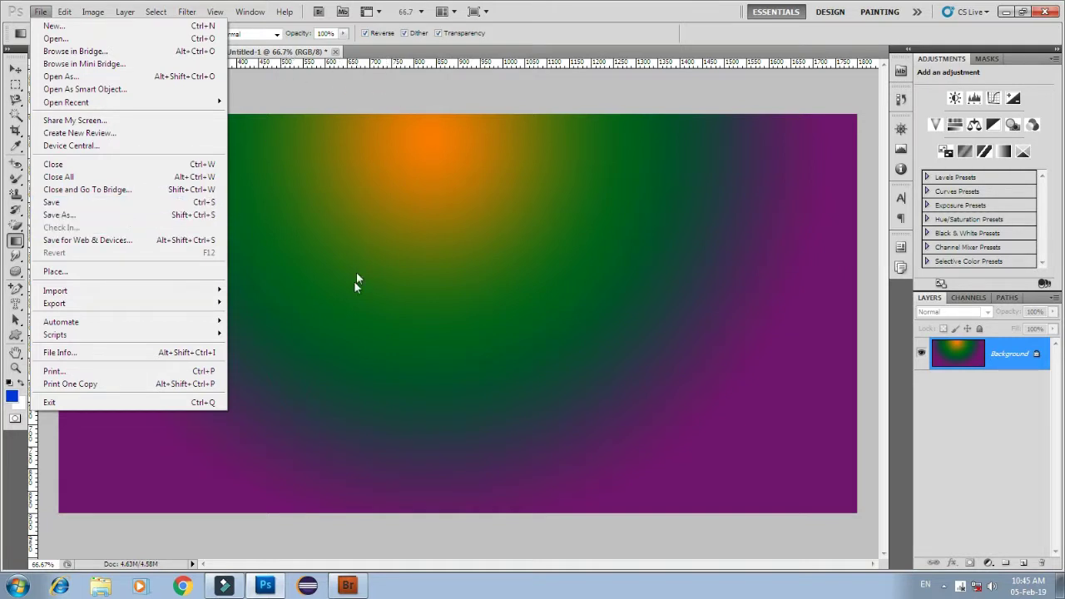
click(64, 209)
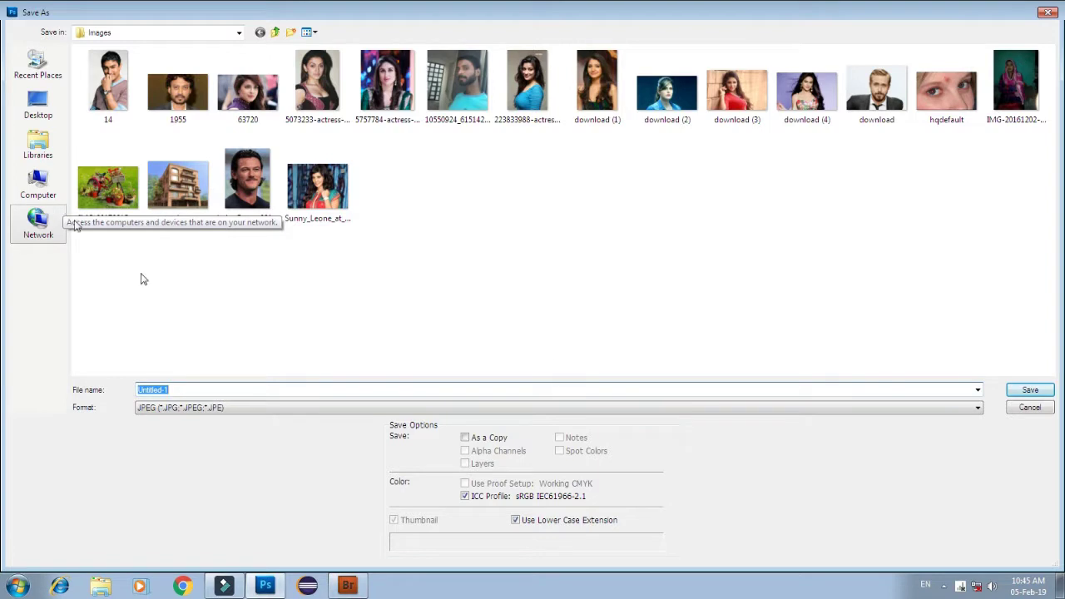
click(38, 104)
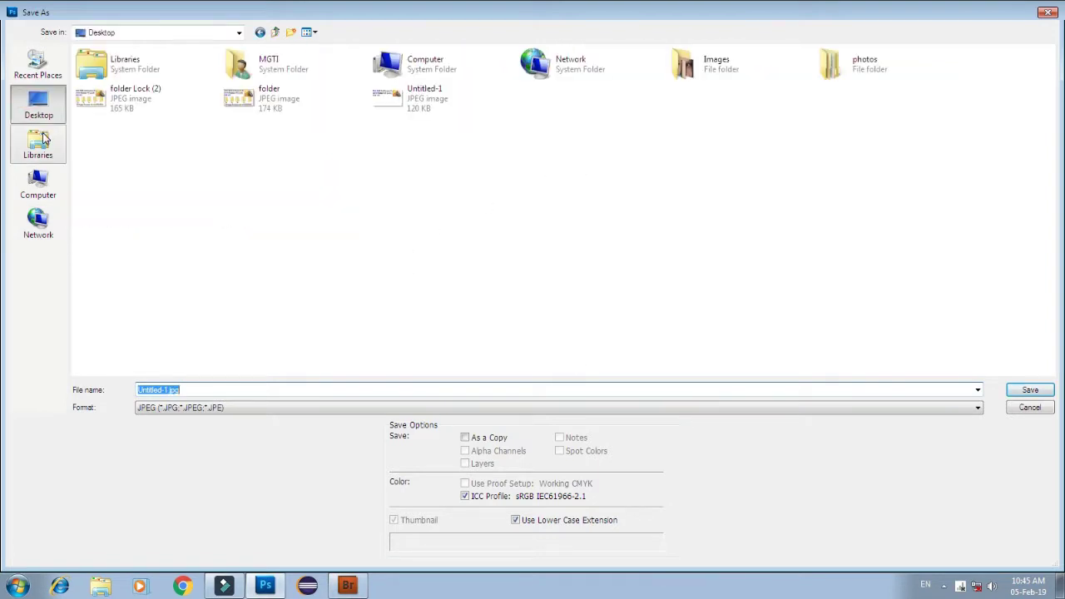
drag(191, 389, 89, 394)
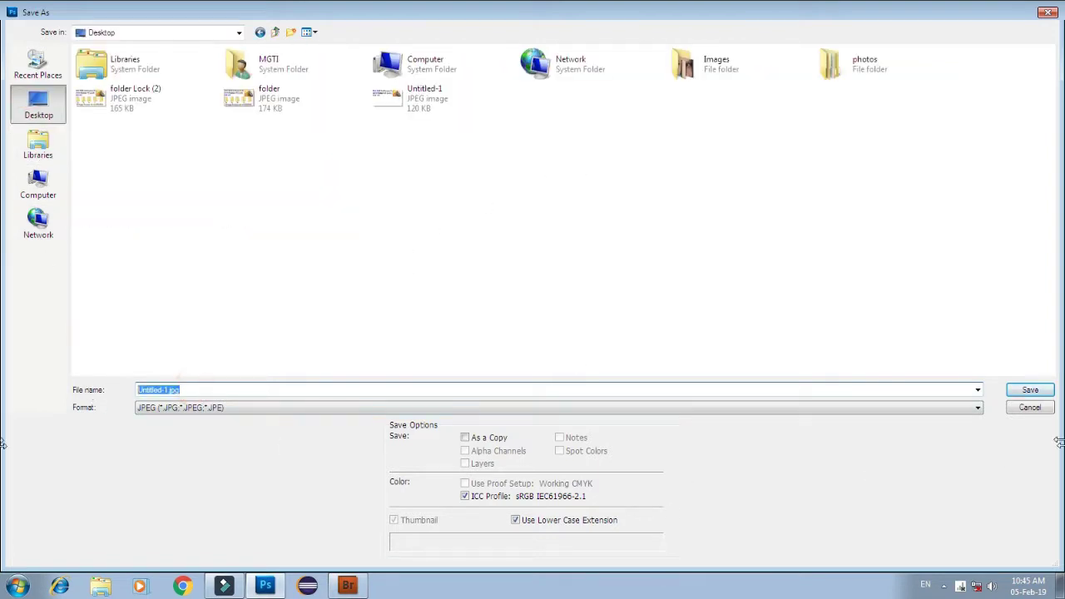
text(my first design)
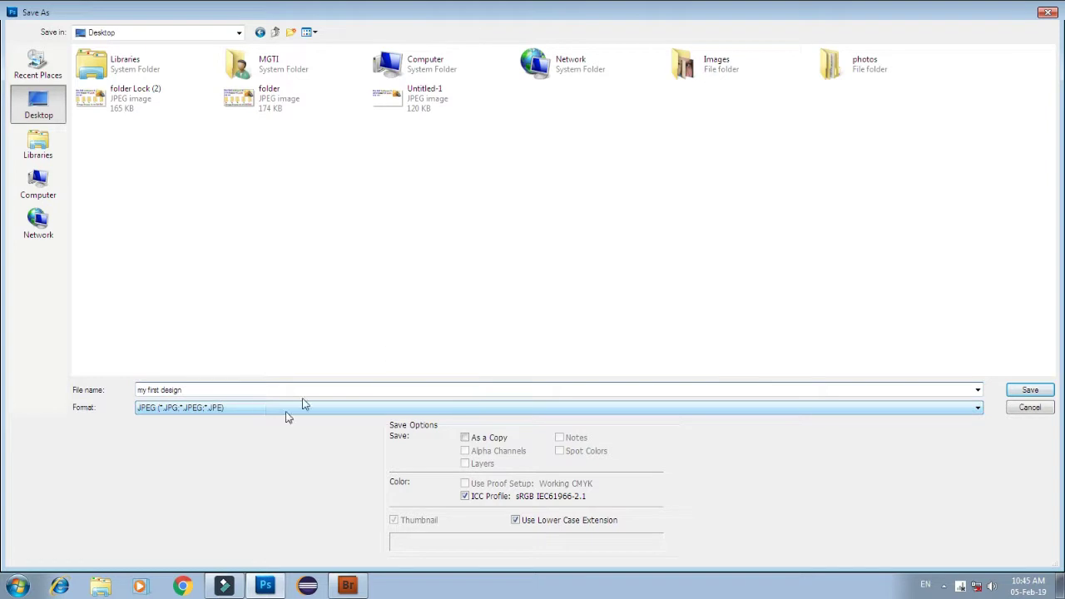
click(1023, 389)
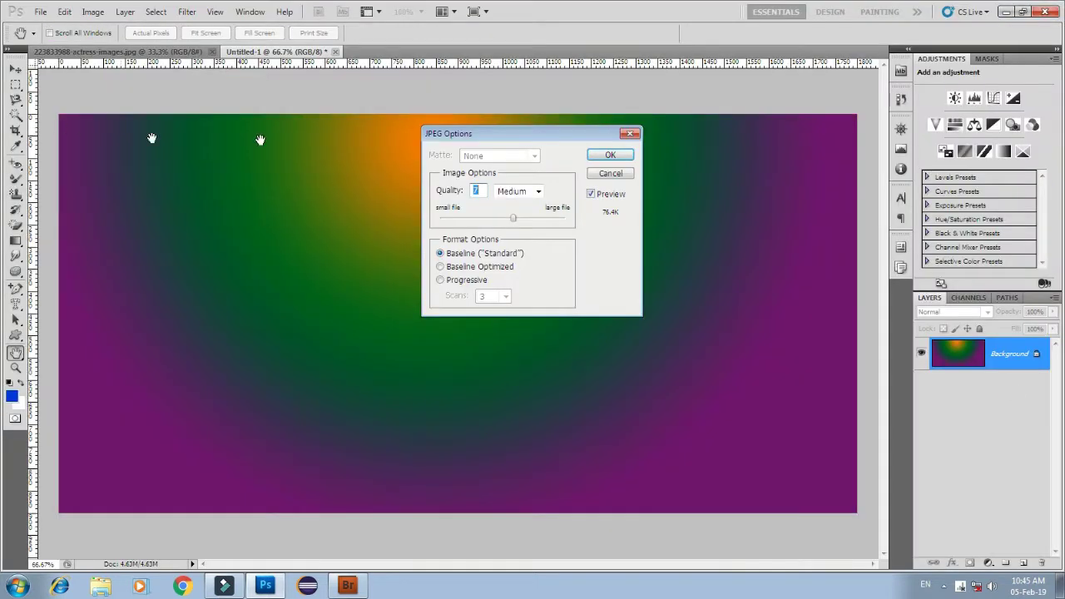
click(610, 155)
Step: Create a new 6 × 3 inch document at 300 ppi
click(38, 12)
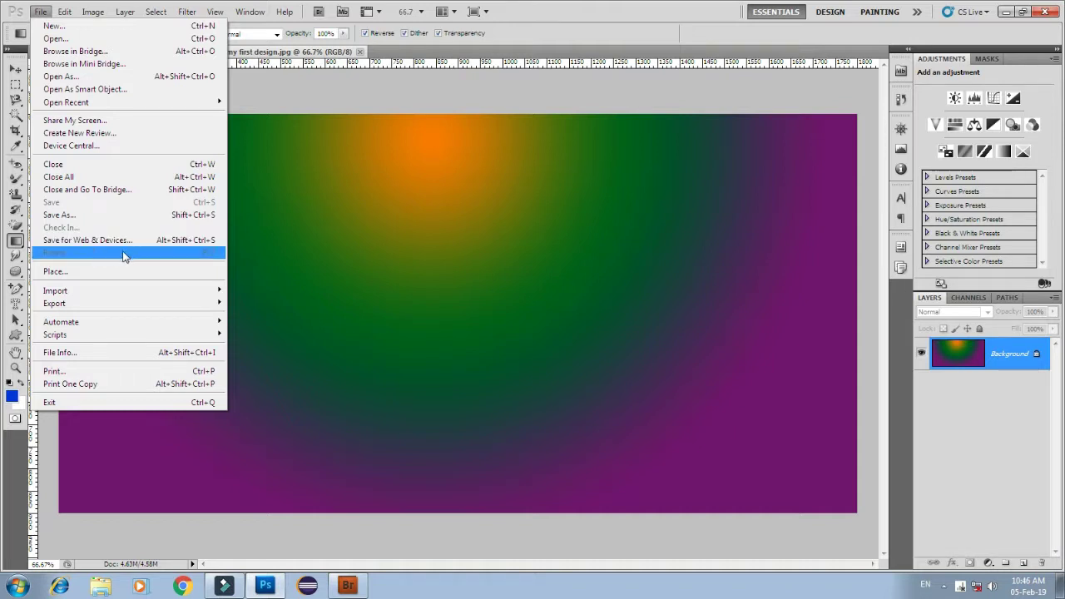
click(339, 198)
click(40, 11)
click(71, 25)
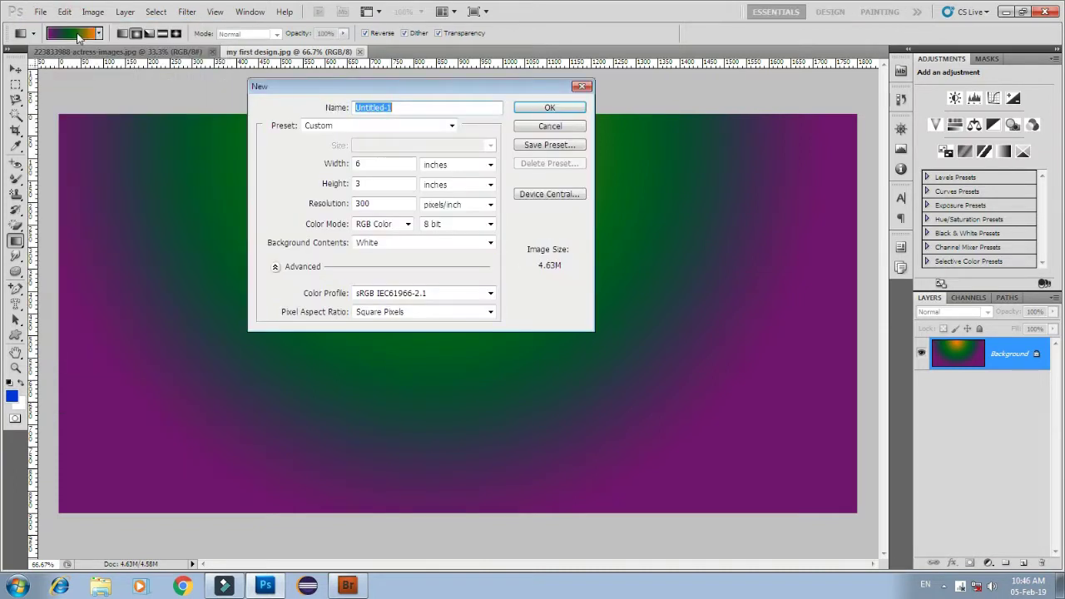
click(374, 166)
double_click(374, 182)
click(543, 107)
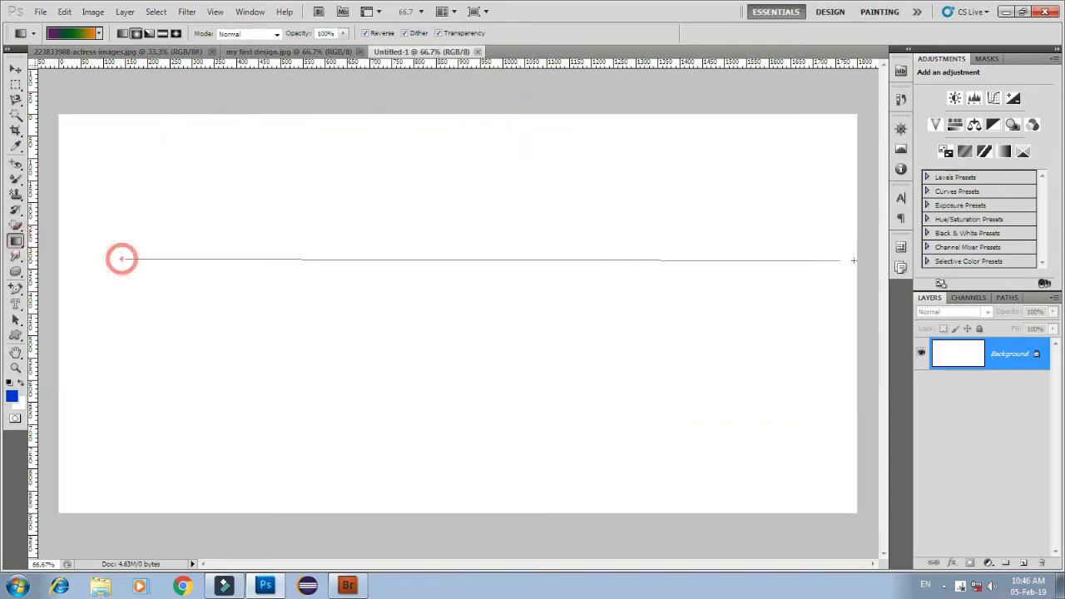
Step: Fill the canvas with an orange-green-purple radial gradient, redrawn to centre on the left
drag(119, 257, 851, 259)
drag(436, 153, 444, 497)
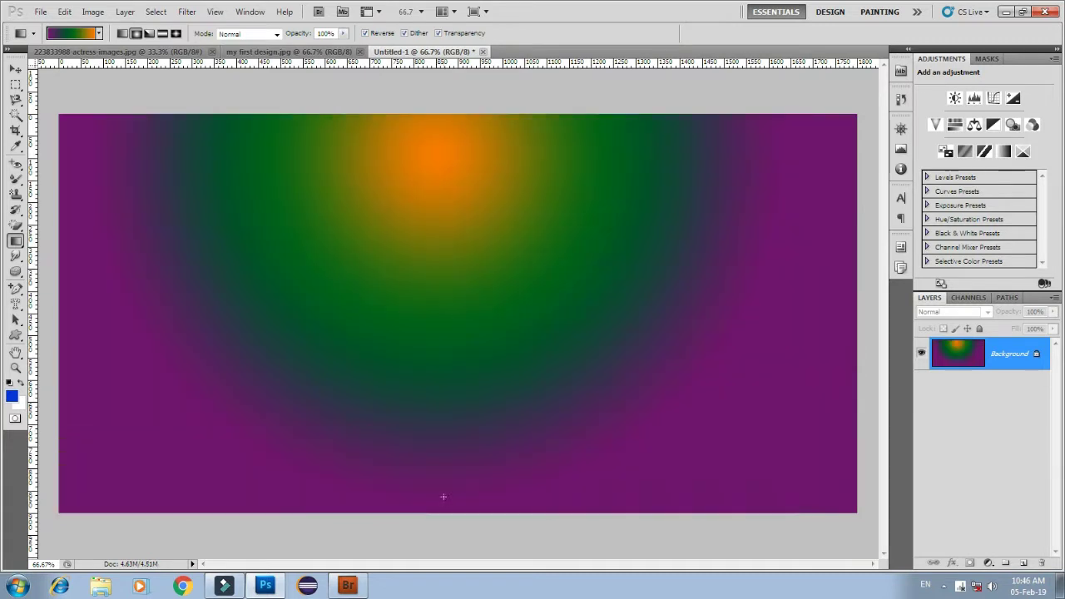
drag(70, 323, 708, 322)
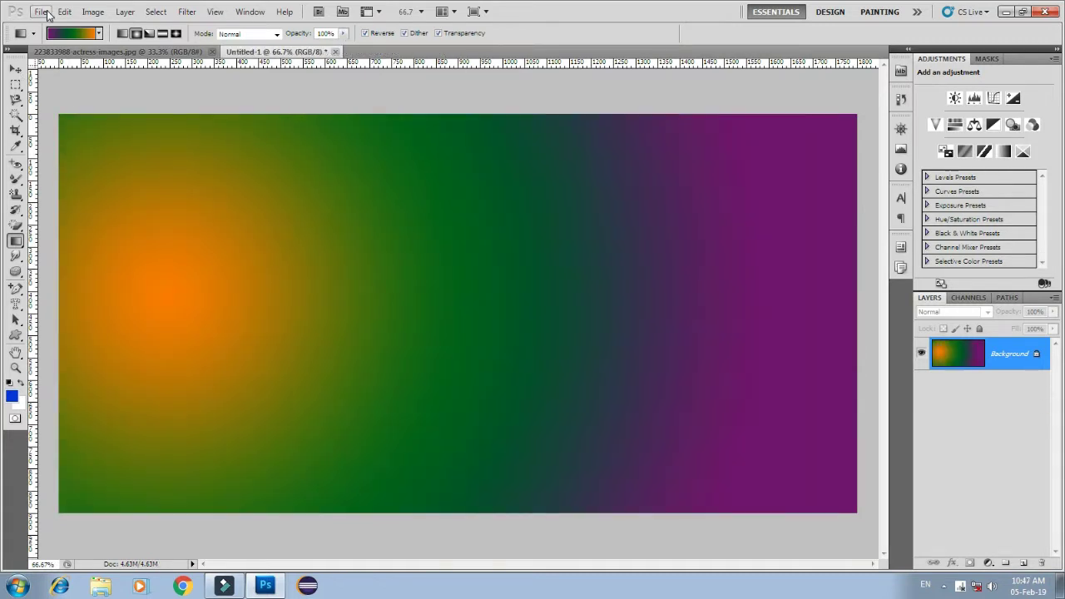
Step: Save the gradient as Multicolor.psd on the Desktop, then minimise Photoshop
click(41, 11)
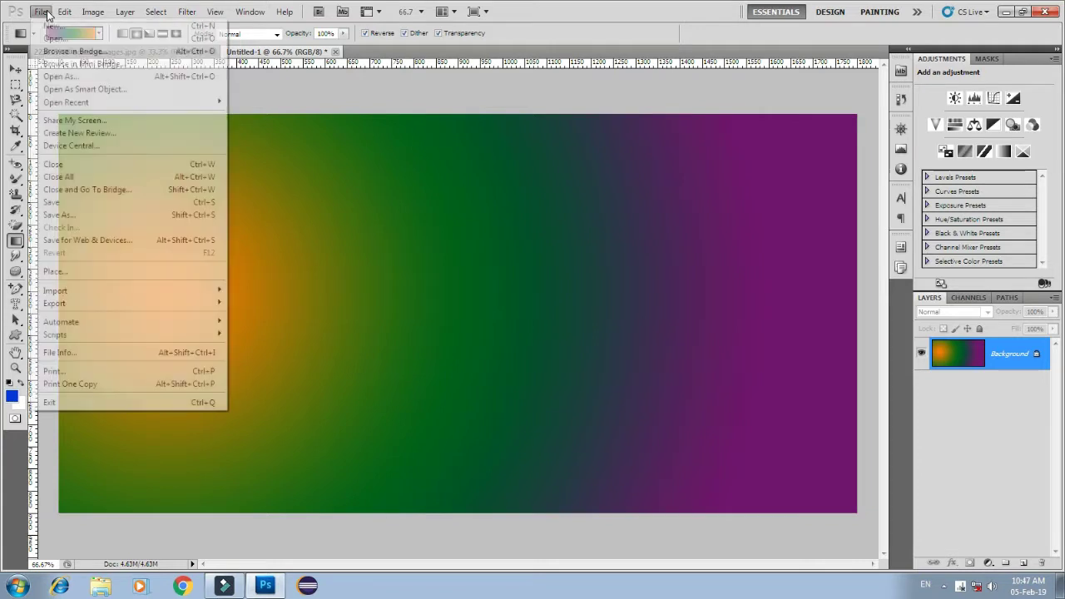
click(55, 202)
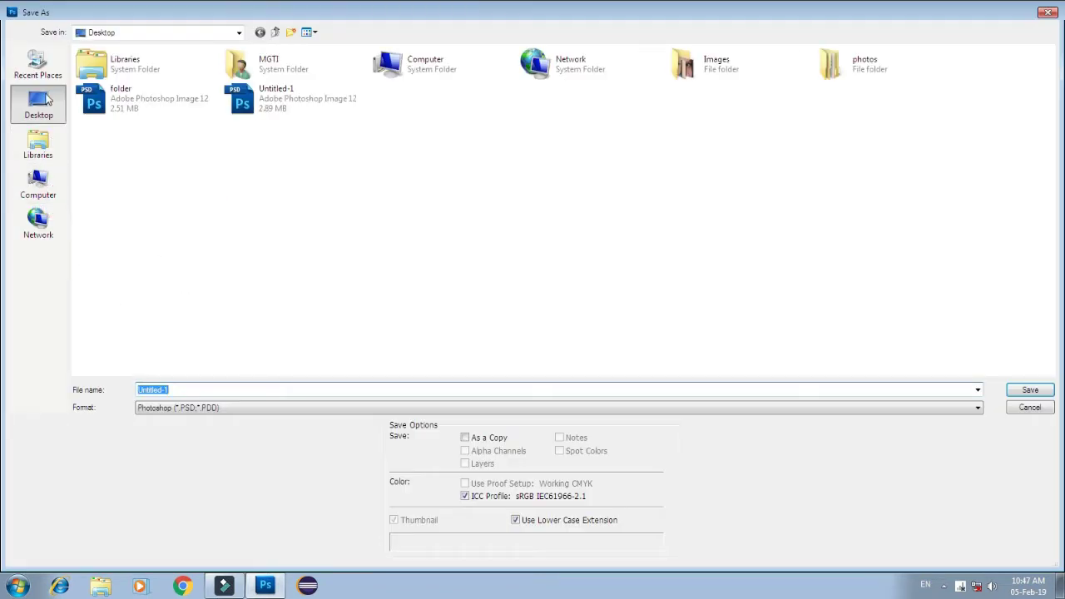
click(200, 390)
text(Multicolor)
click(1029, 390)
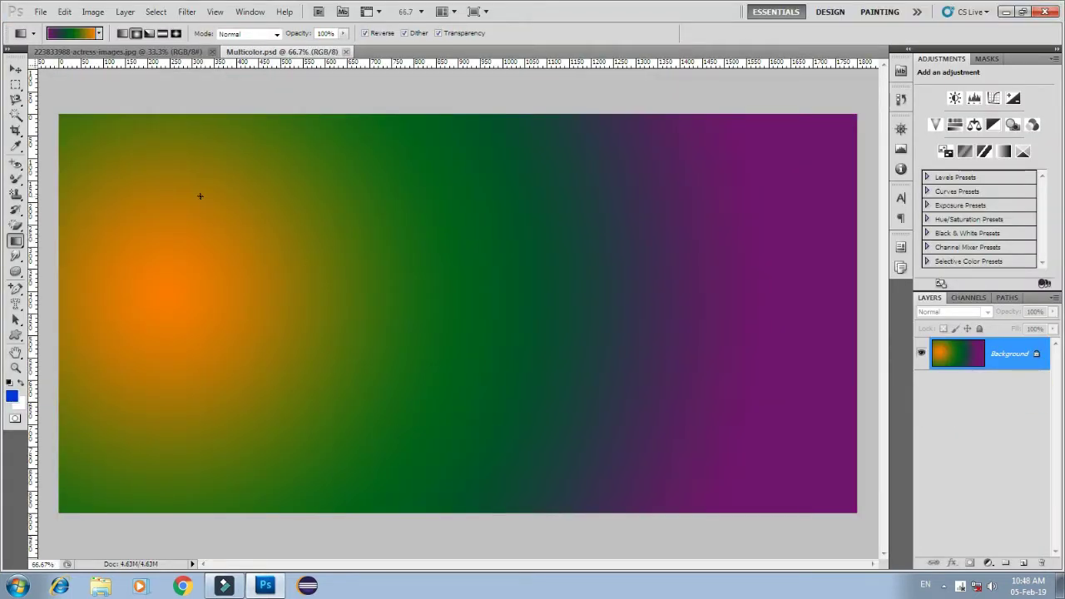
click(1006, 12)
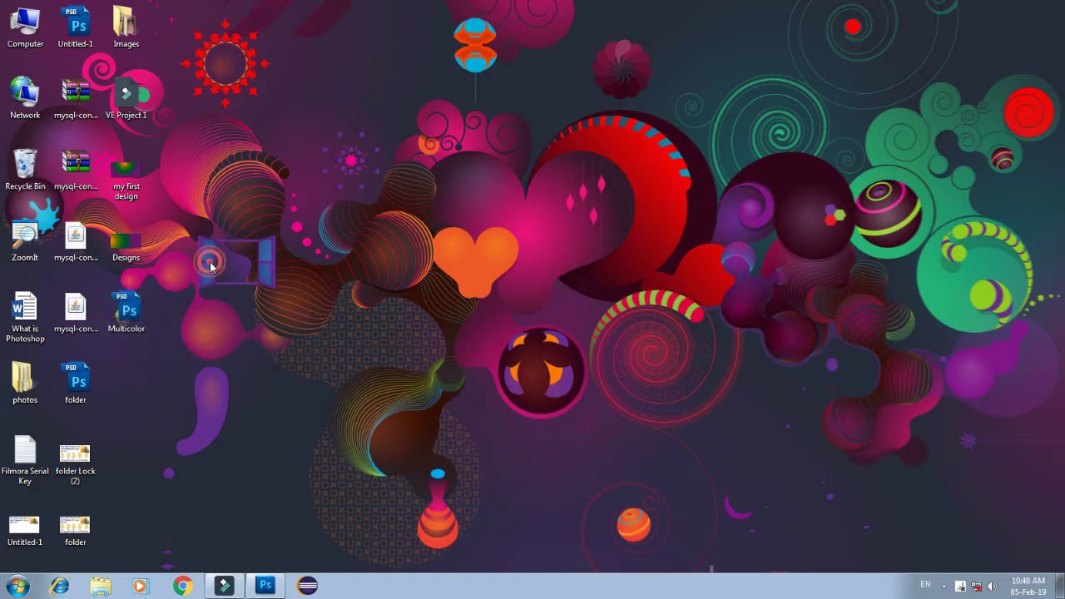
Step: Double-click Multicolor.psd on the desktop to reopen it in Photoshop
click(137, 333)
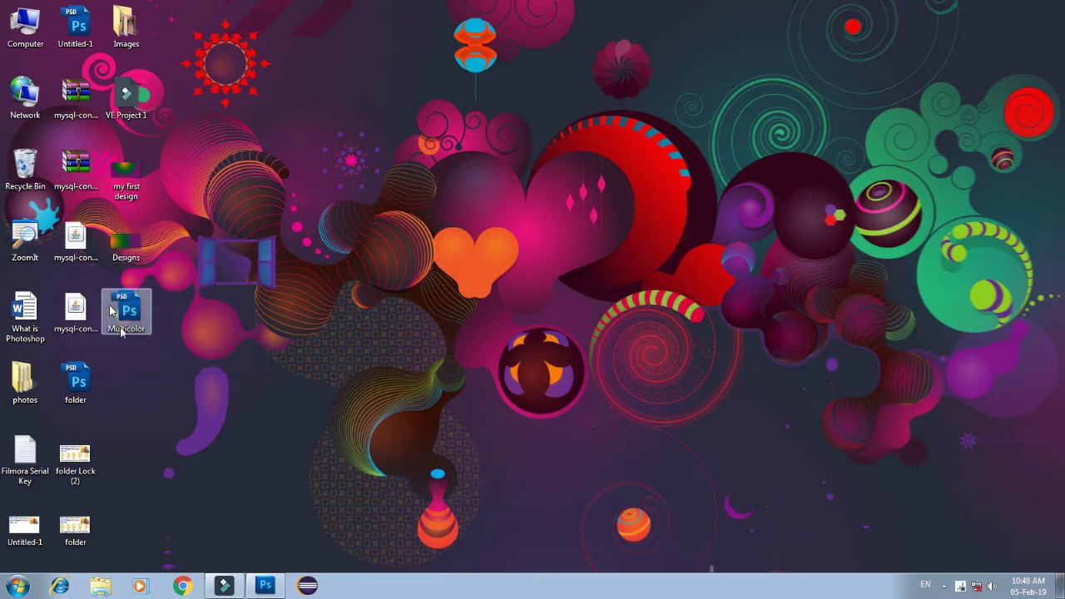
double_click(132, 319)
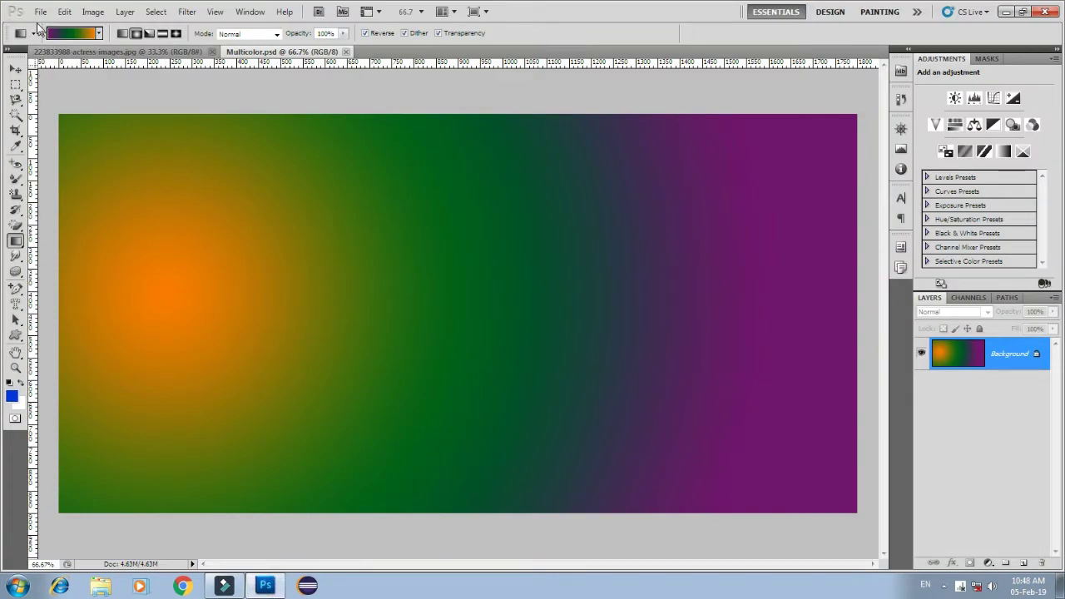
Step: Export Multicolor as a JPEG High web copy to the Desktop, then minimise Photoshop
click(39, 11)
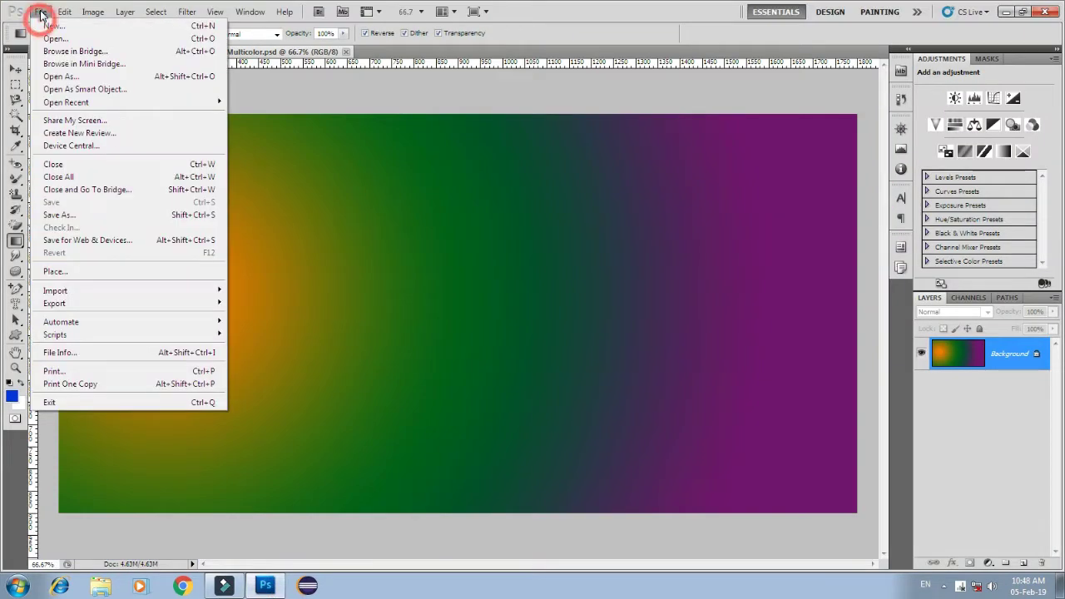
click(104, 240)
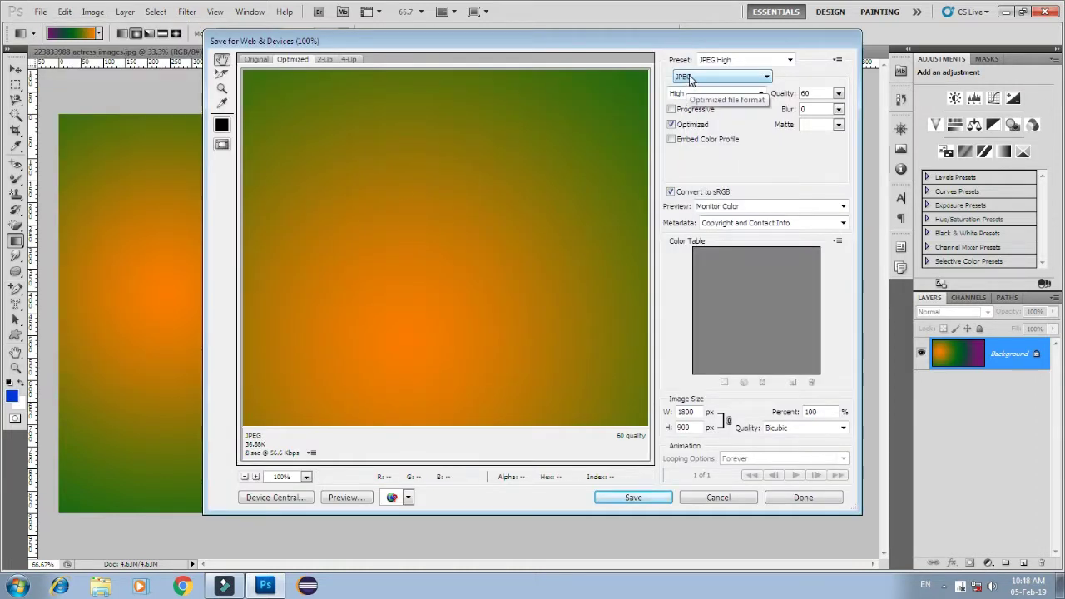
click(687, 77)
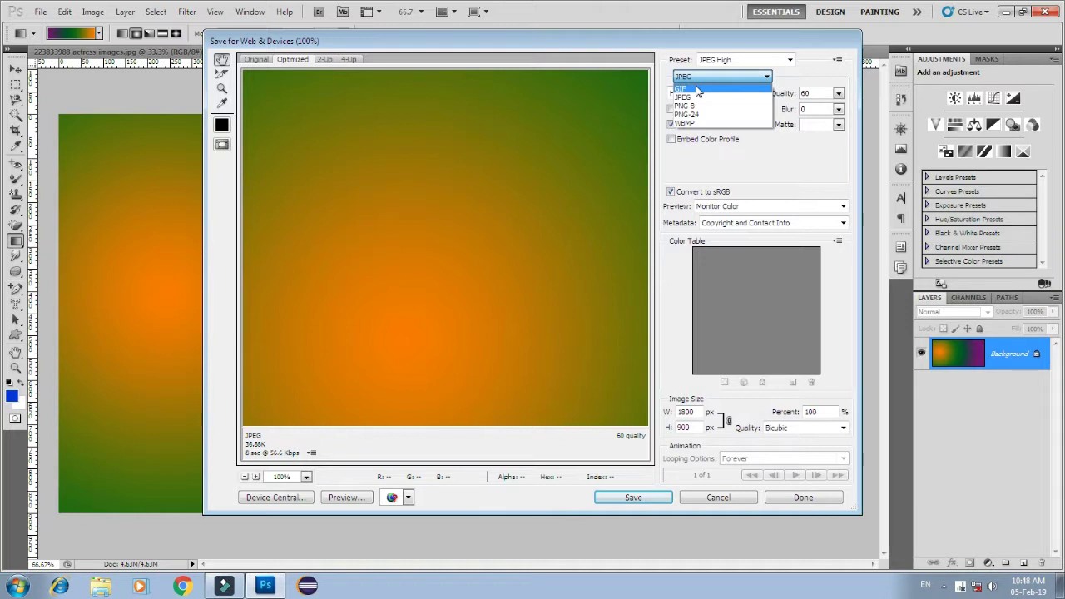
click(693, 98)
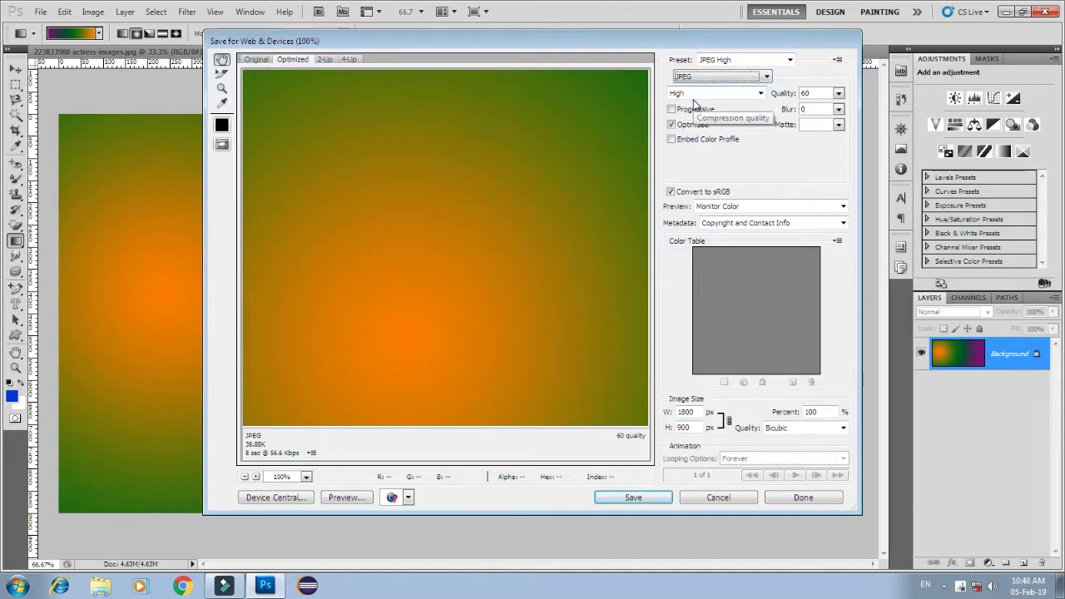
click(631, 497)
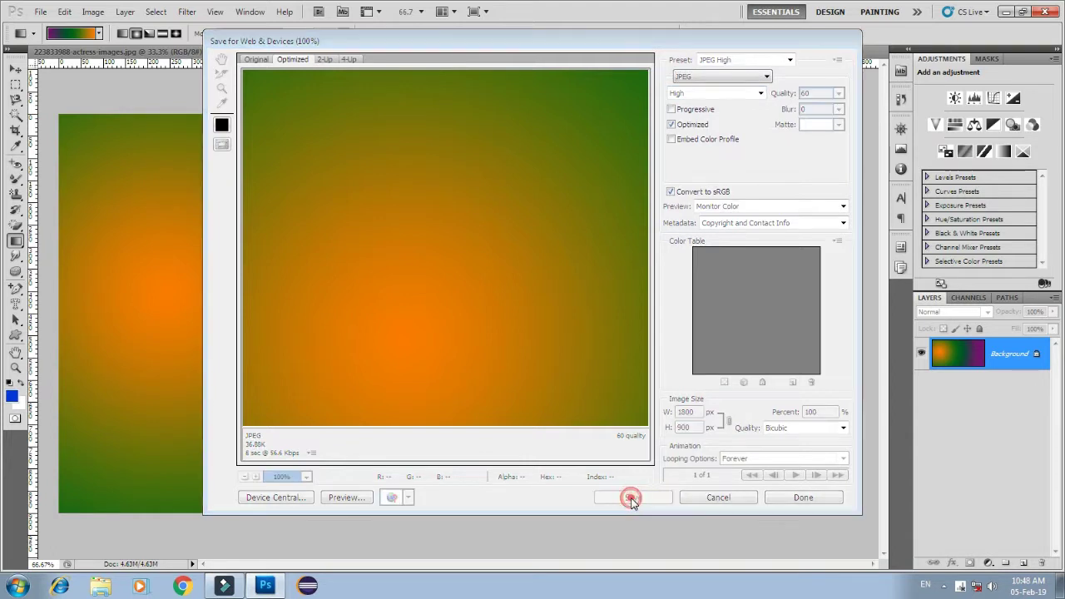
click(33, 104)
click(175, 498)
click(1029, 497)
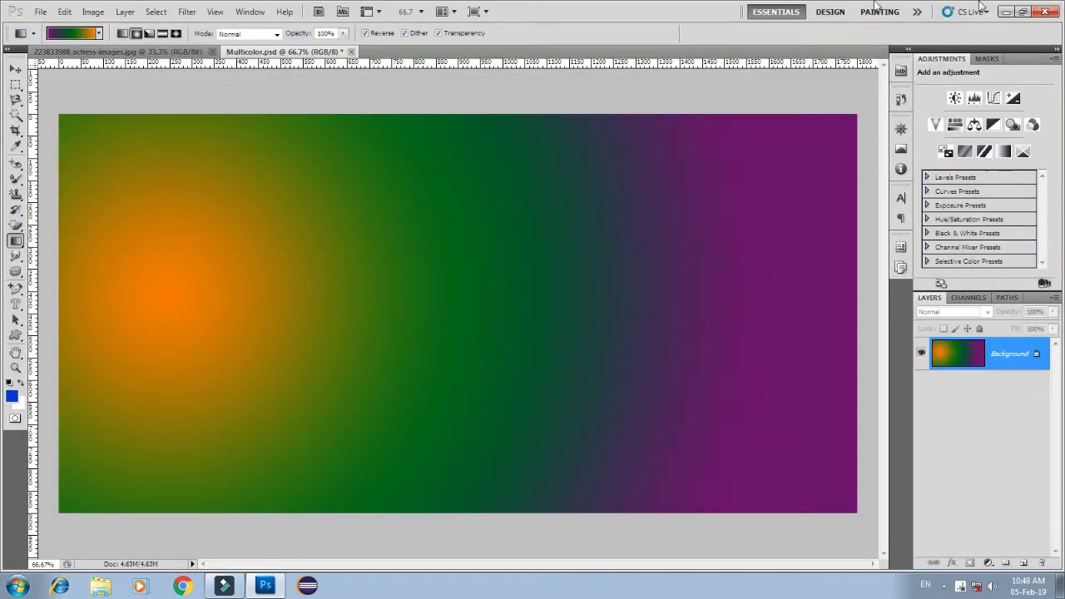
click(1005, 11)
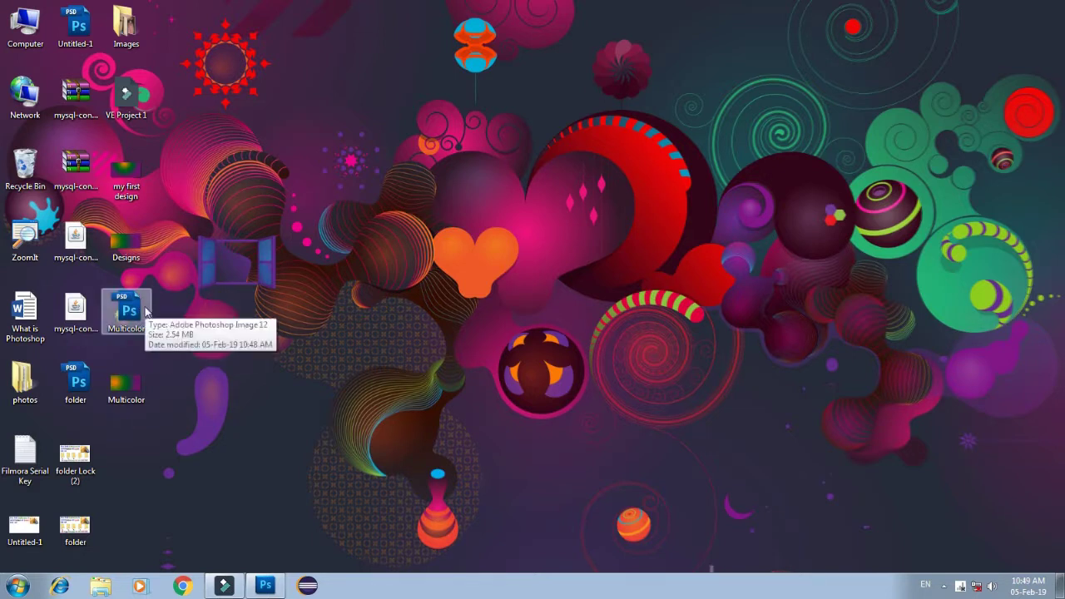
mouse_move(126, 383)
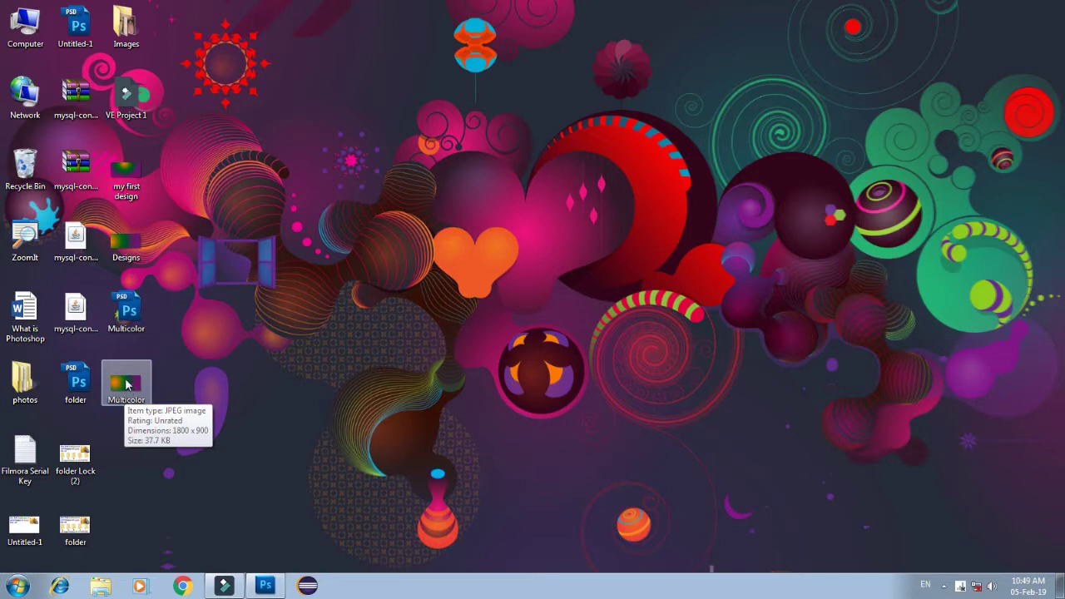
Step: Preview the exported Multicolor JPEG in Windows Photo Viewer, then close the viewer
double_click(126, 384)
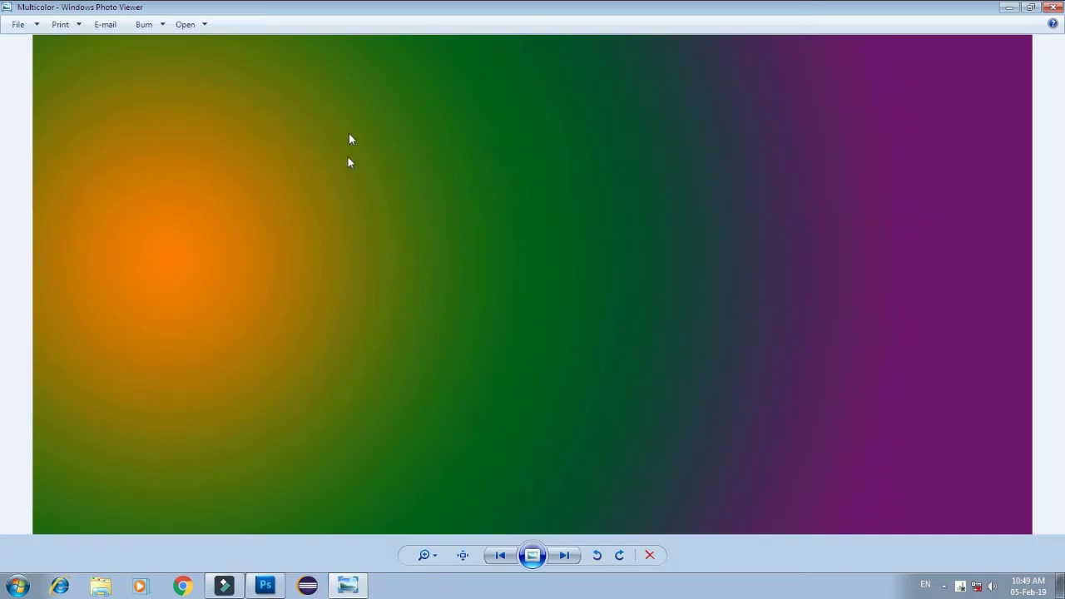
click(1053, 7)
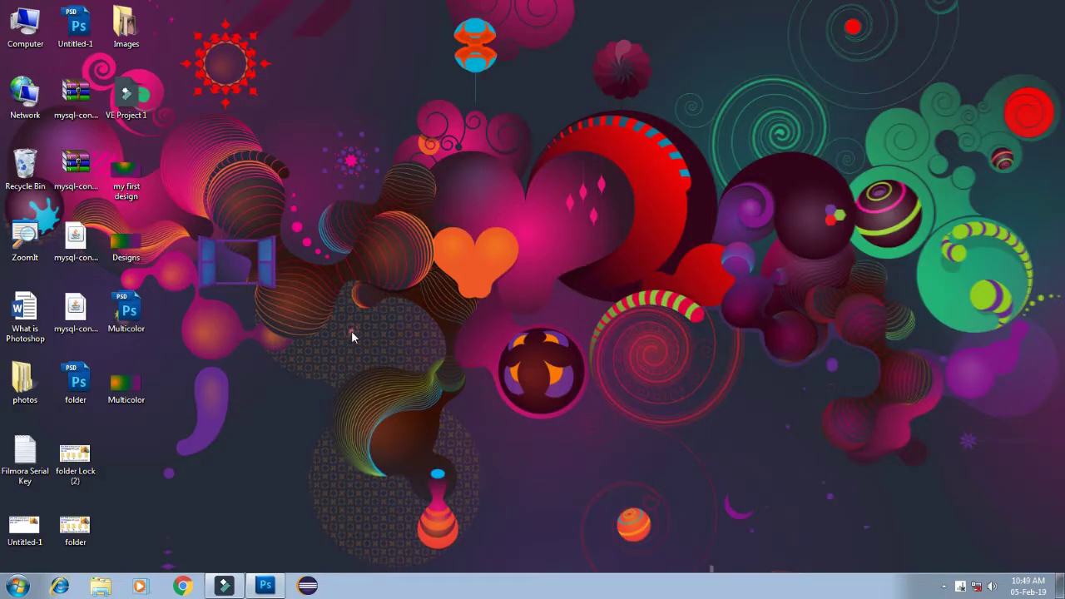
Step: Close Multicolor.psd without saving changes, then close the actress photo
click(266, 587)
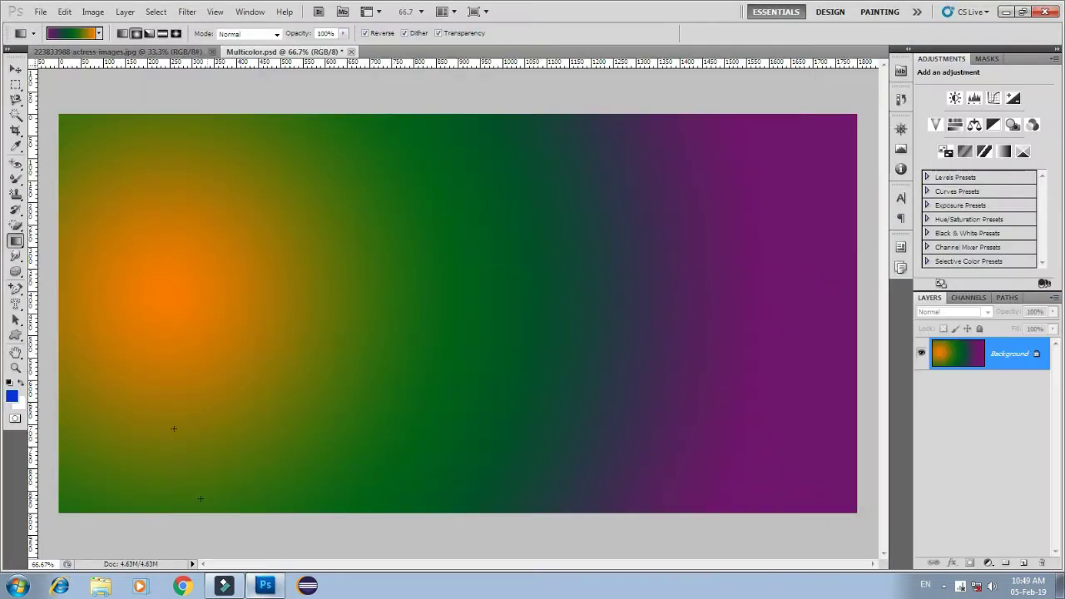
click(42, 12)
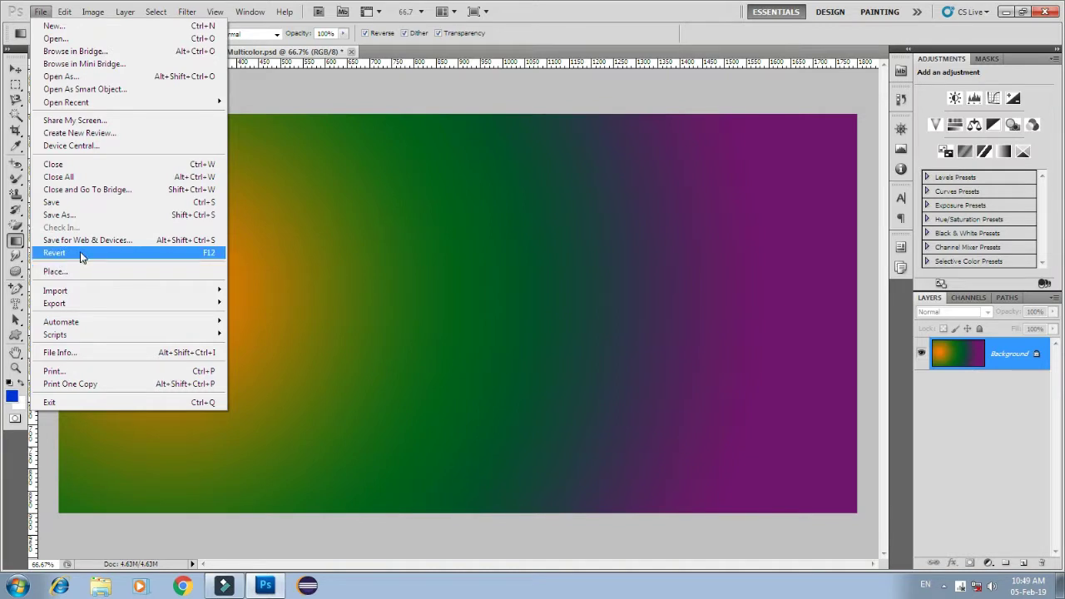
click(301, 295)
click(191, 52)
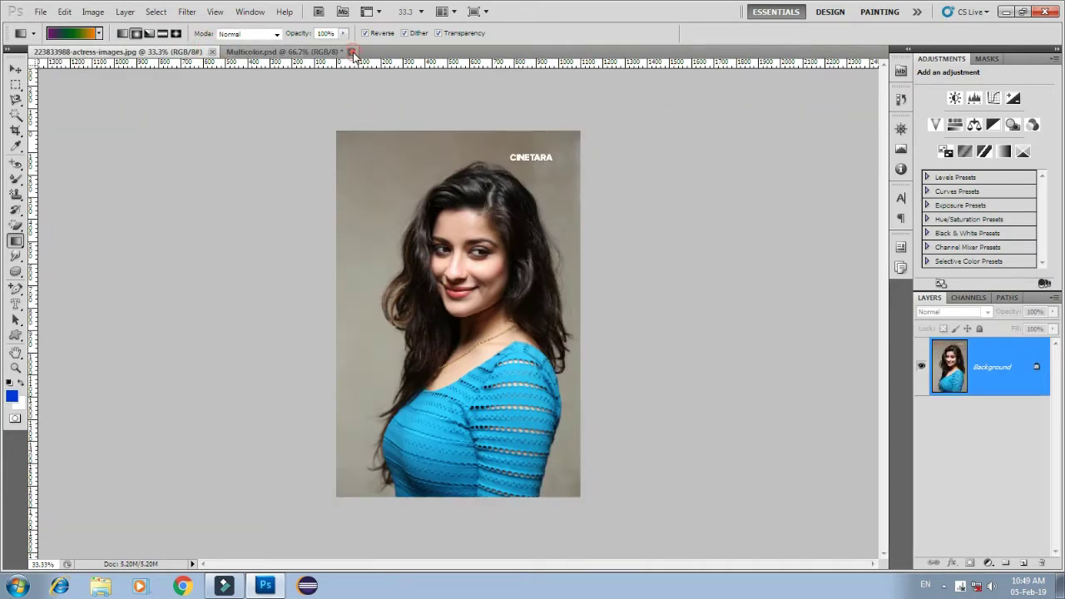
click(353, 53)
click(298, 205)
click(211, 51)
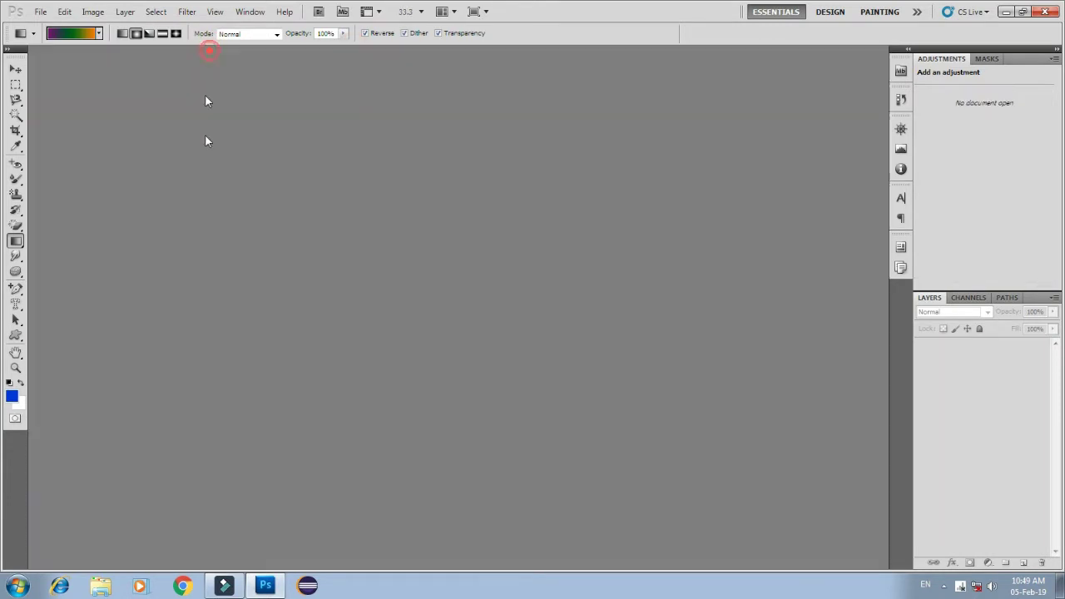
click(141, 115)
click(40, 11)
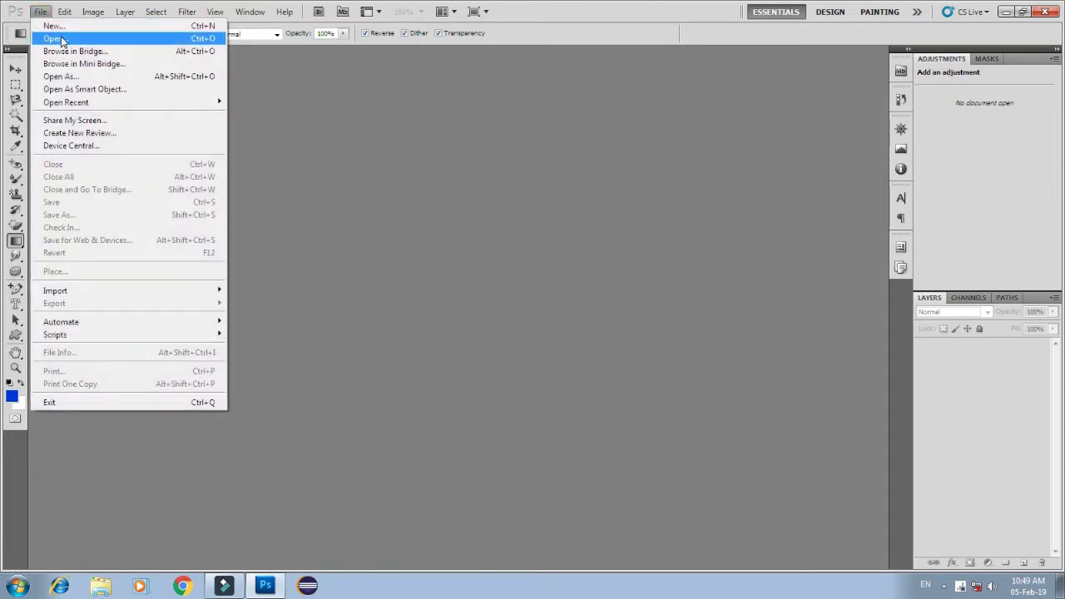
Step: Open the red-and-teal outfit photo from the Desktop's Images folder via File > Open
click(62, 40)
click(360, 319)
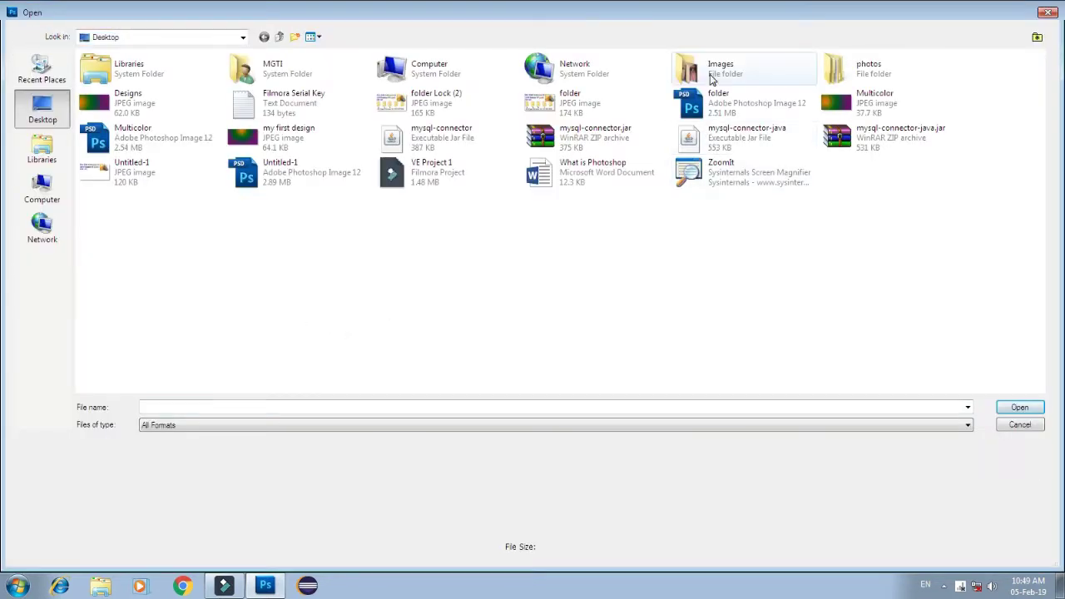
double_click(711, 79)
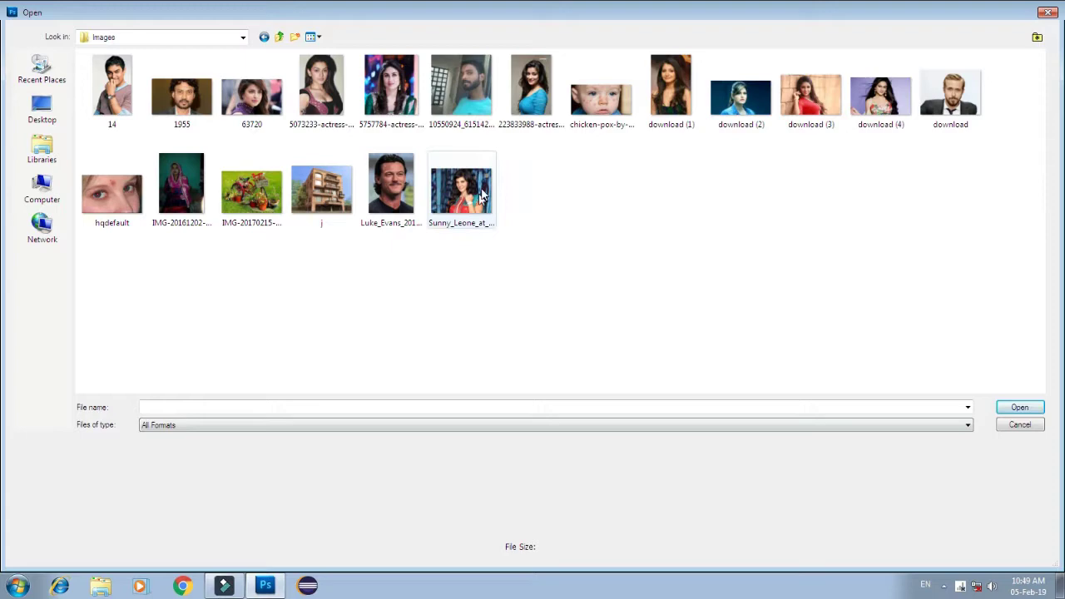
double_click(455, 194)
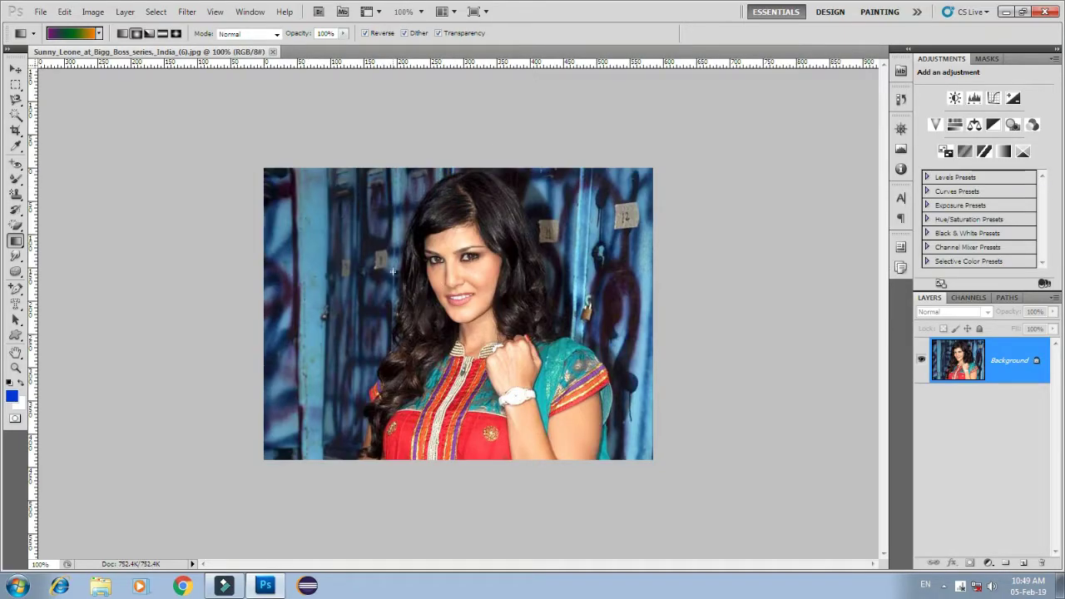
click(40, 12)
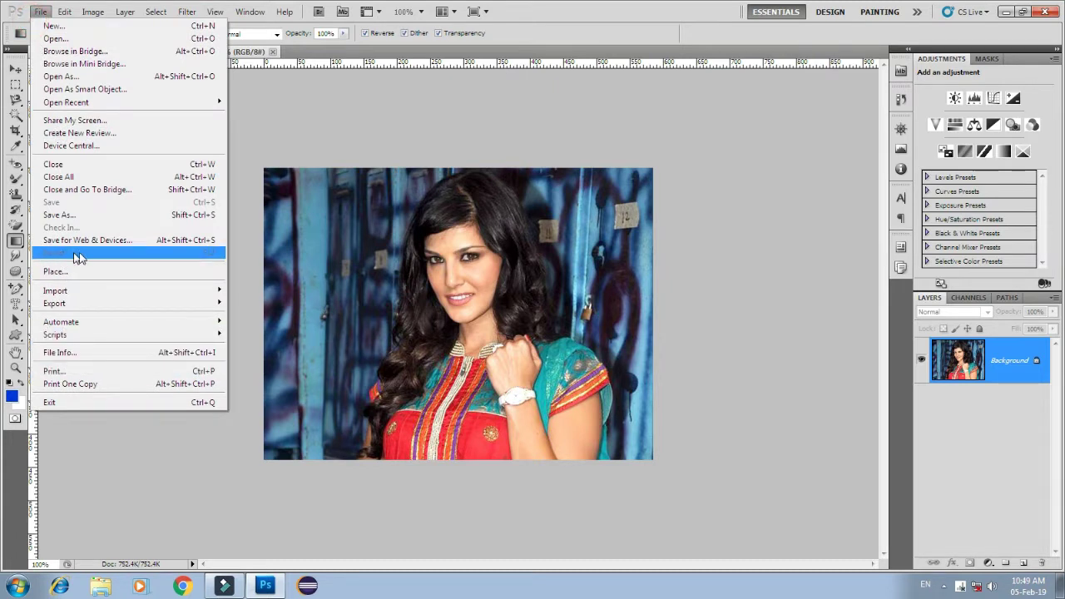
click(309, 260)
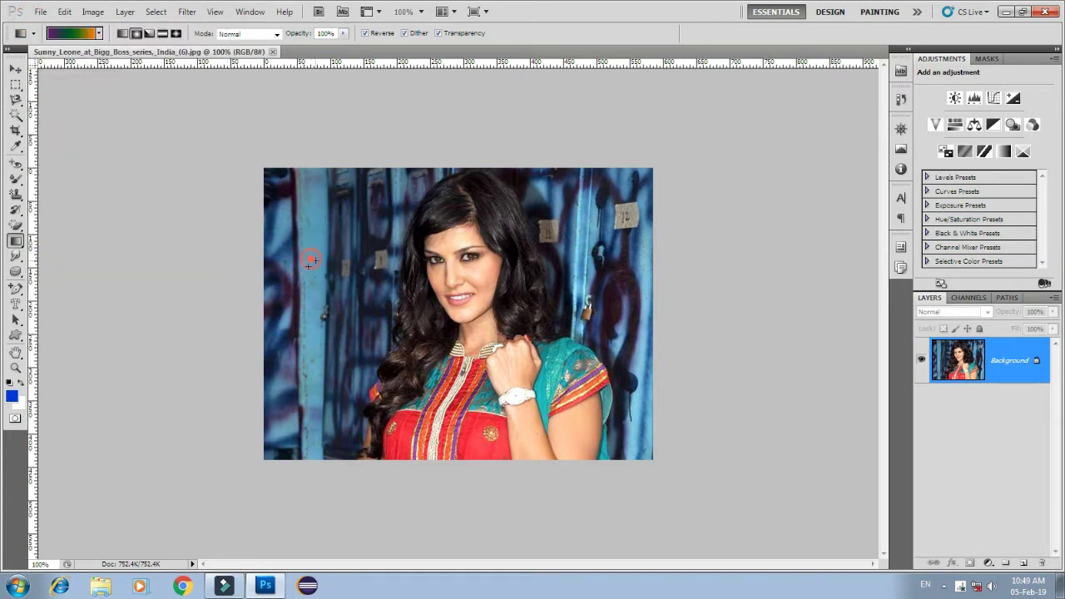
click(15, 130)
click(62, 127)
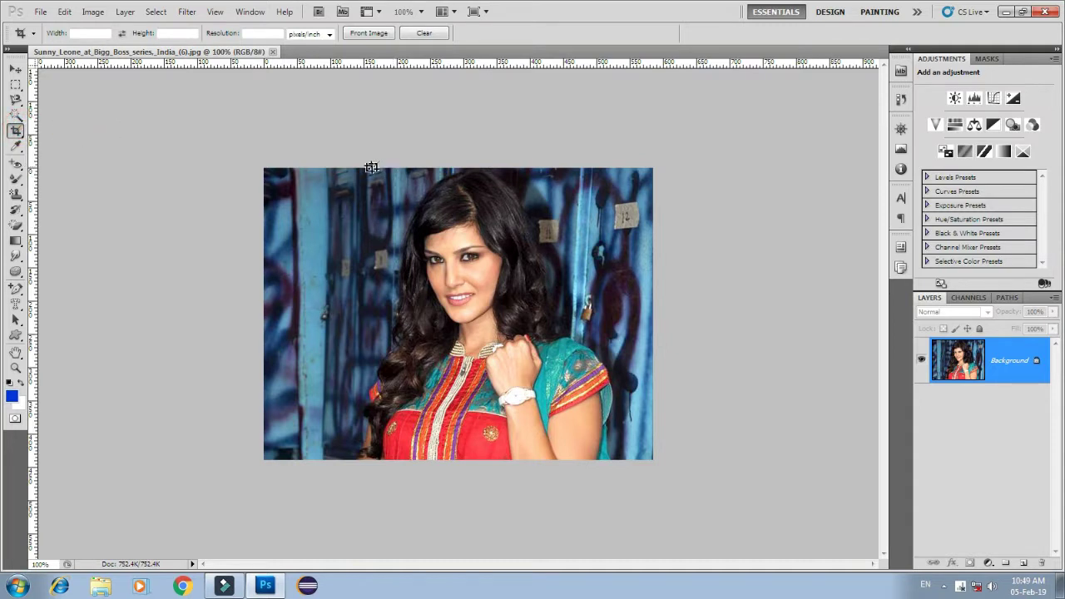
drag(314, 167, 628, 464)
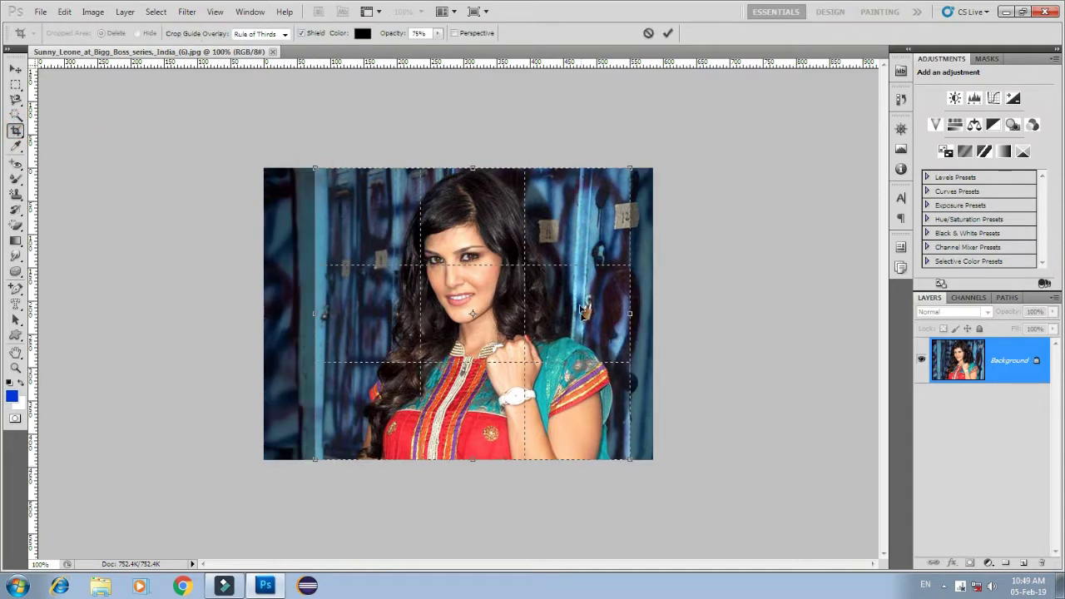
double_click(565, 297)
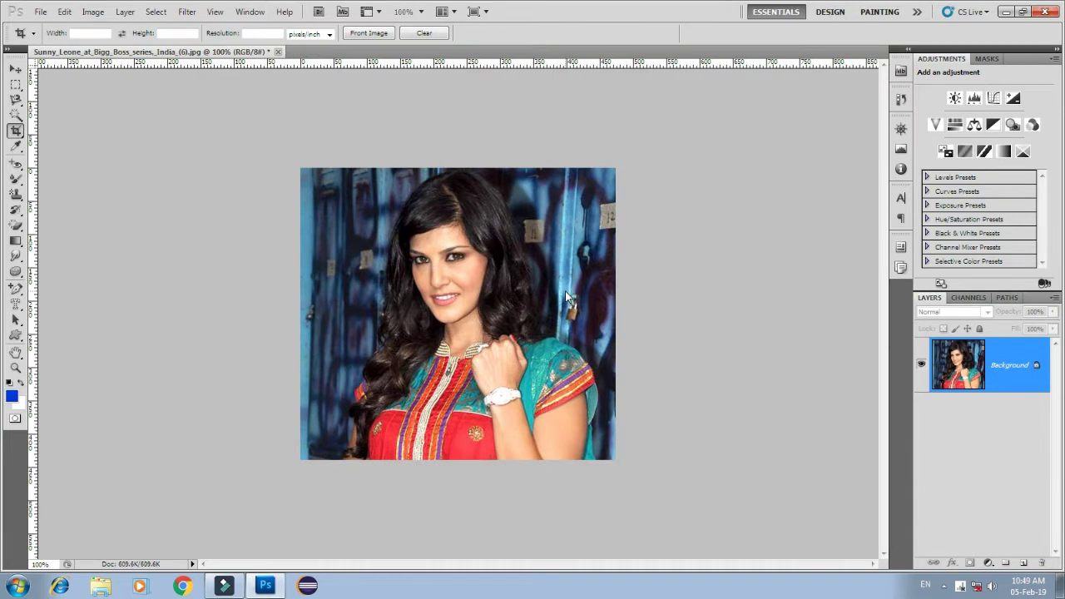
drag(344, 161, 567, 324)
double_click(518, 257)
drag(386, 214, 518, 423)
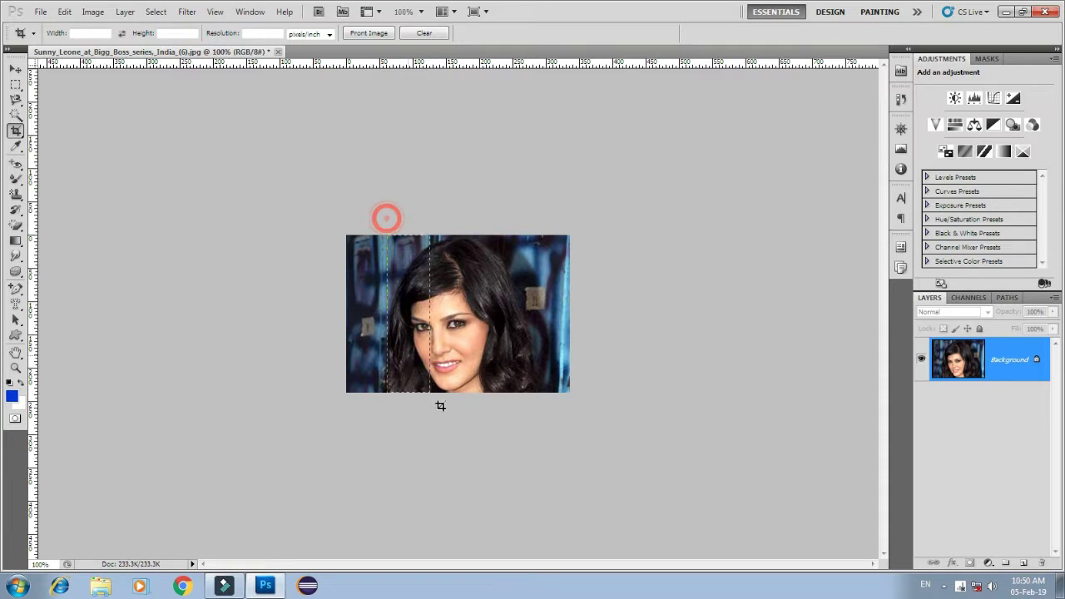
double_click(513, 328)
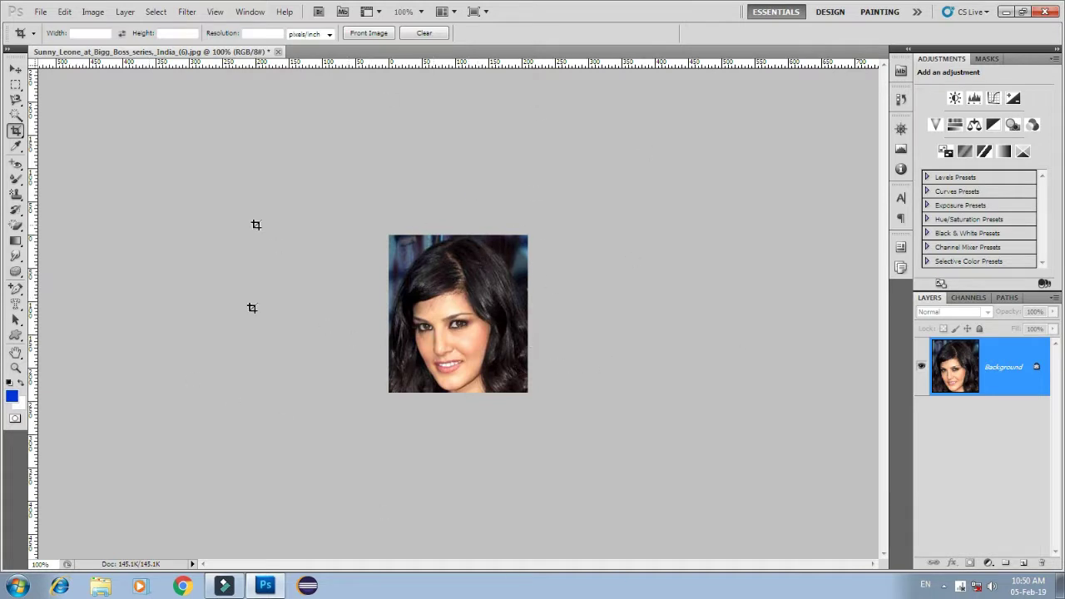
click(40, 13)
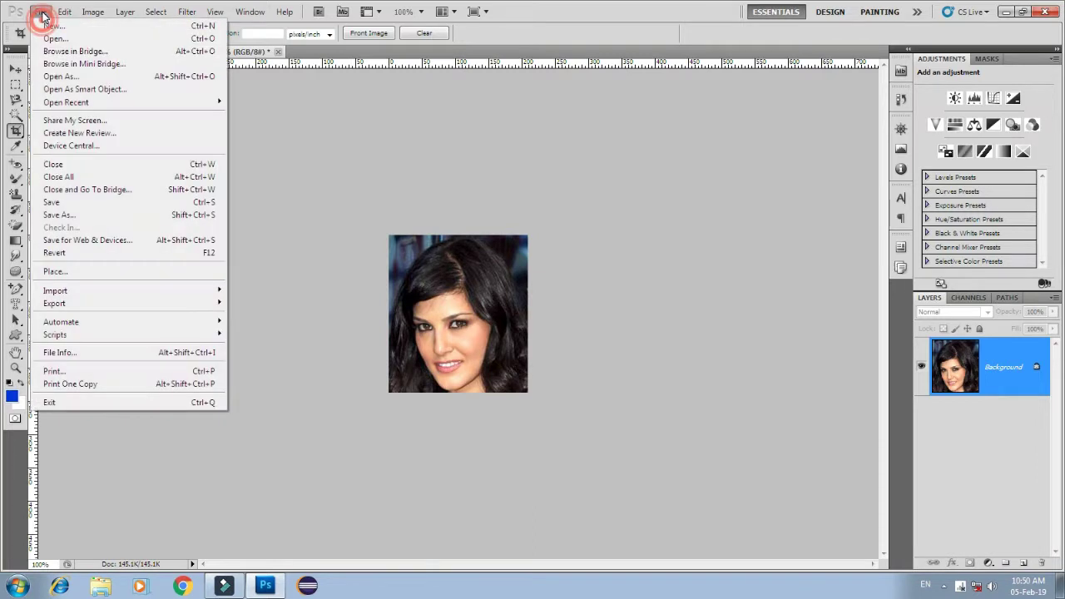
click(62, 253)
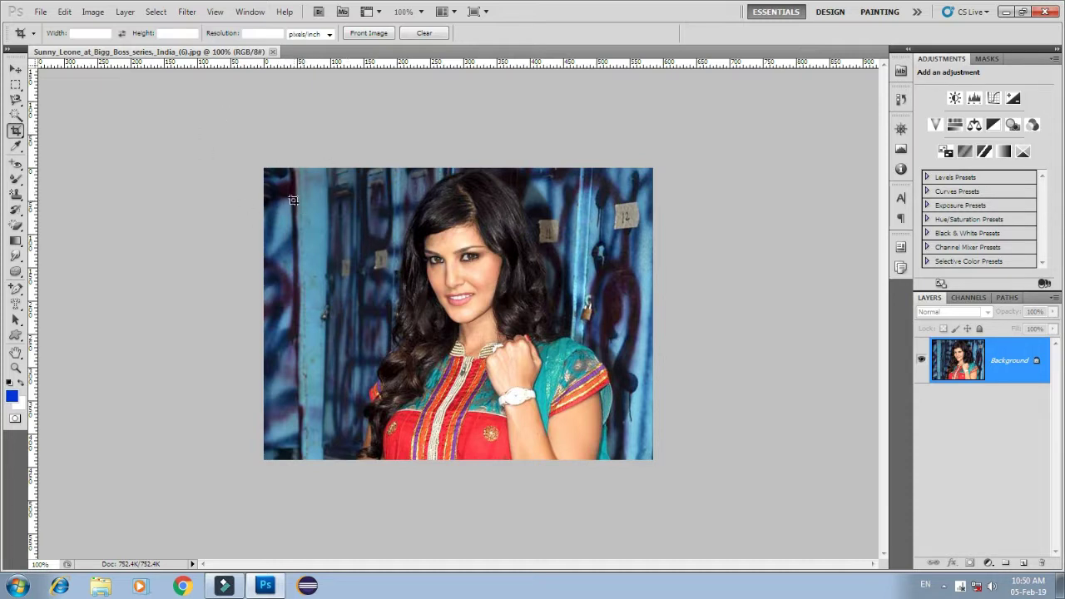
Step: Cancel a Place attempt, then open 14.jpg and return to the woman's photo tab
click(40, 12)
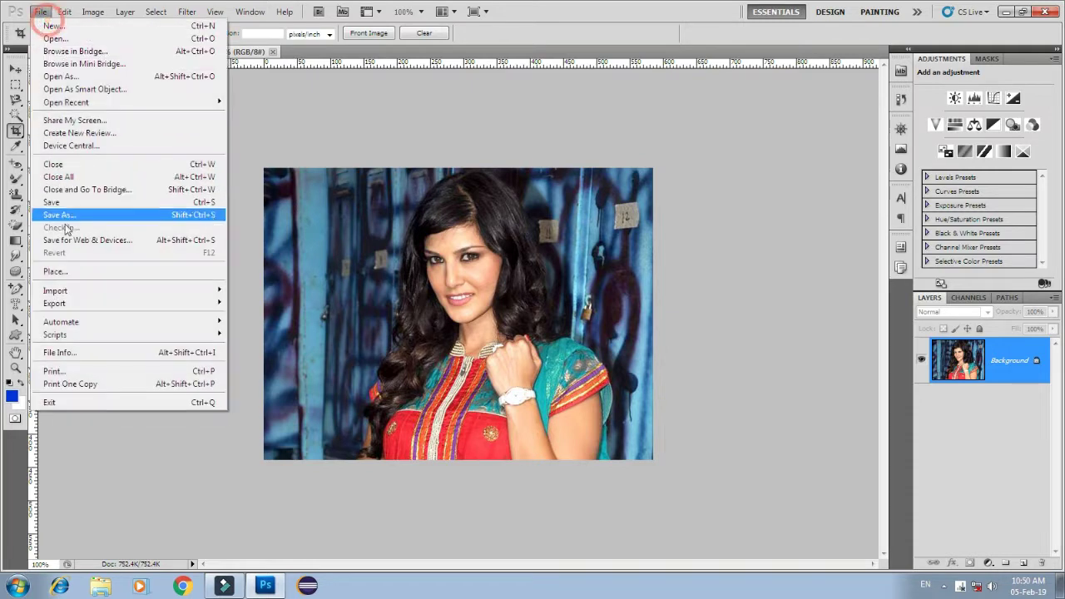
click(89, 275)
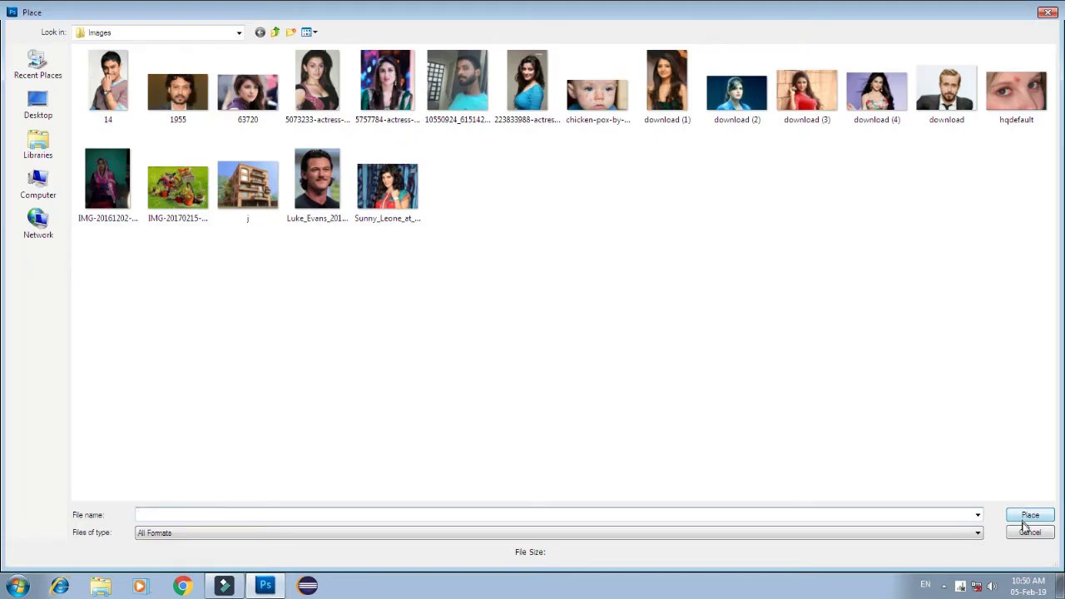
click(1026, 517)
click(39, 11)
click(63, 39)
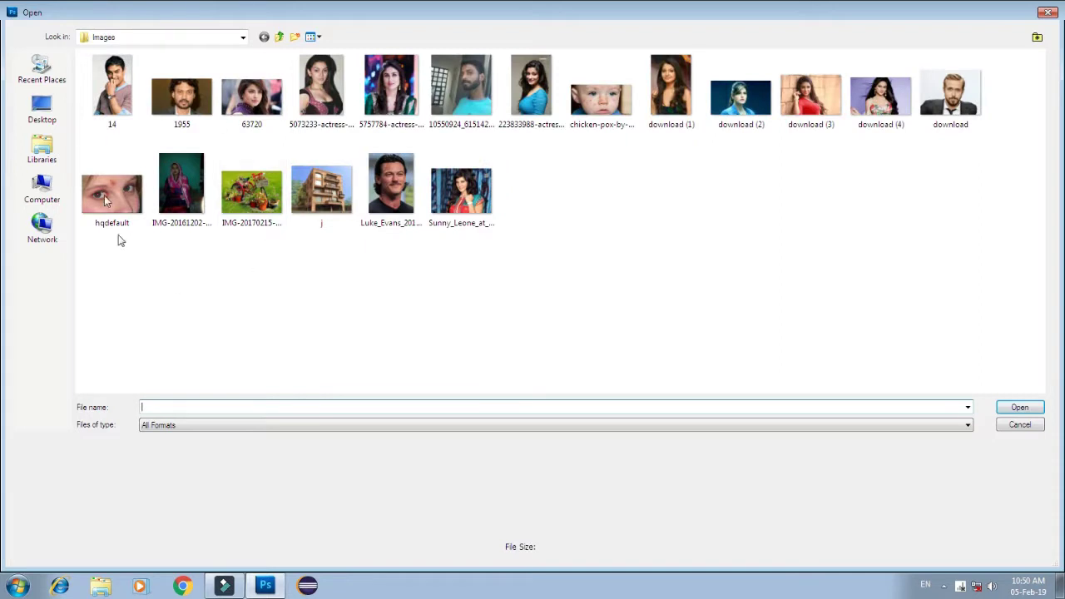
double_click(112, 92)
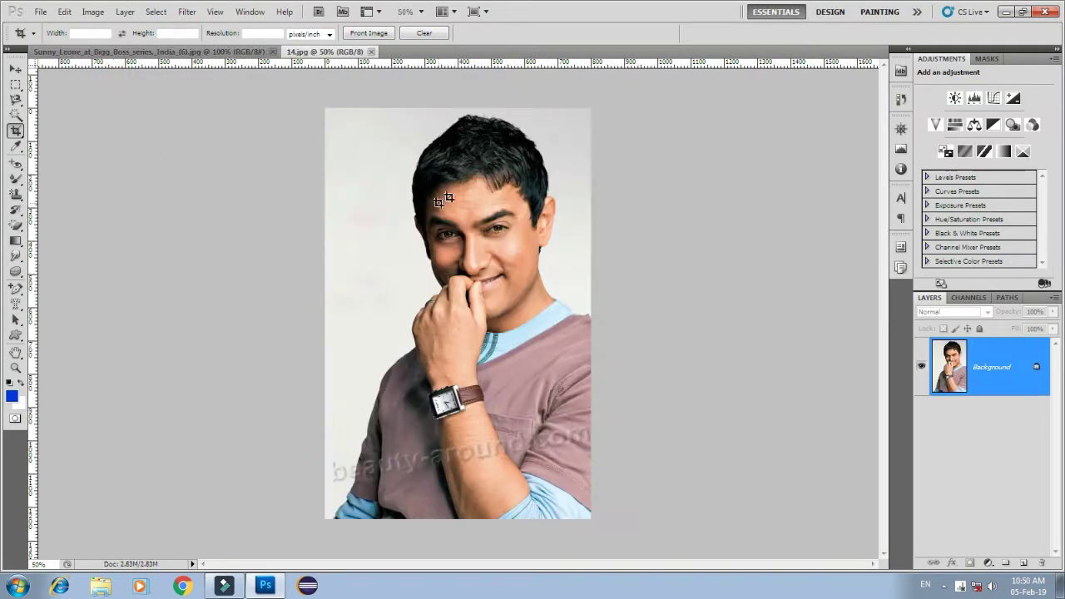
click(241, 52)
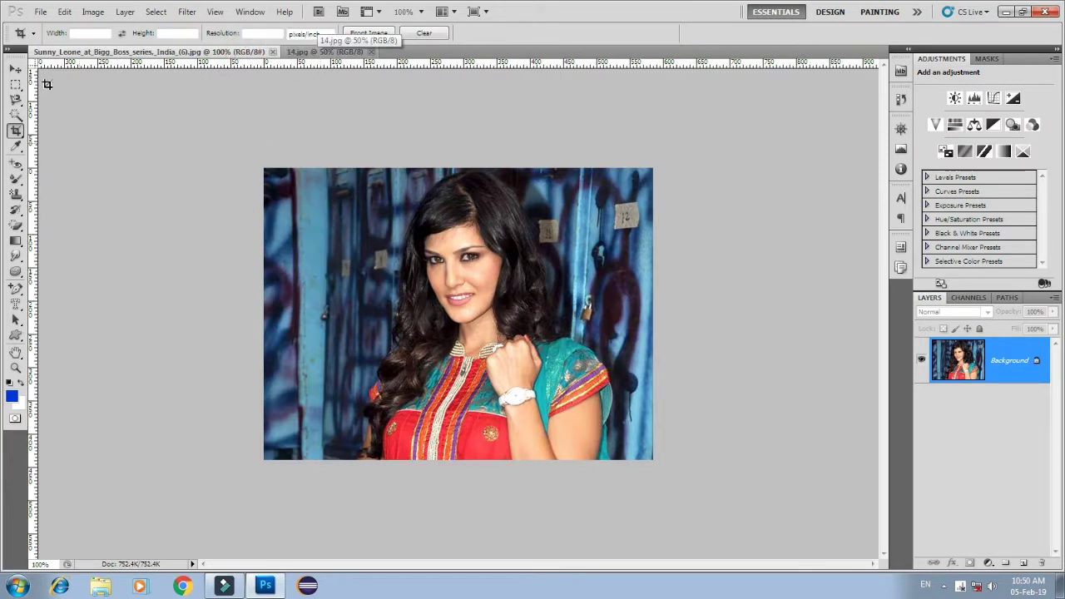
click(40, 11)
Step: Create a new document from the International Paper A4 preset: 210 × 297 mm, 300 pixels/inch
click(62, 25)
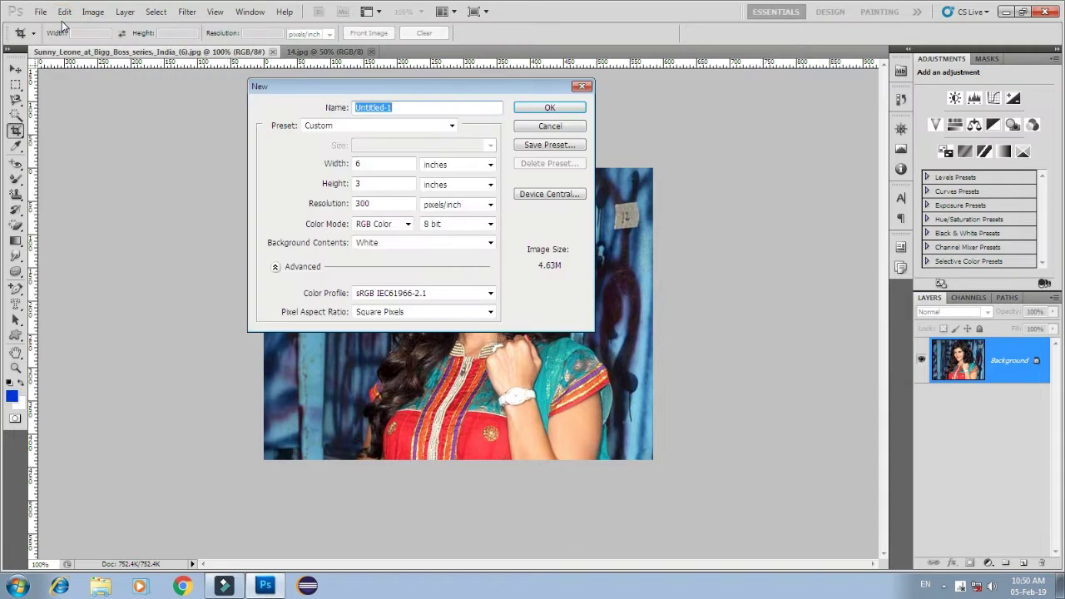
double_click(391, 165)
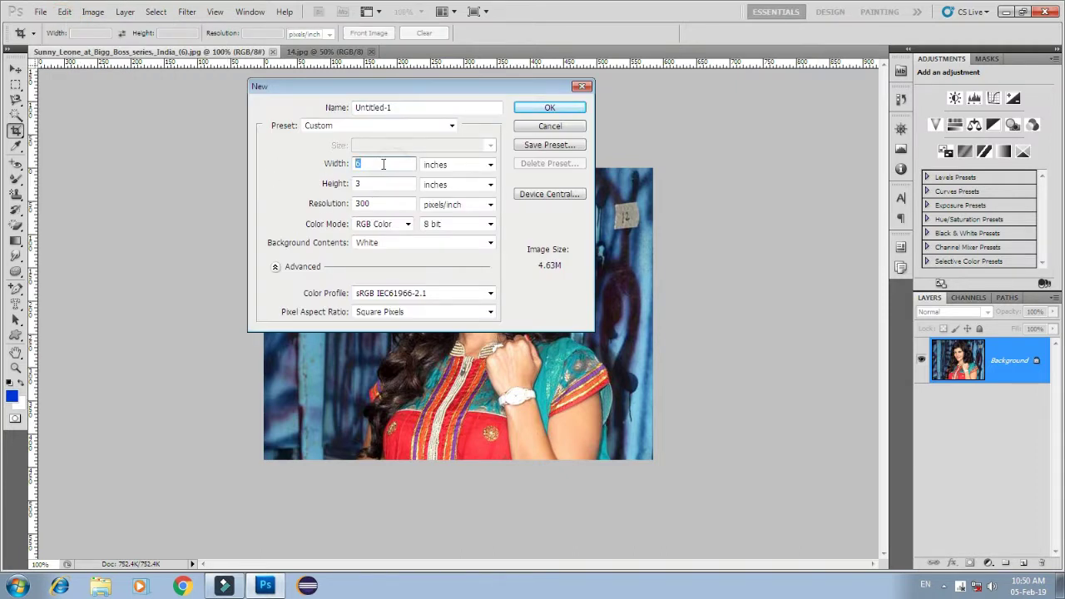
double_click(373, 184)
click(345, 126)
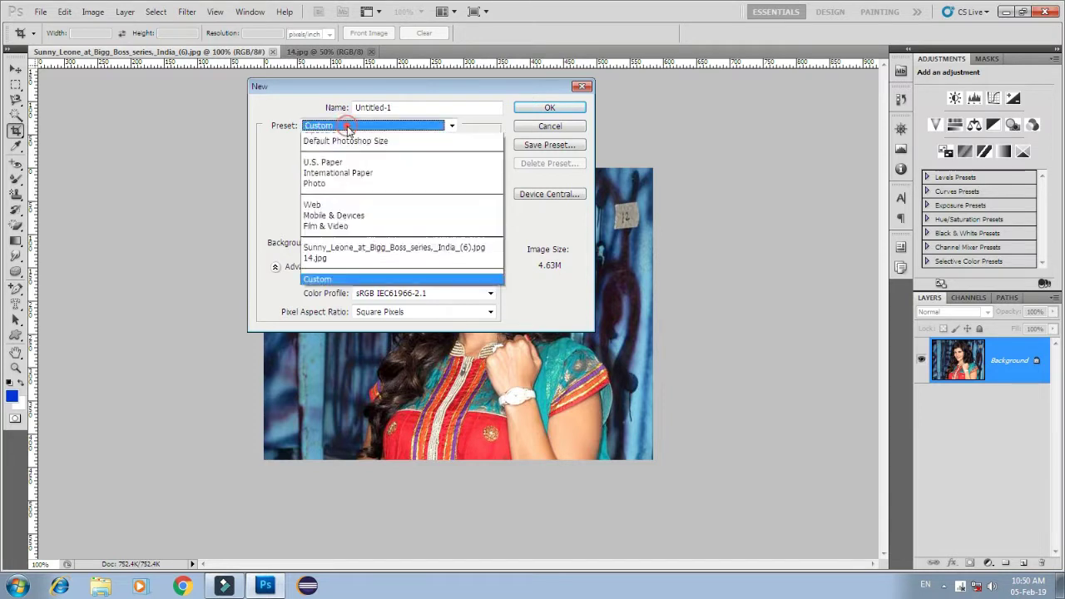
click(355, 183)
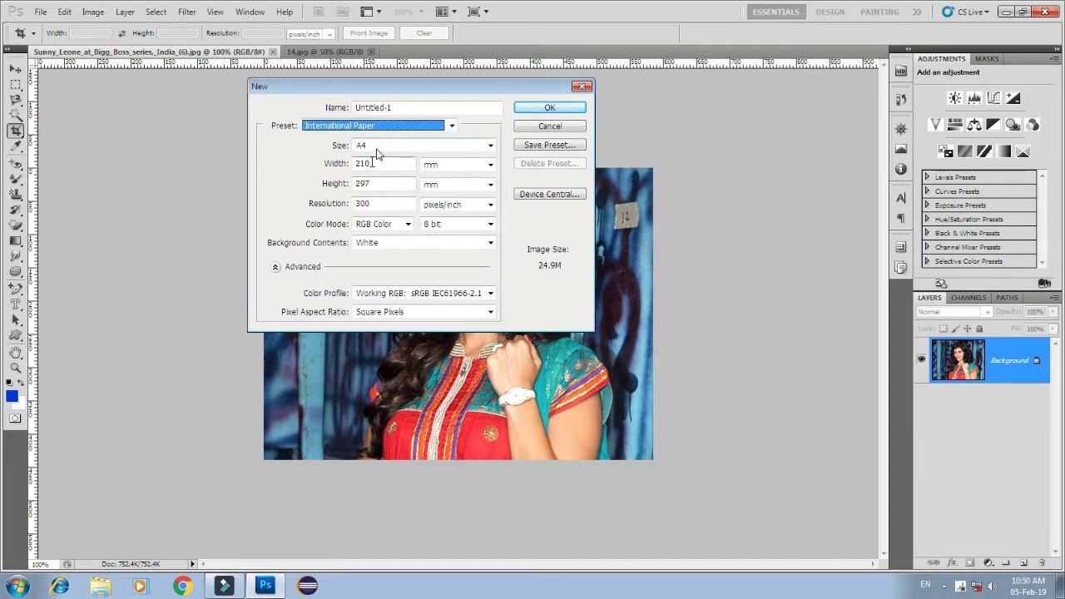
click(549, 107)
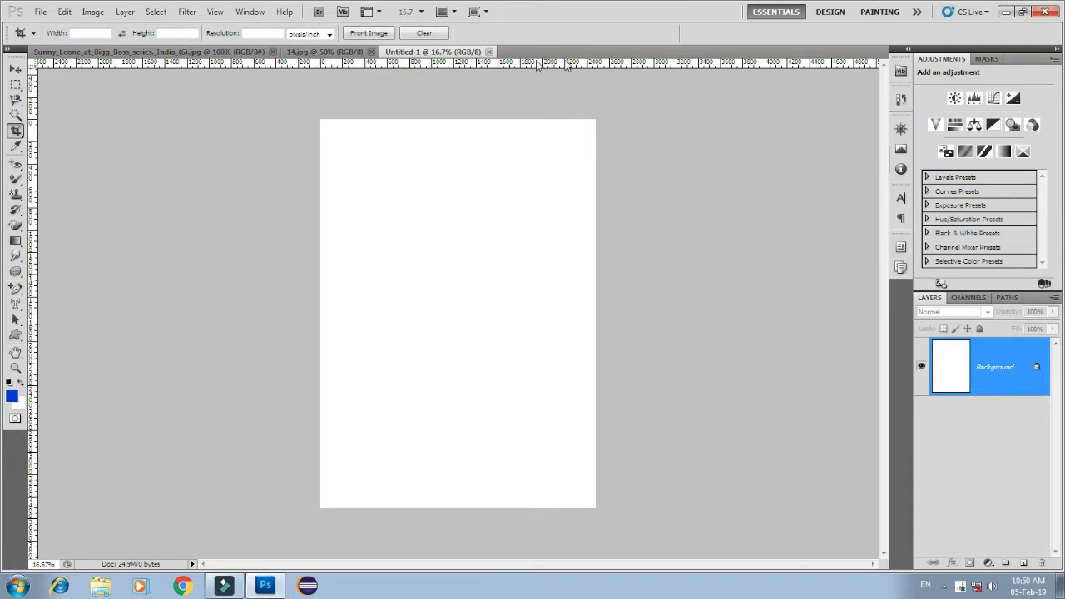
Step: Place the 223833988-actress-images photo onto the A4 page
click(40, 12)
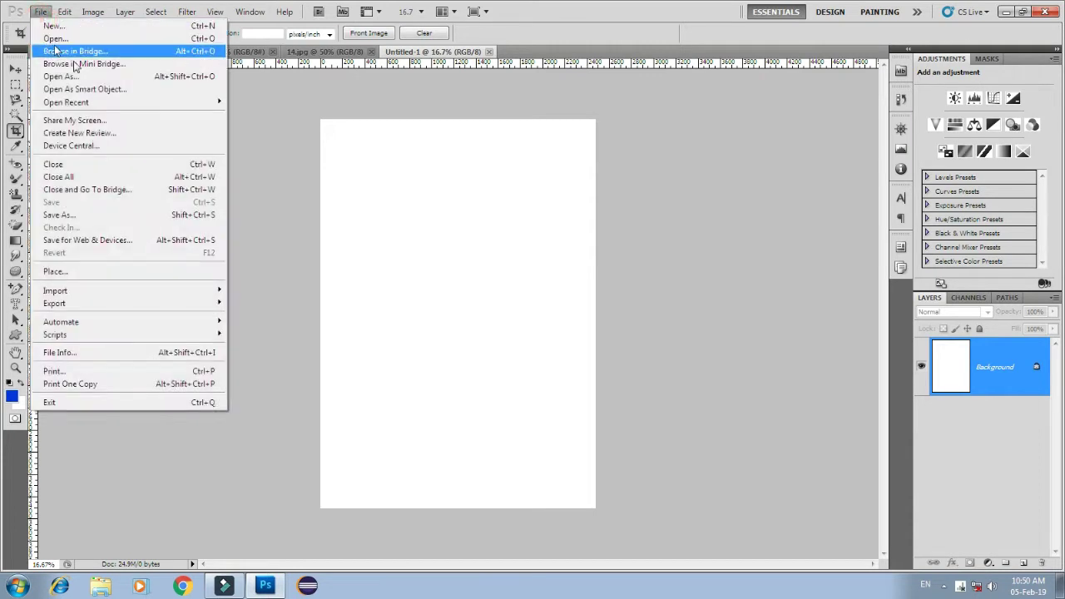
click(493, 220)
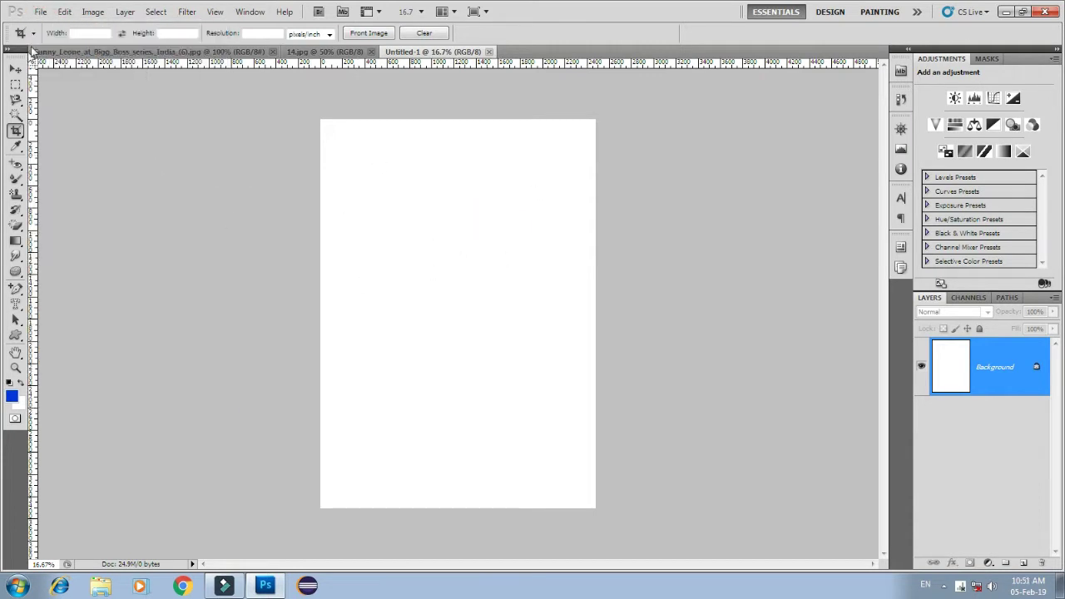
click(39, 12)
click(71, 274)
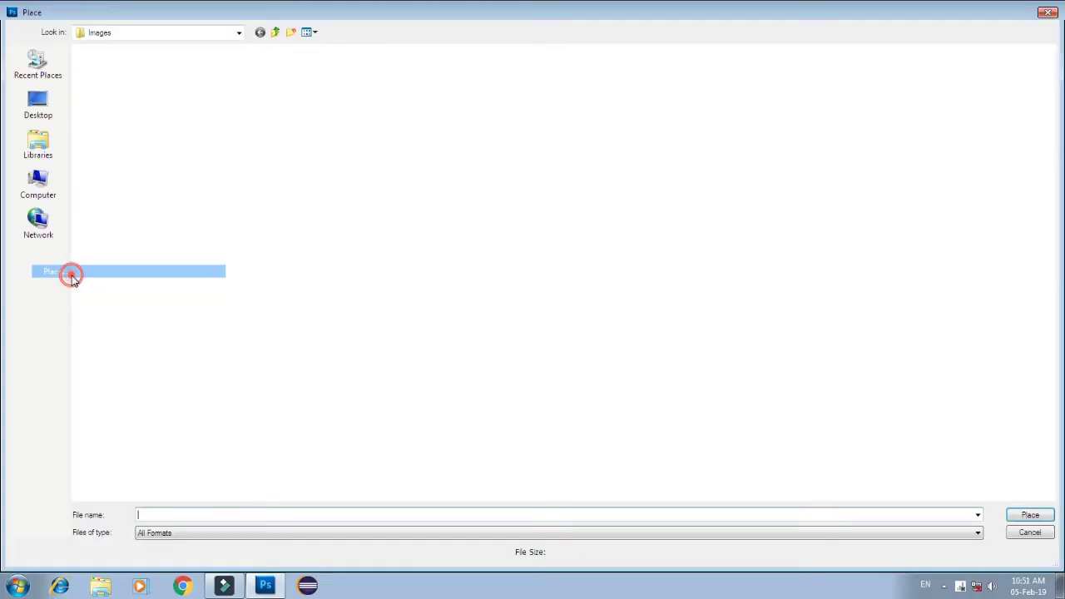
click(515, 206)
double_click(527, 79)
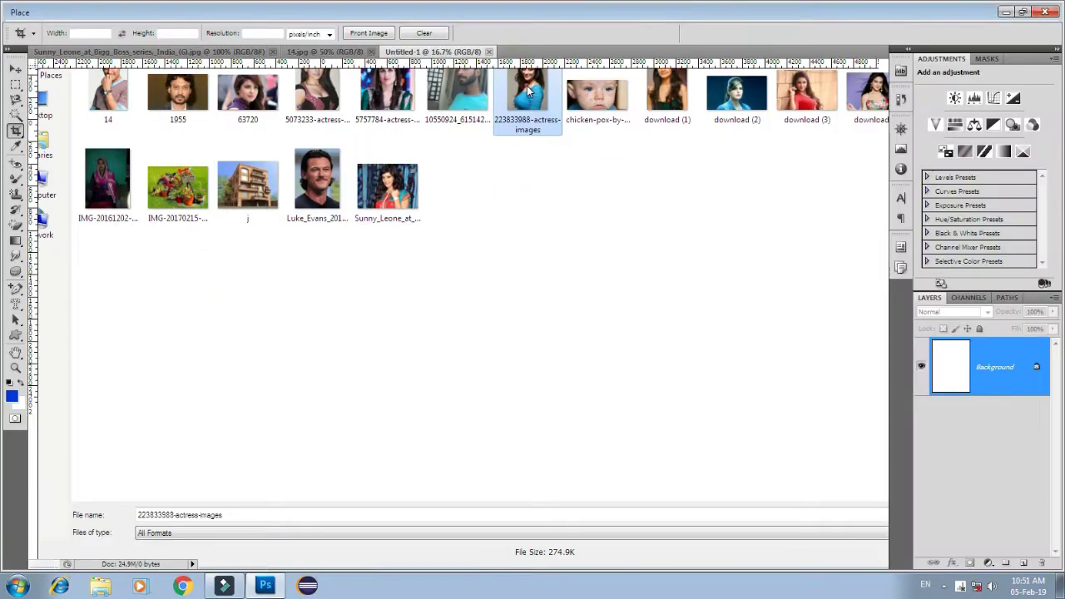
Step: Shrink the placed photo, move it into the page's upper half, and commit
drag(327, 506, 411, 308)
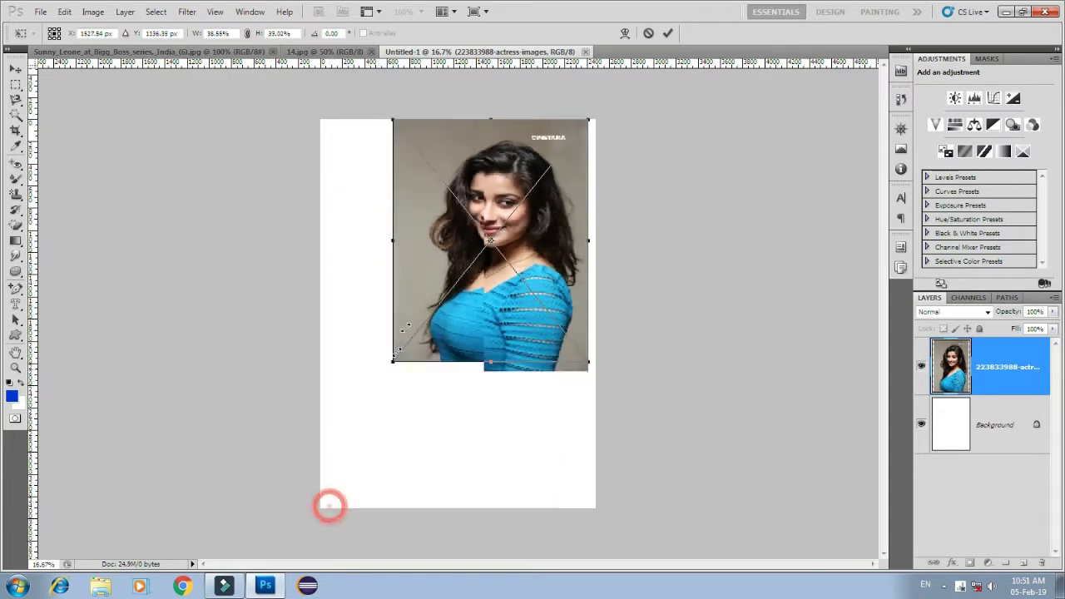
drag(511, 269, 481, 327)
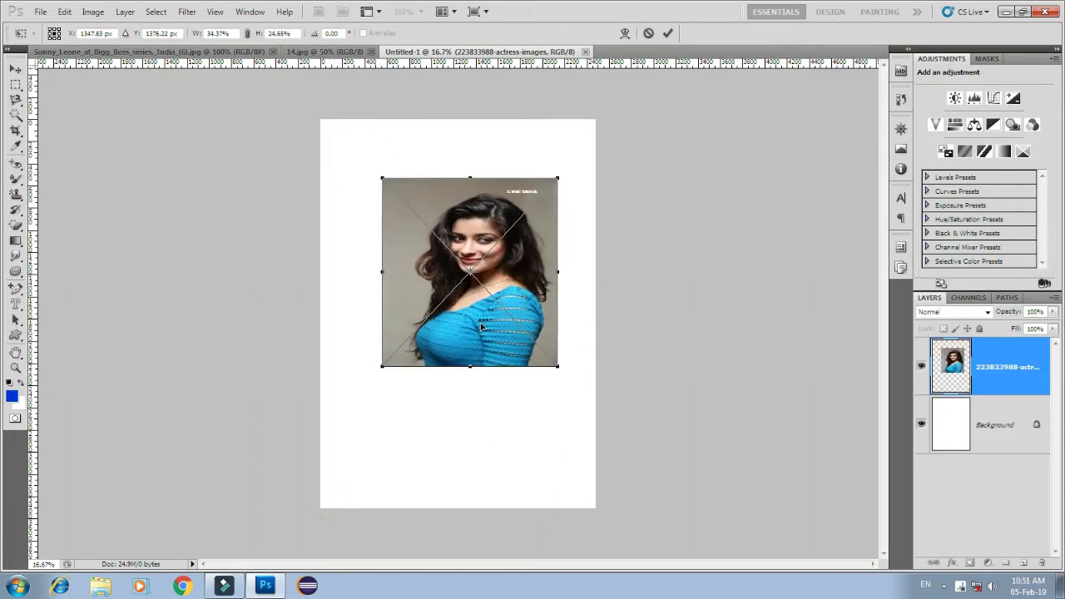
key(Return)
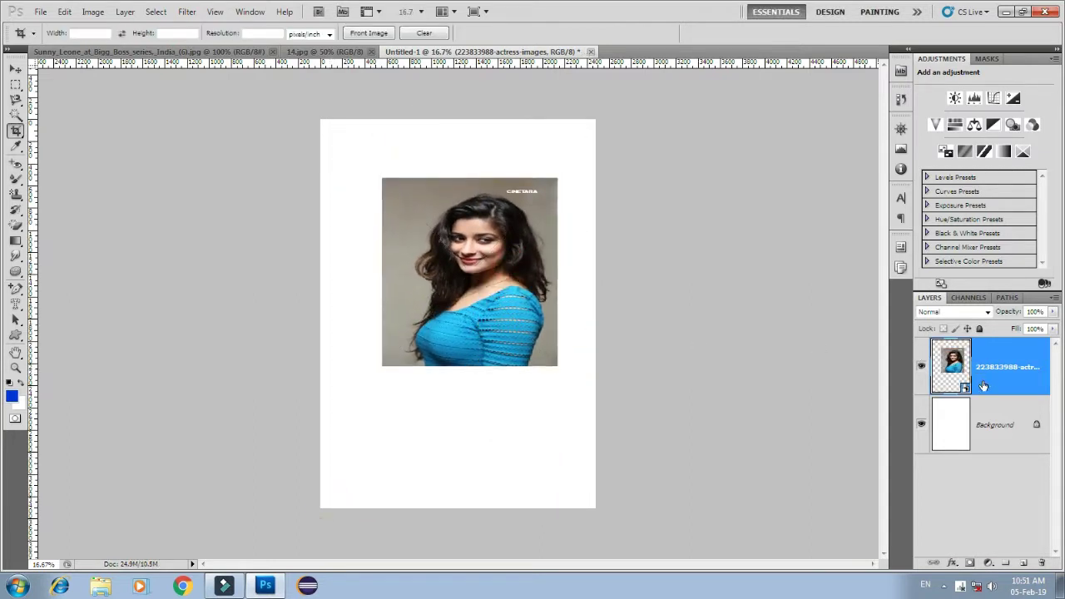
Step: Rasterize the placed photo layer and run Fit Image with a 2200-pixel width
right_click(995, 354)
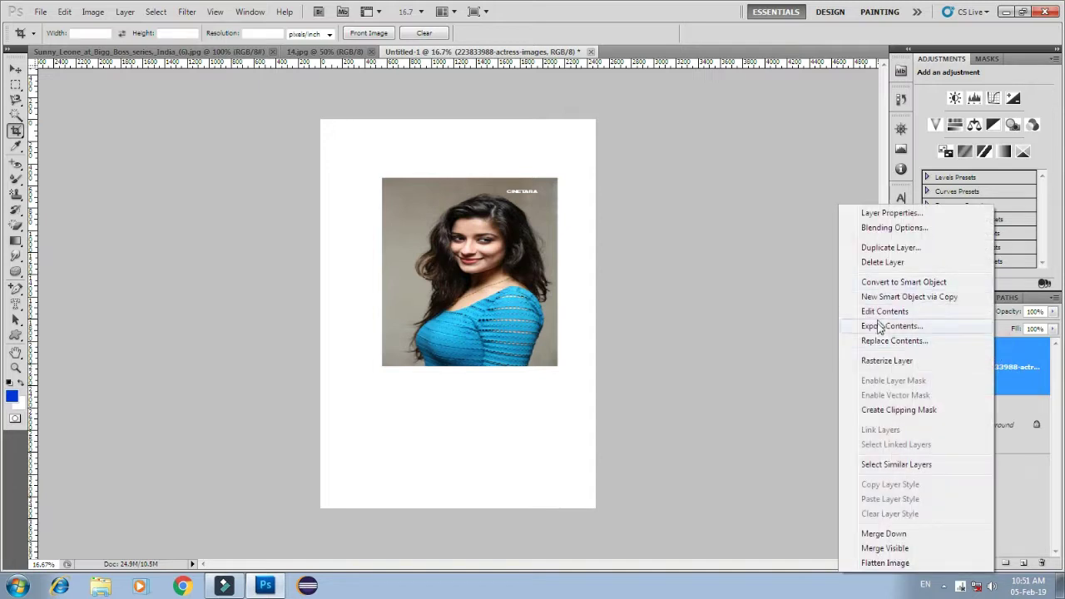
click(880, 357)
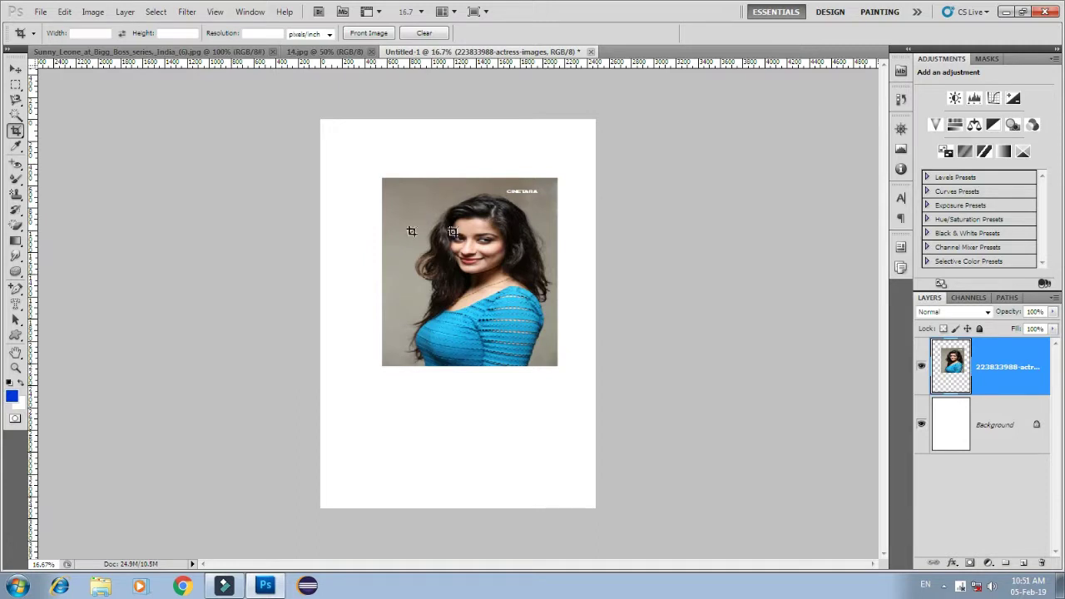
click(40, 12)
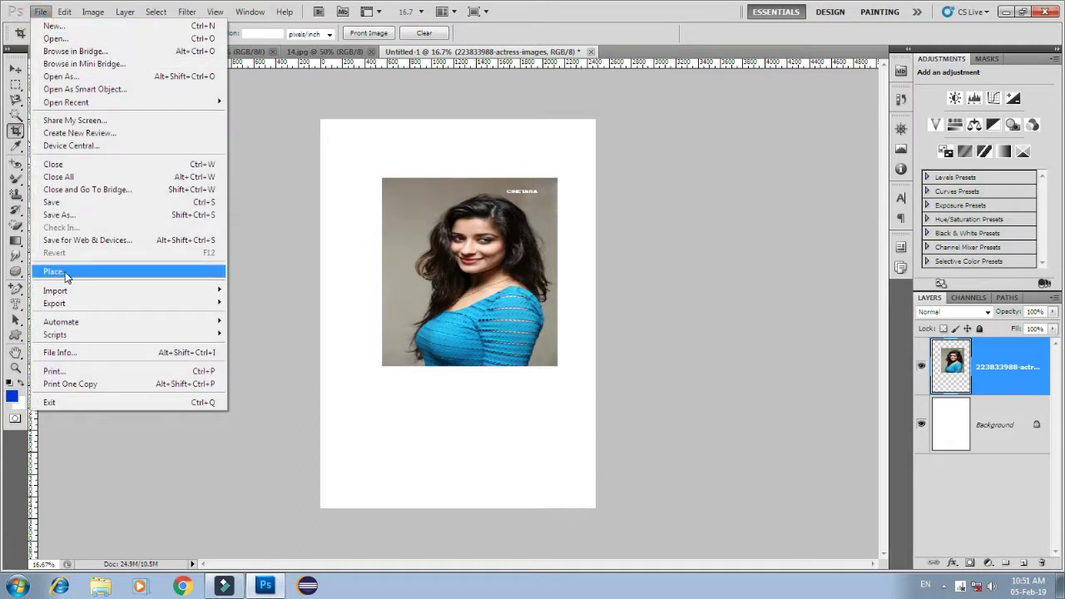
mouse_move(55, 290)
click(77, 304)
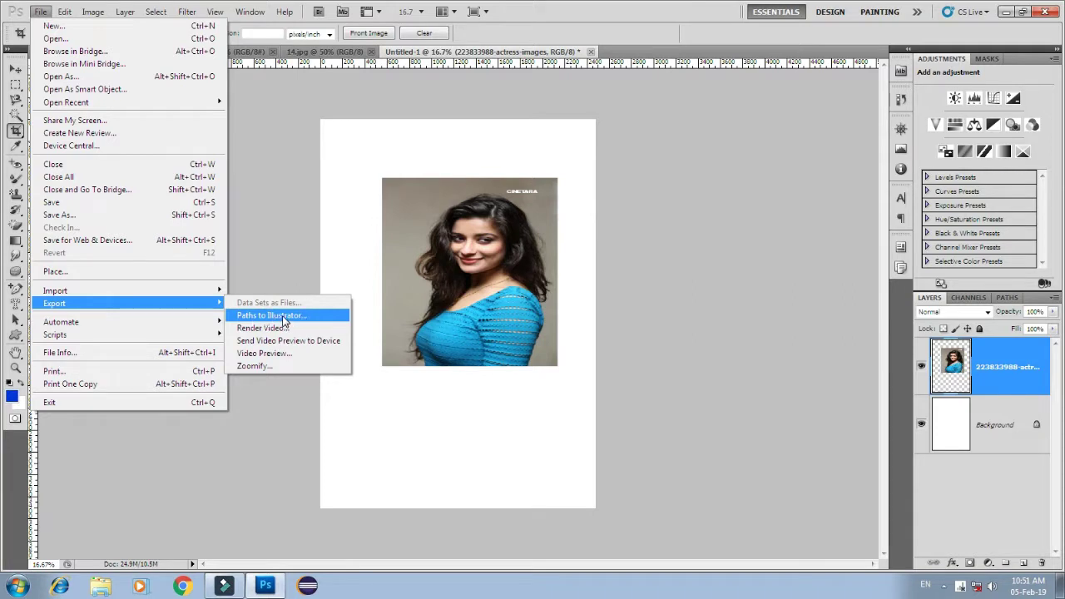
click(143, 323)
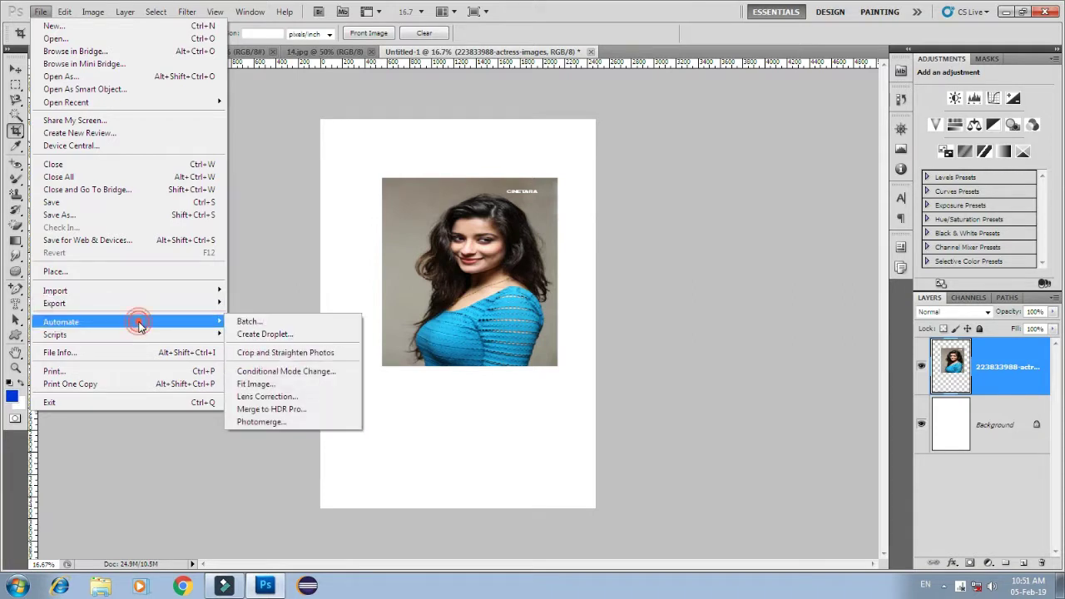
click(254, 385)
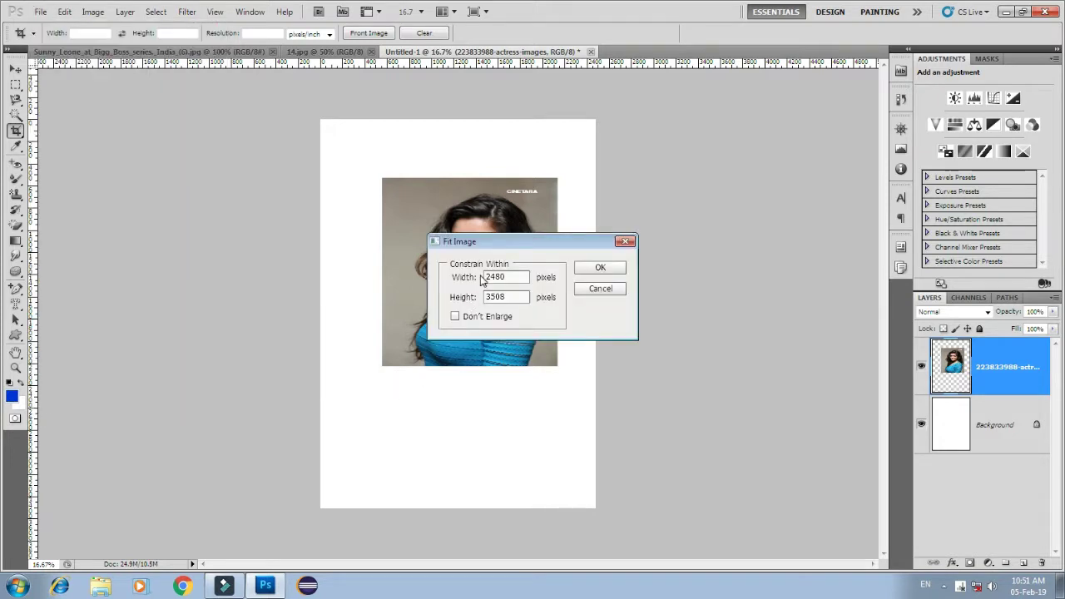
double_click(515, 276)
double_click(513, 295)
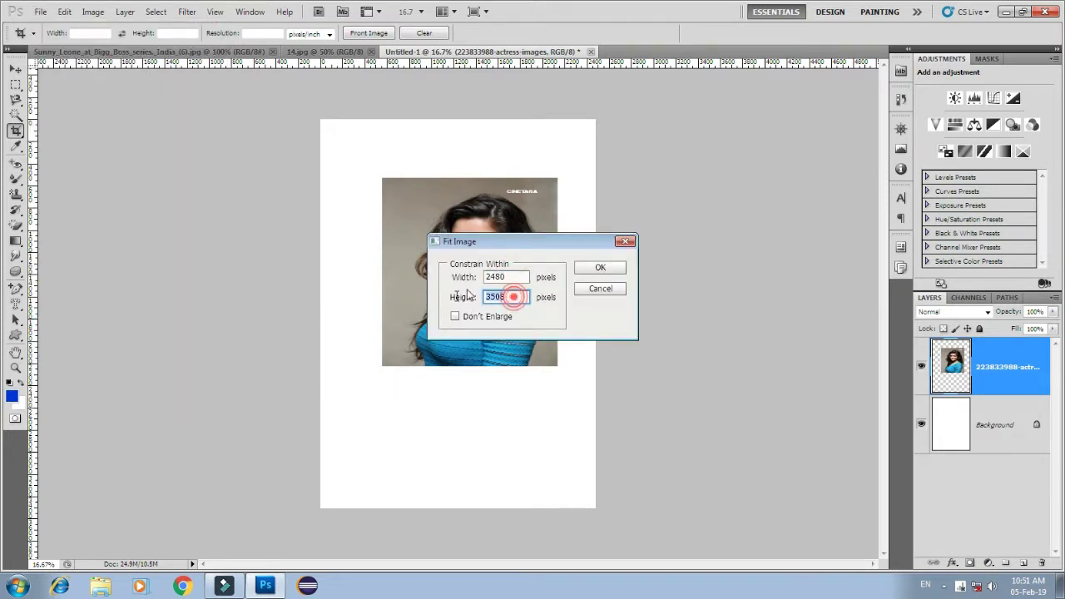
double_click(513, 276)
text(2200)
click(600, 268)
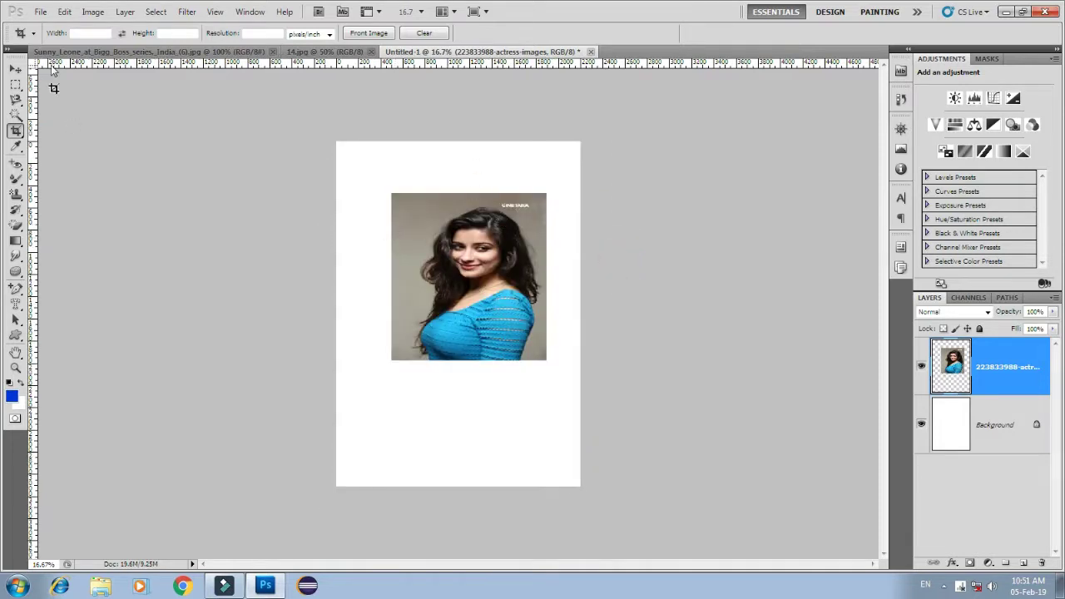
Step: Choose Microsoft XPS Document Writer as the printer and close Print with Done
click(40, 11)
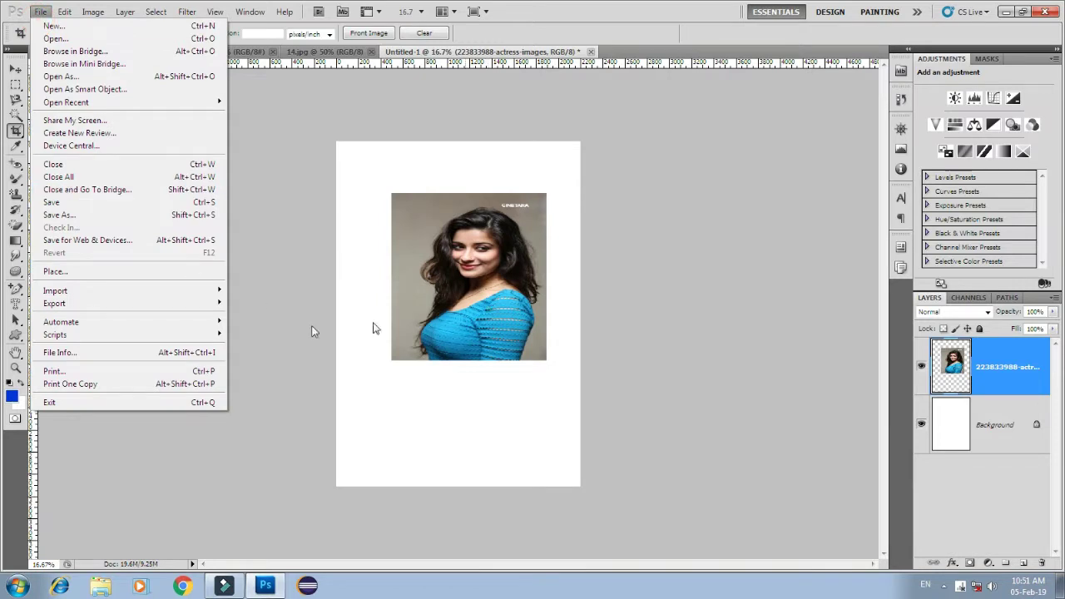
mouse_move(61, 322)
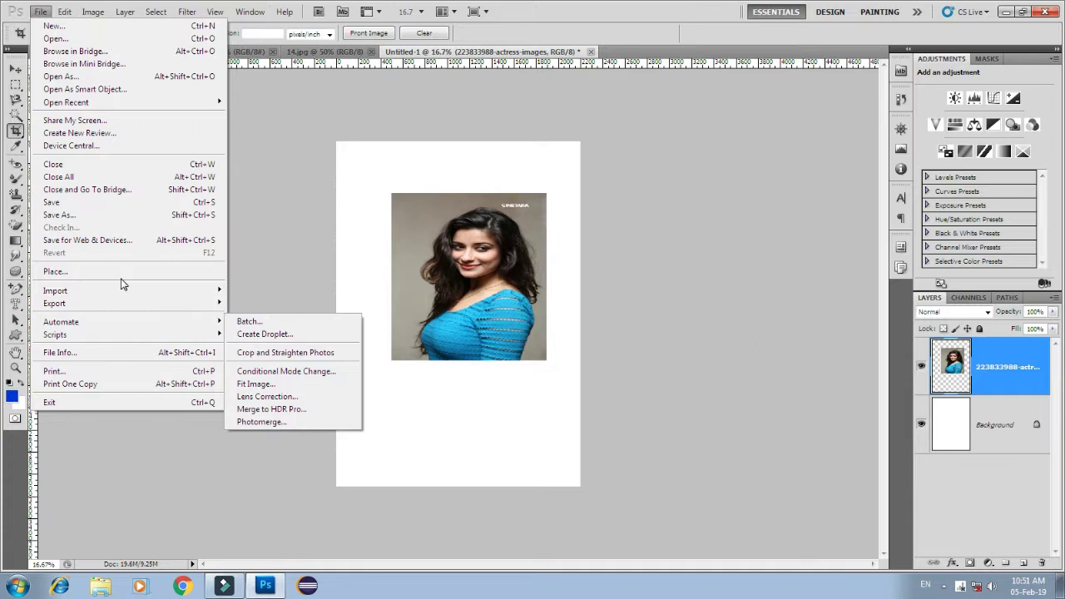
click(76, 374)
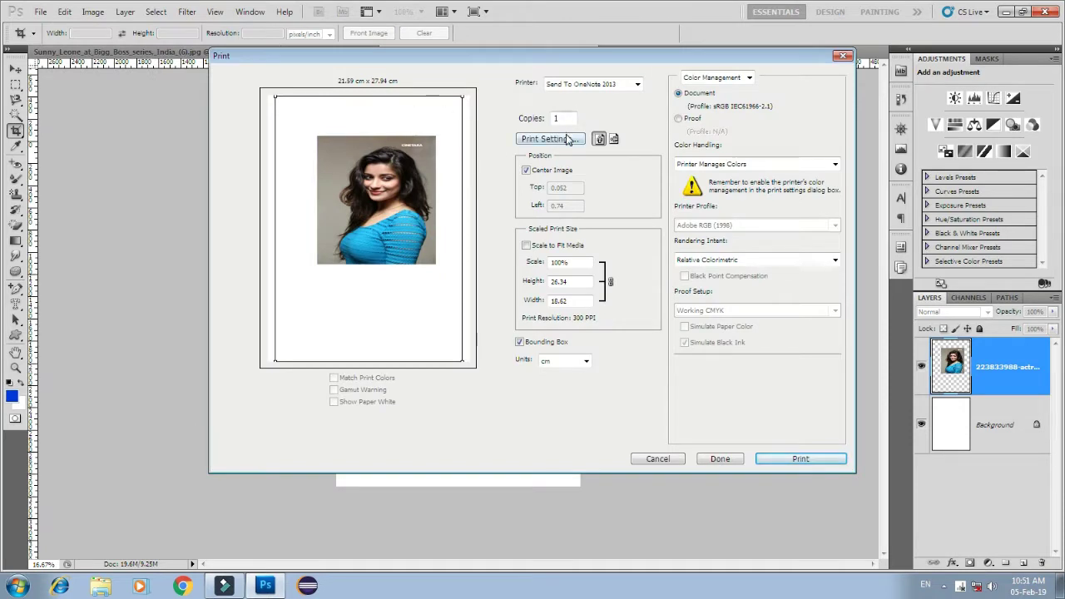
click(584, 85)
click(591, 108)
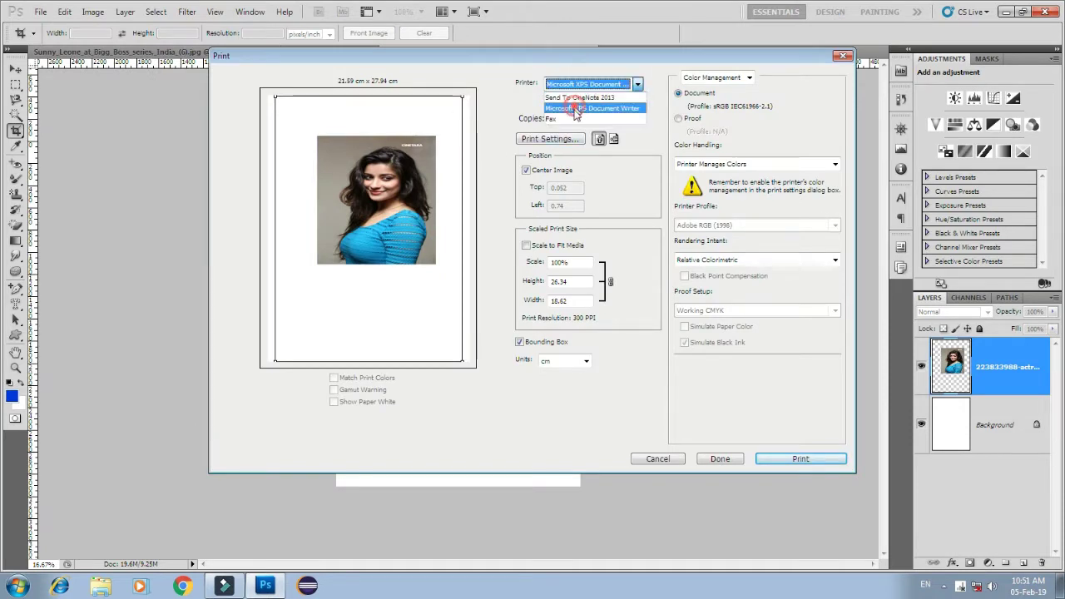
click(717, 458)
click(40, 12)
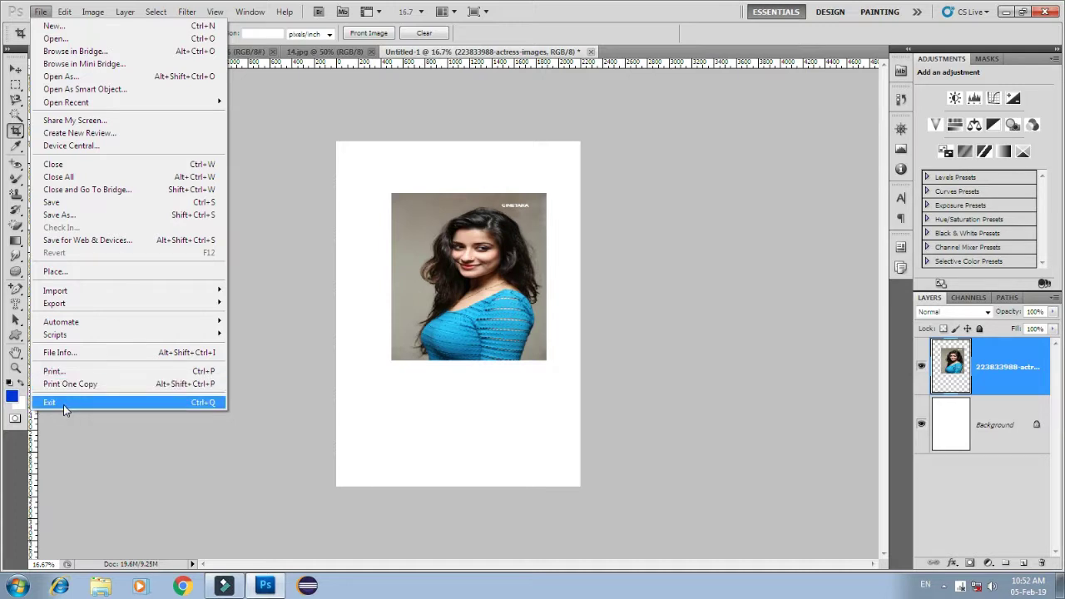
click(83, 354)
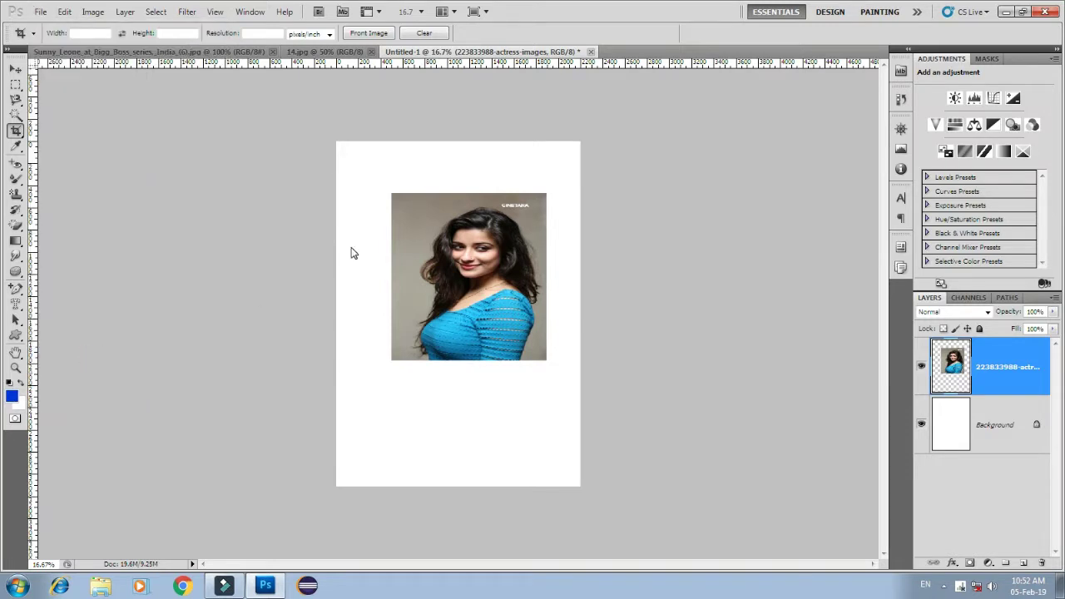
mouse_move(440, 83)
mouse_down()
mouse_move(732, 127)
mouse_move(784, 55)
mouse_up()
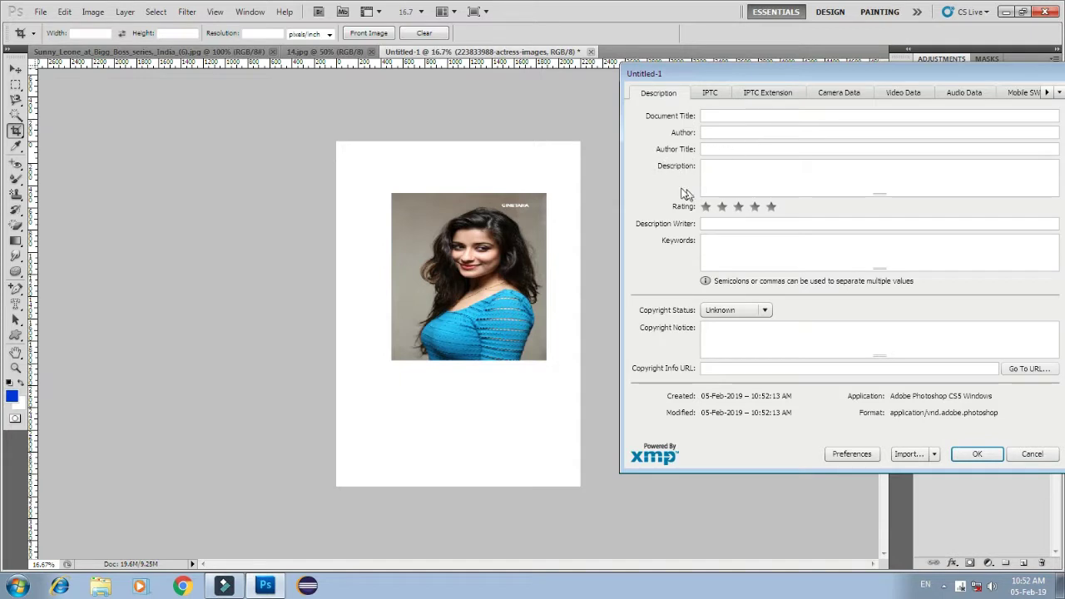
click(725, 207)
click(755, 207)
drag(746, 74, 402, 75)
drag(471, 75, 746, 73)
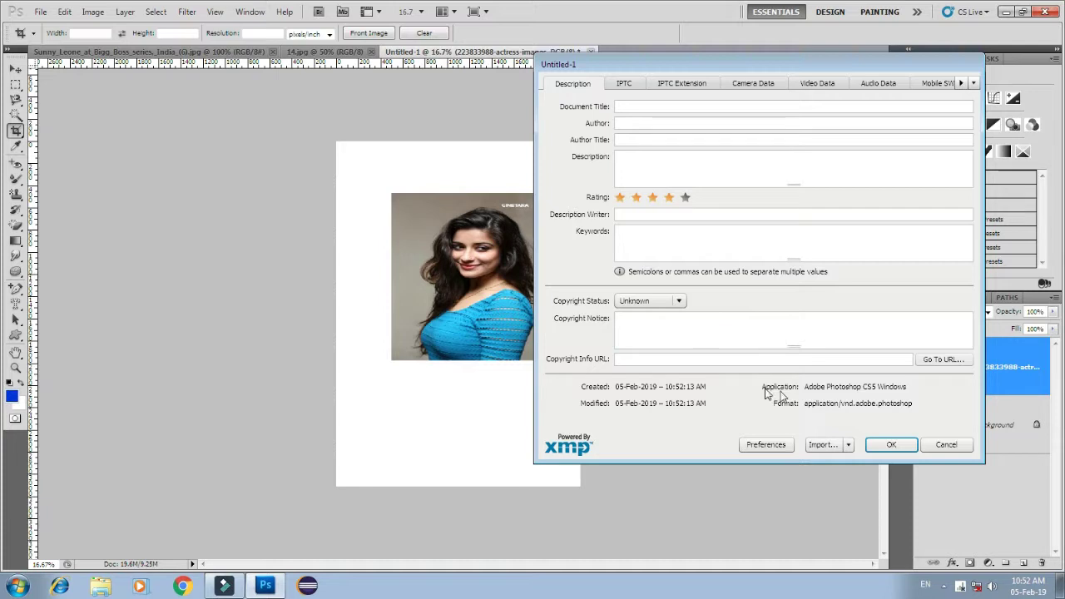
click(946, 444)
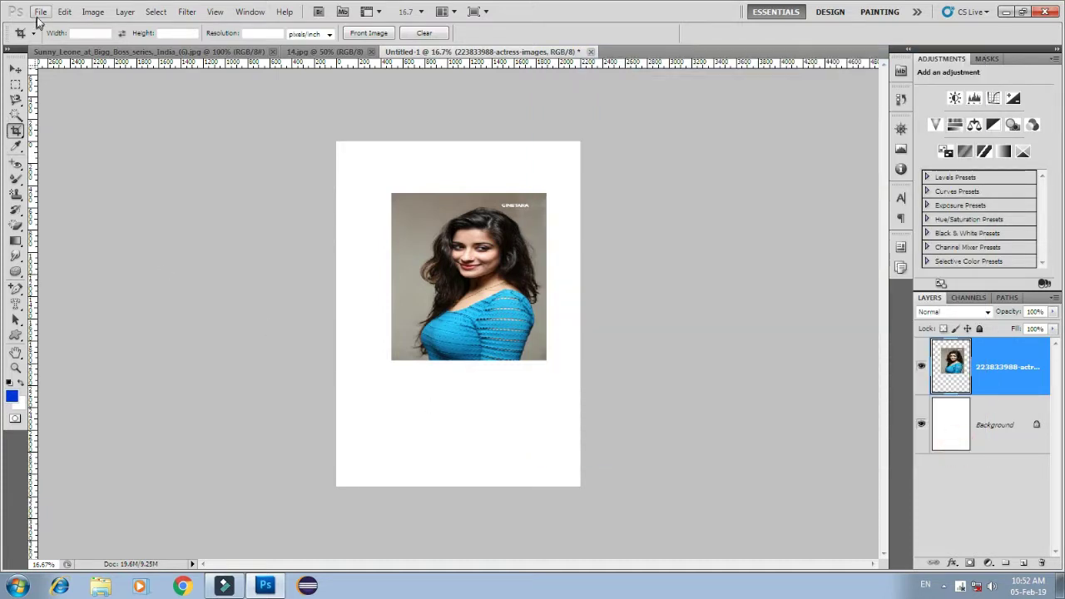
click(40, 12)
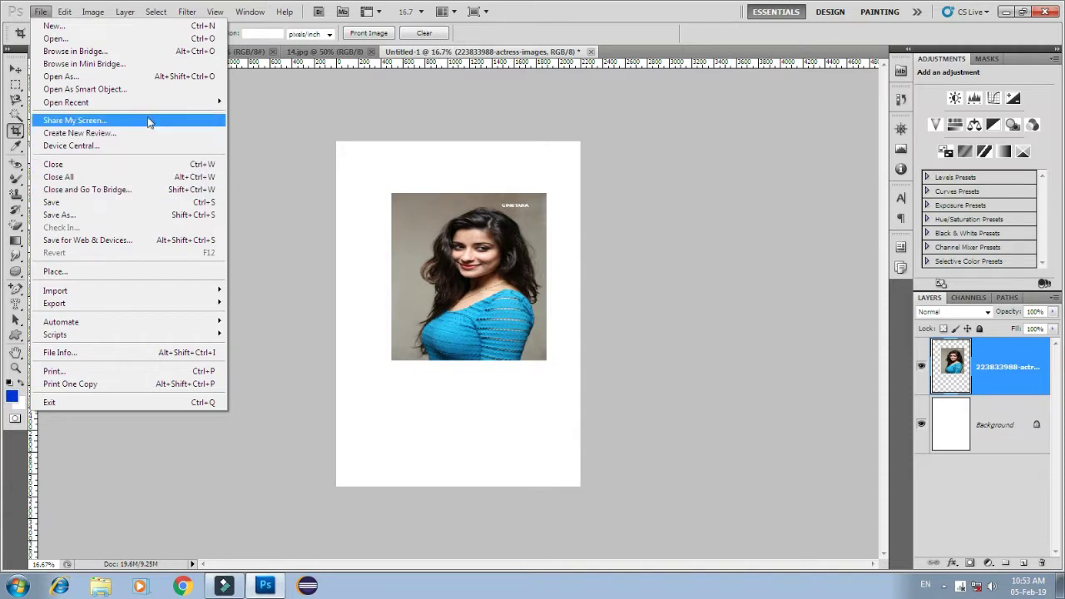
click(268, 123)
click(64, 12)
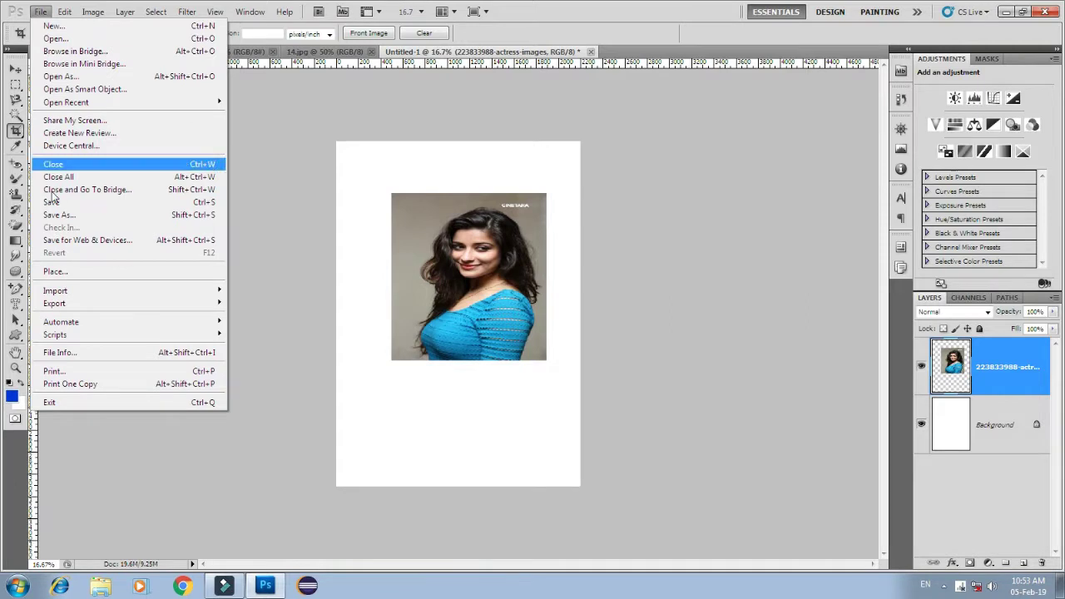
click(249, 210)
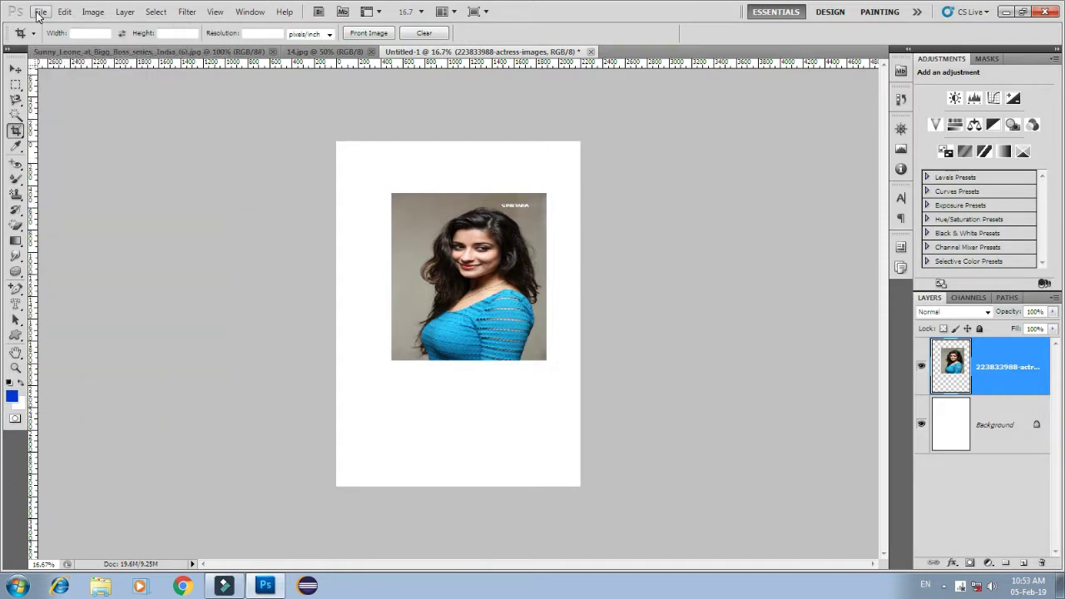
click(38, 13)
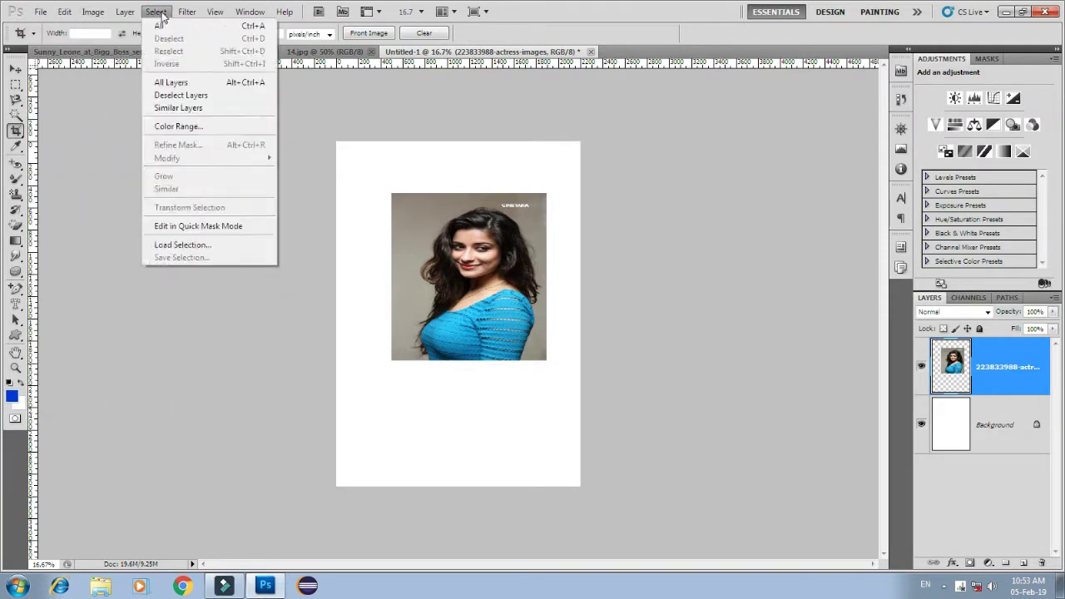
click(64, 252)
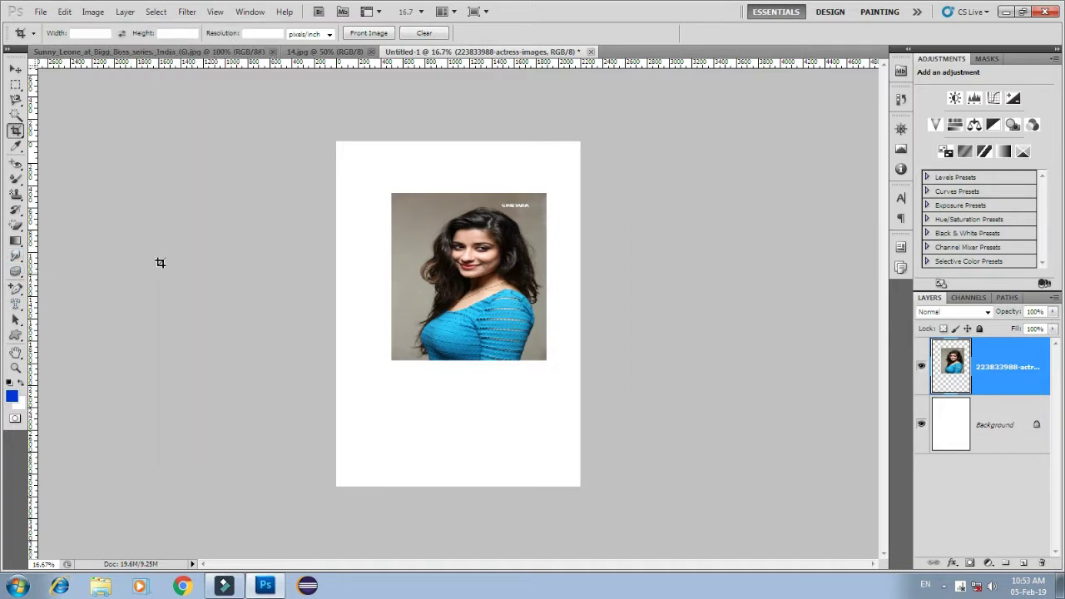